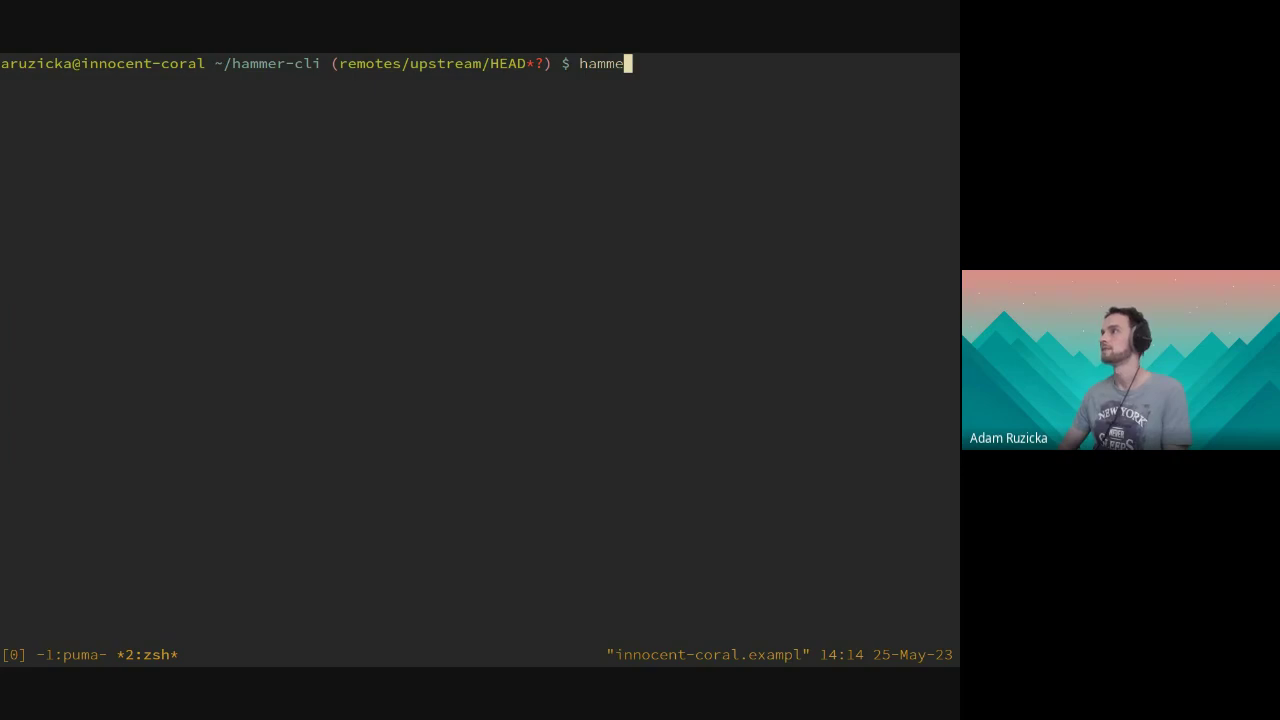
- Display the help for hammer job-invocation create and examine the DATETIME format accepted by the --start-at option
text(r job-invocation )
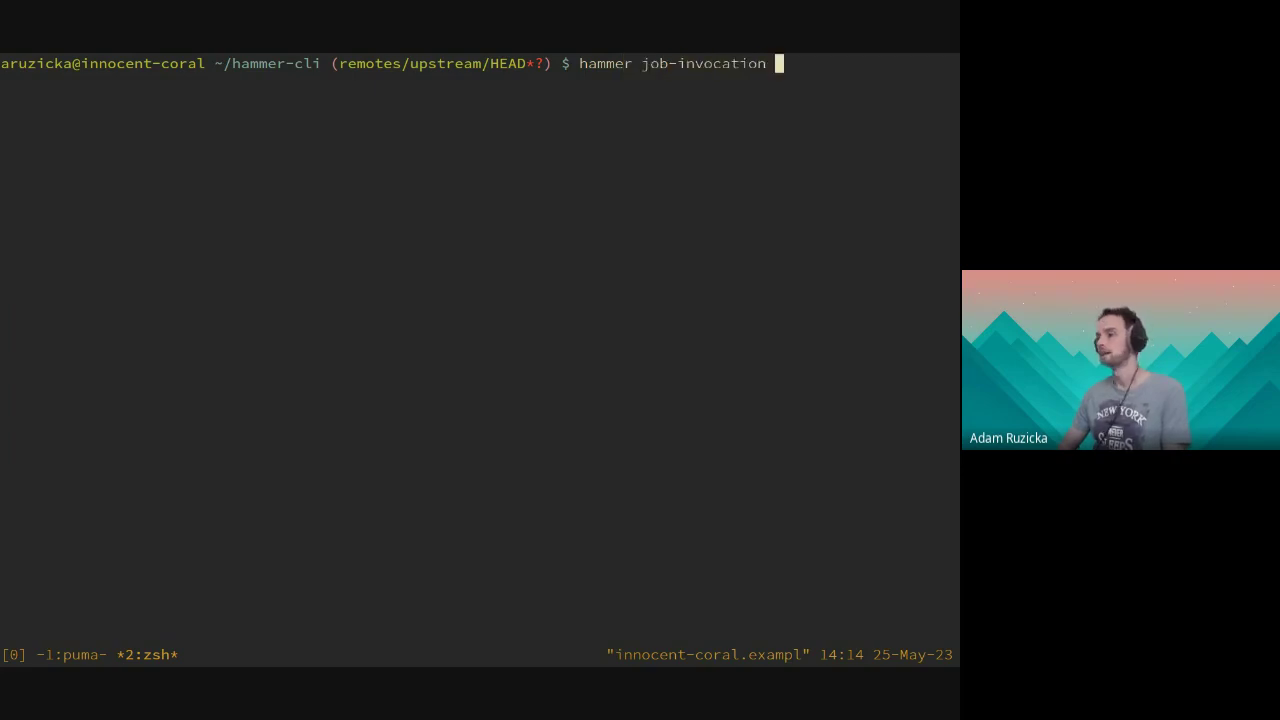
text(create )
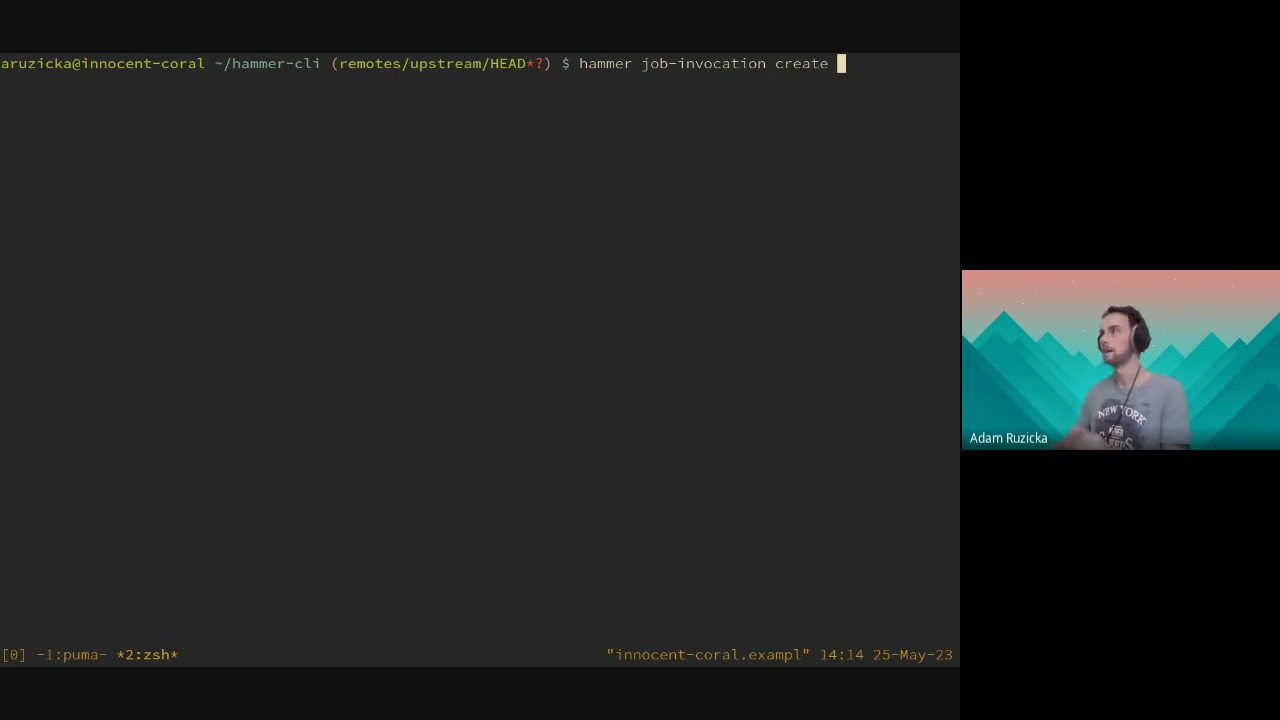
text(--help)
key(Return)
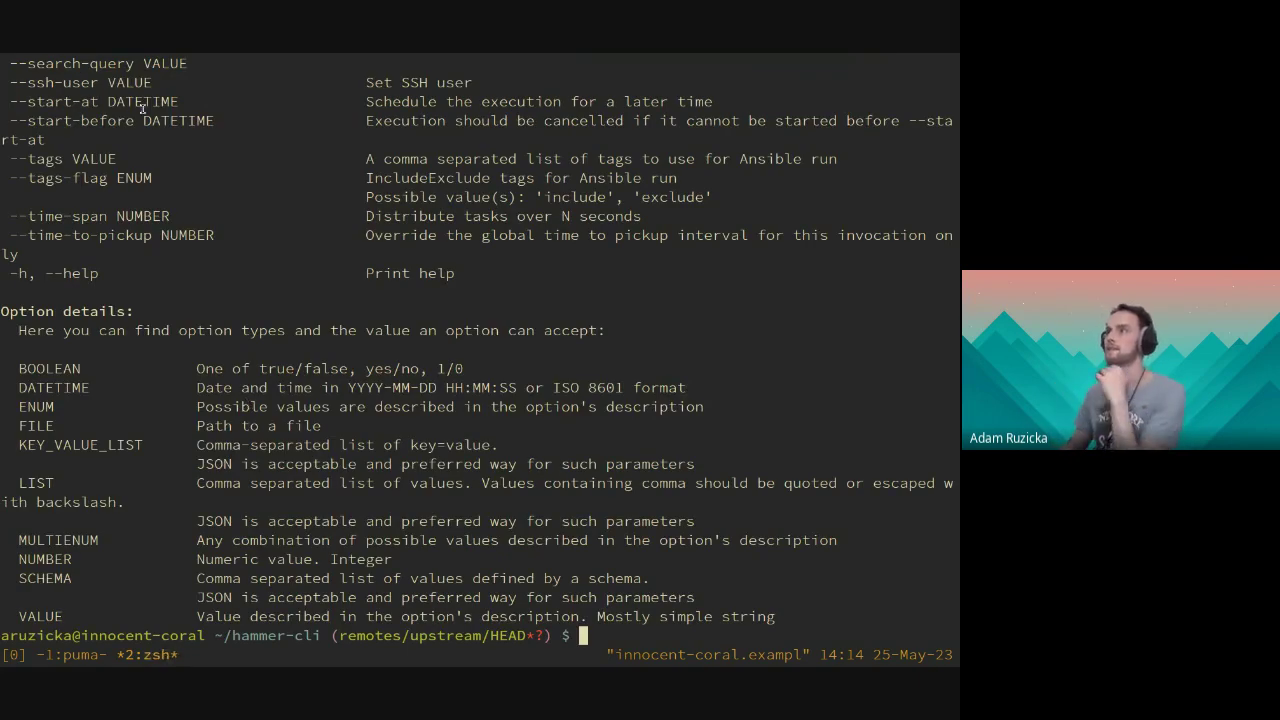
drag(110, 101, 180, 101)
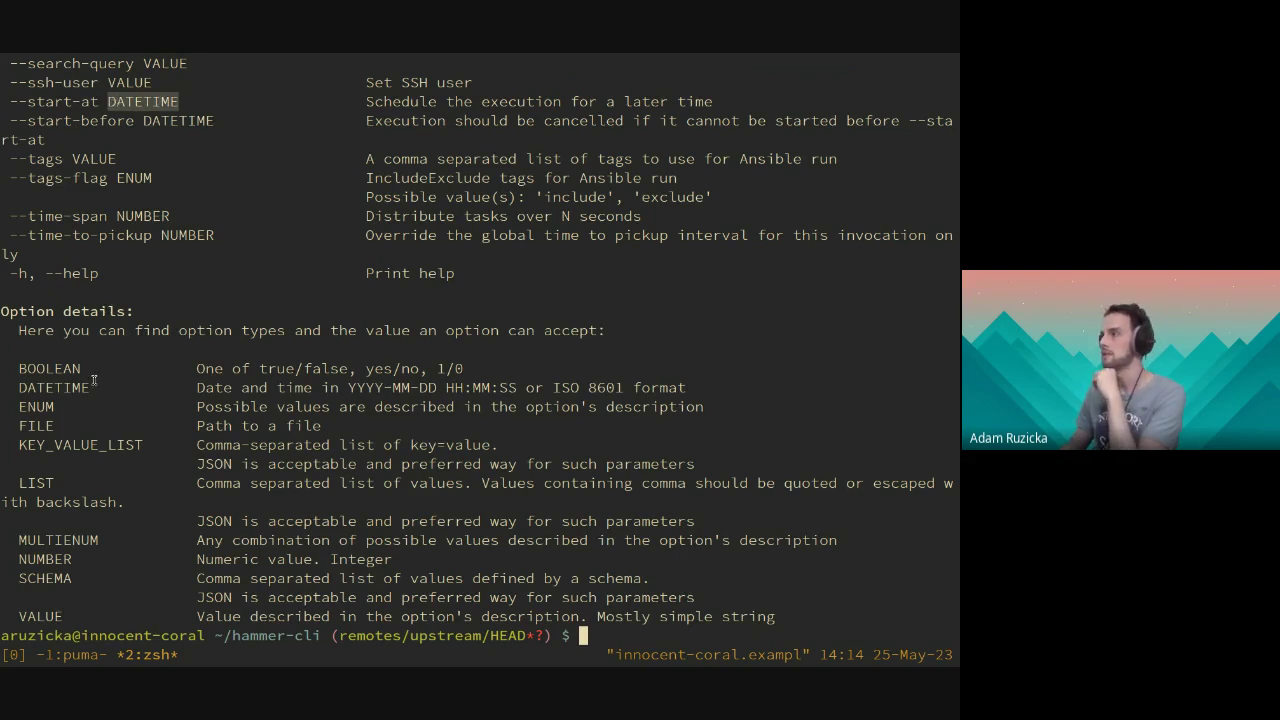
drag(196, 388, 622, 388)
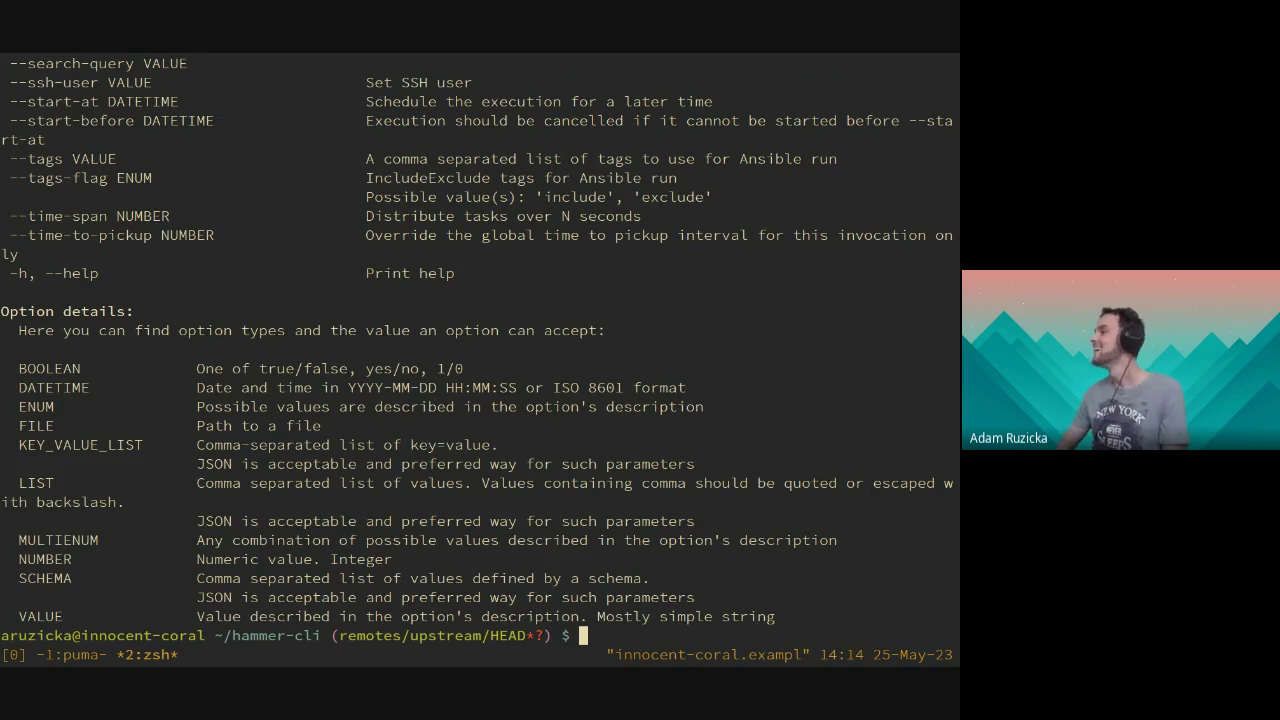
key(ctrl+l)
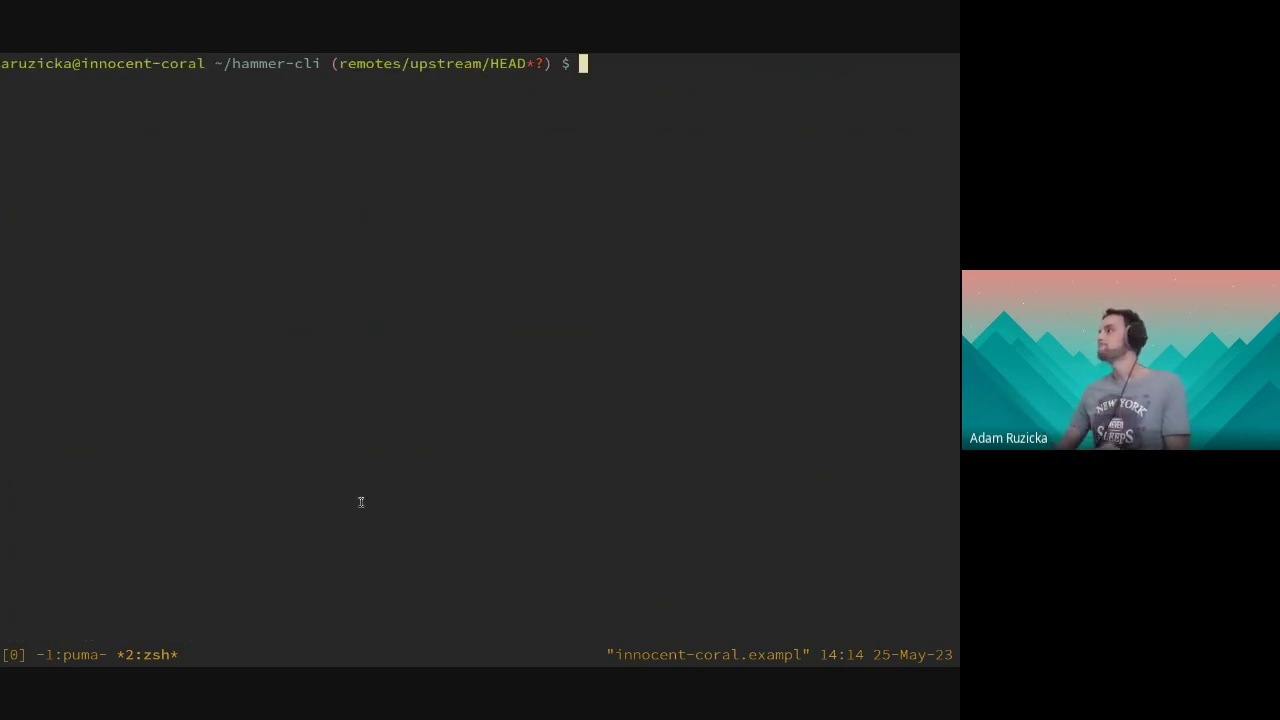
- Print the system date to check which time zone the machine uses, and clear the terminal
key(Up)
key(Down)
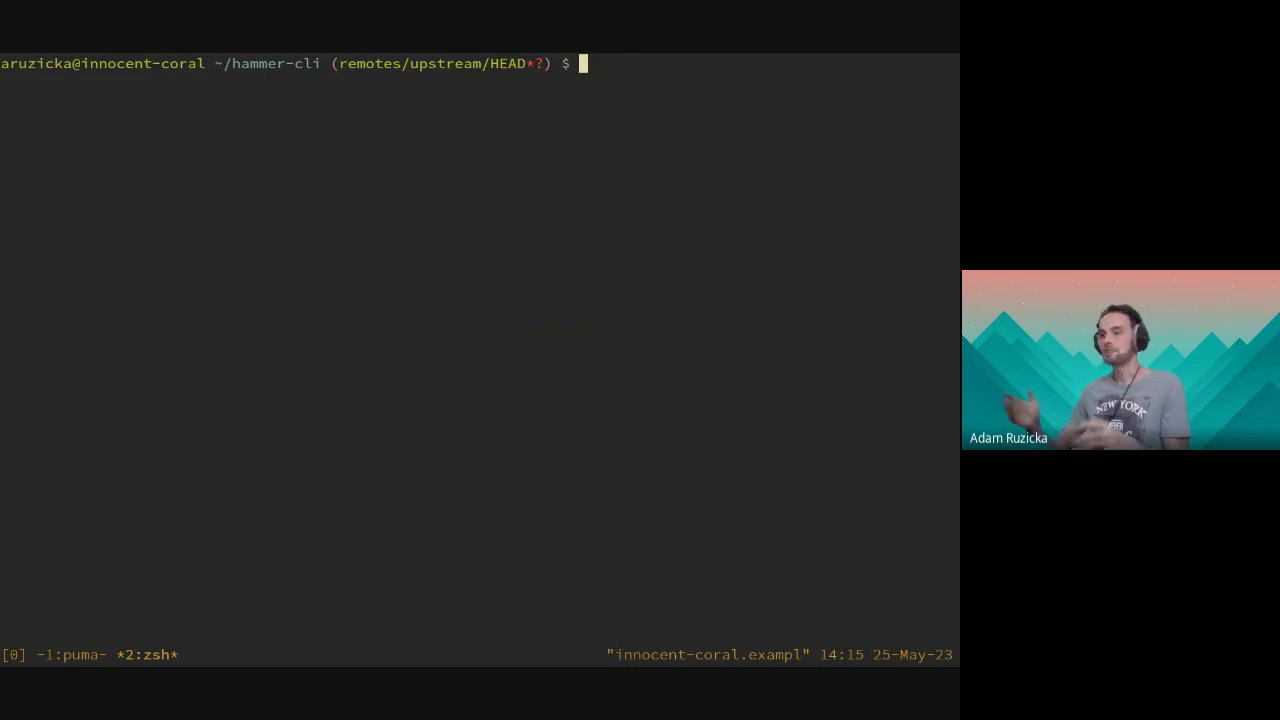
text(date)
key(Return)
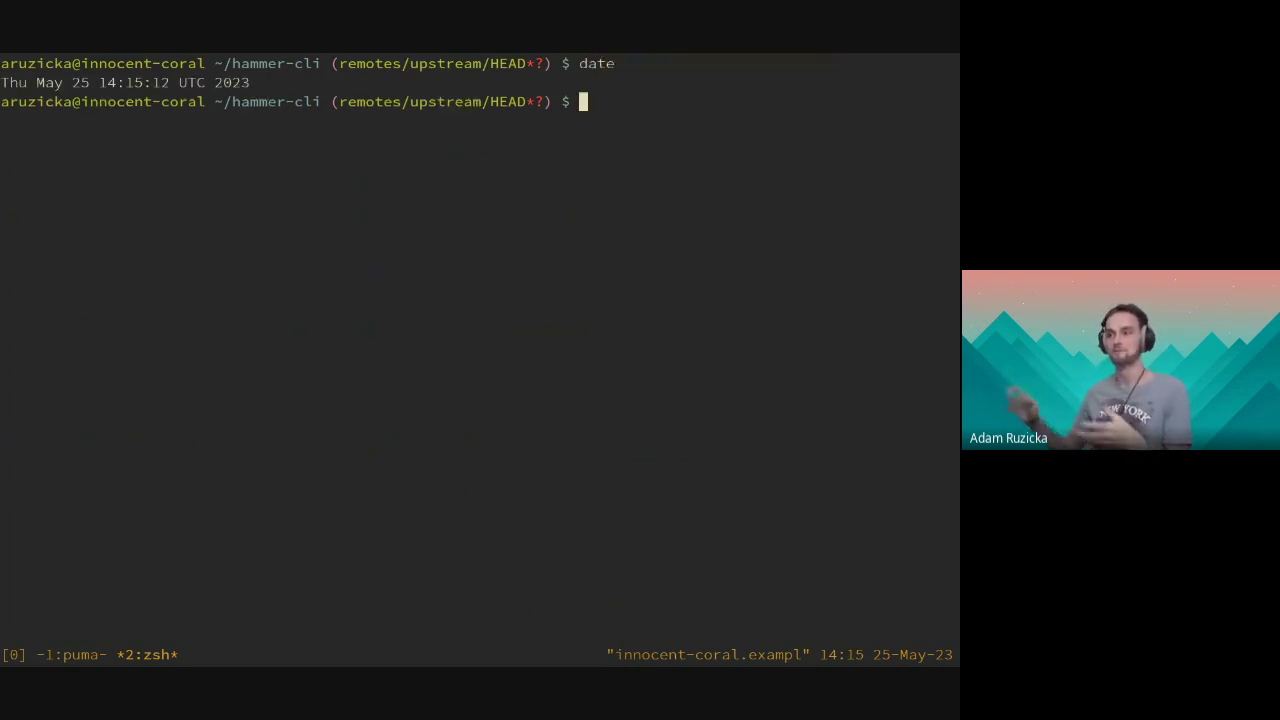
double_click(191, 82)
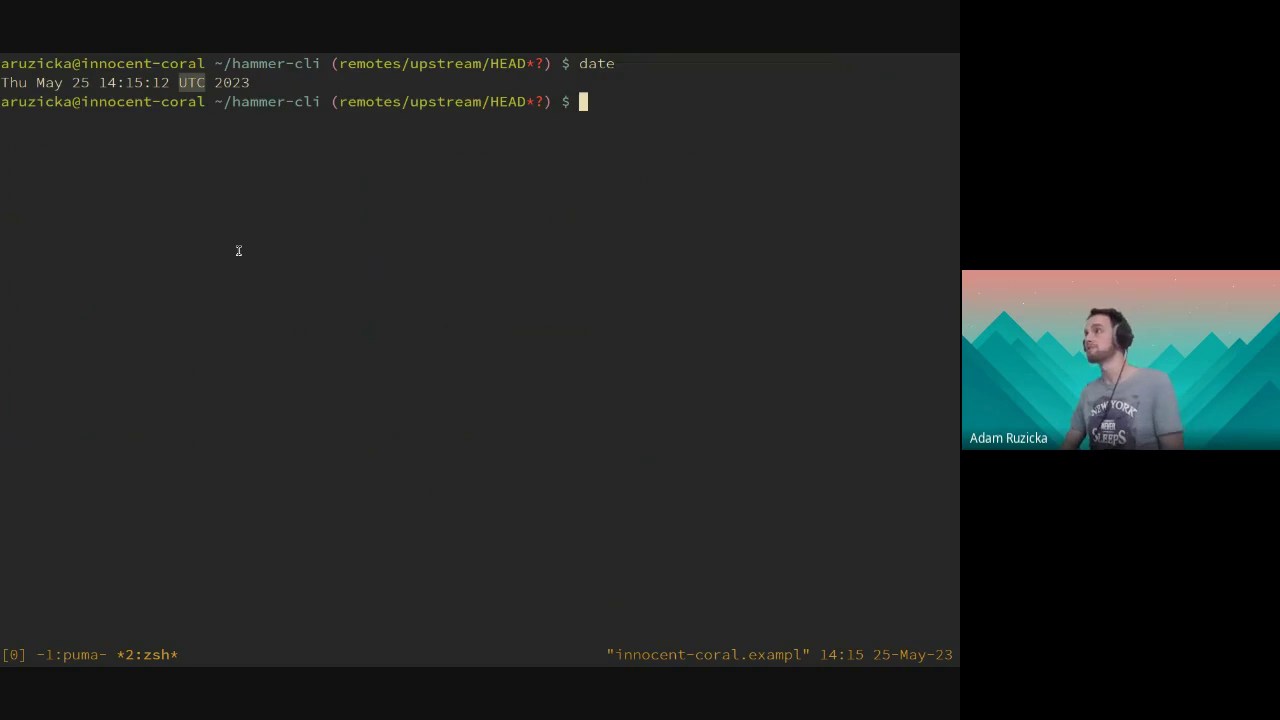
key(ctrl+l)
key(Up)
key(Up)
key(Up)
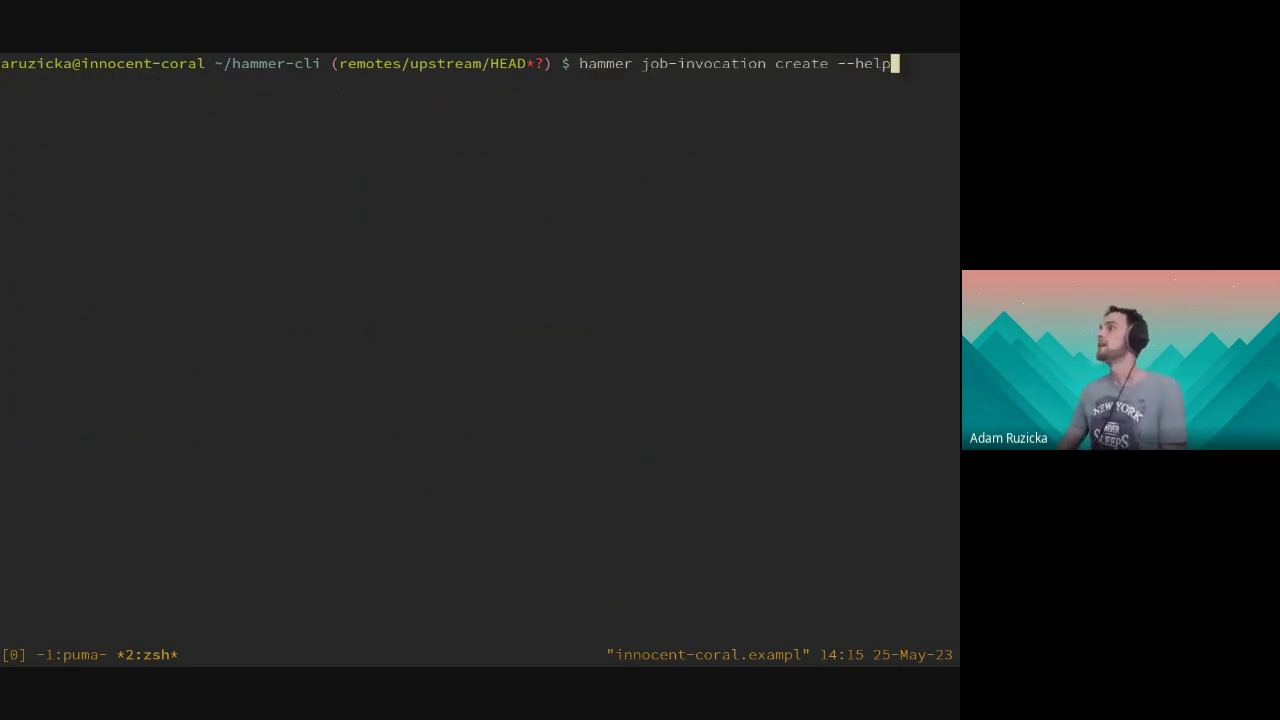
key(Down)
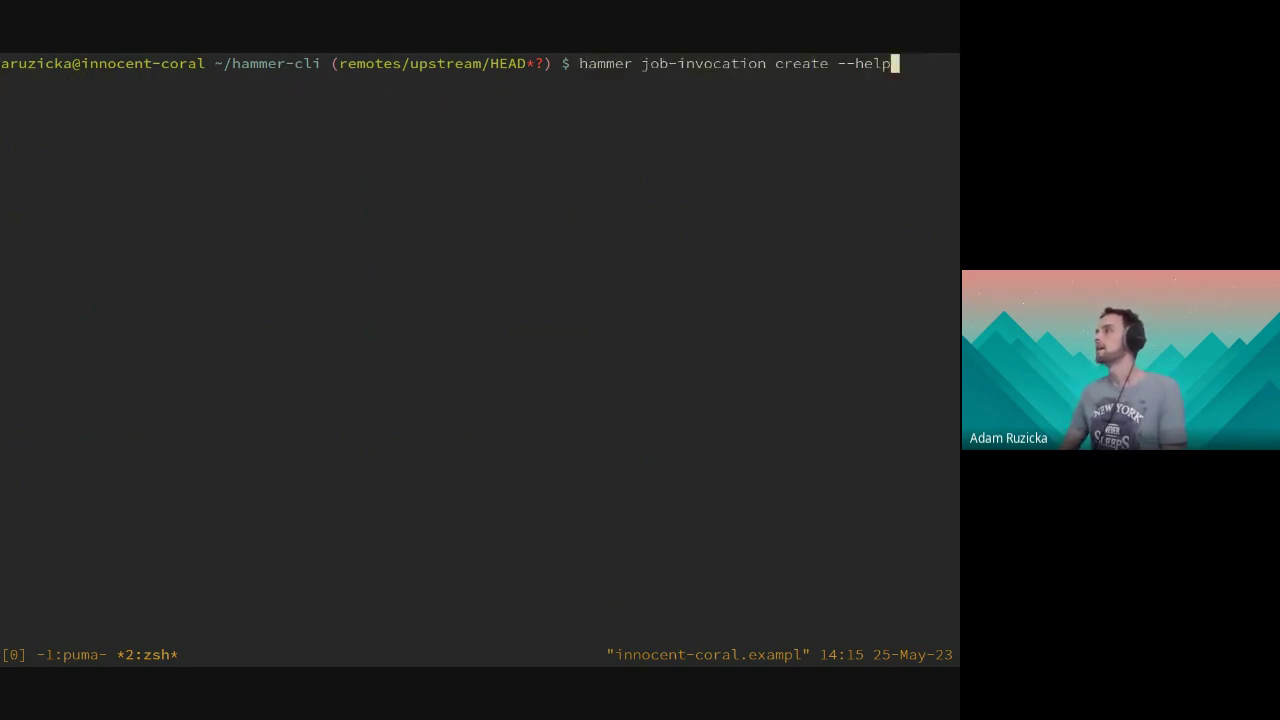
key(Up)
key(Down)
key(Down)
key(Down)
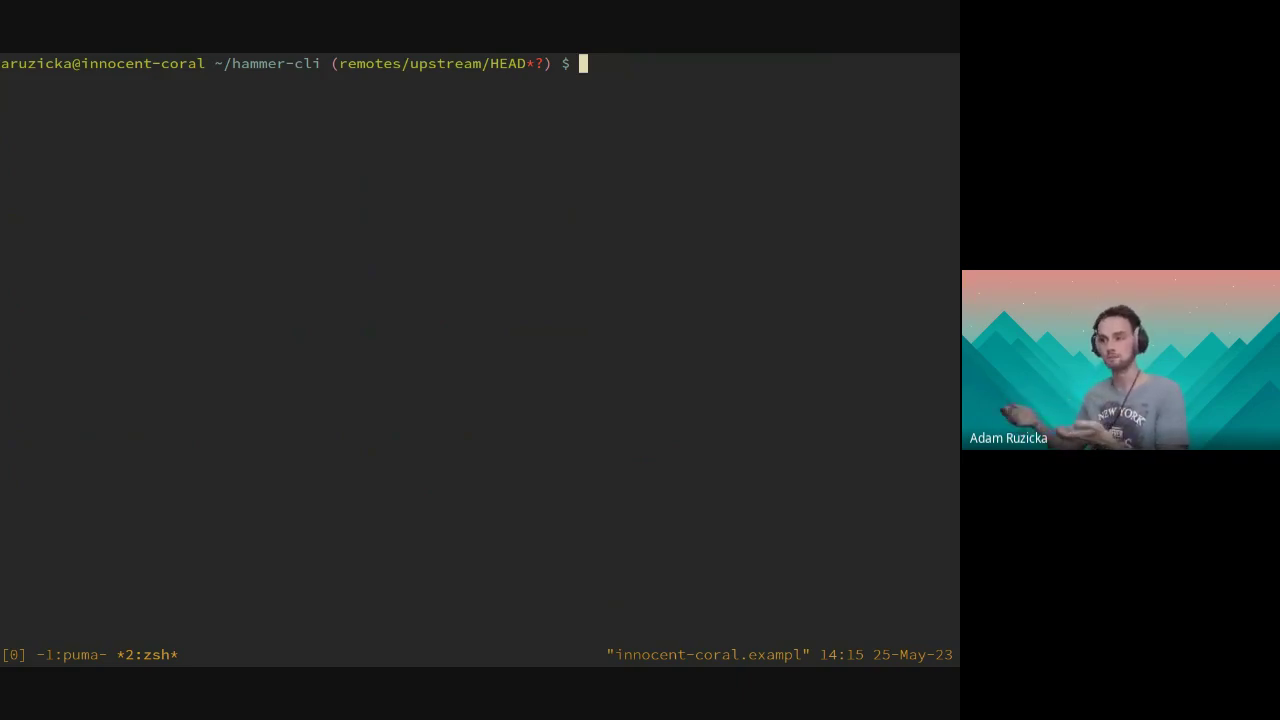
- Print the contents of create.sh to review the job invocation script, and clear the terminal
text(cat create.sh)
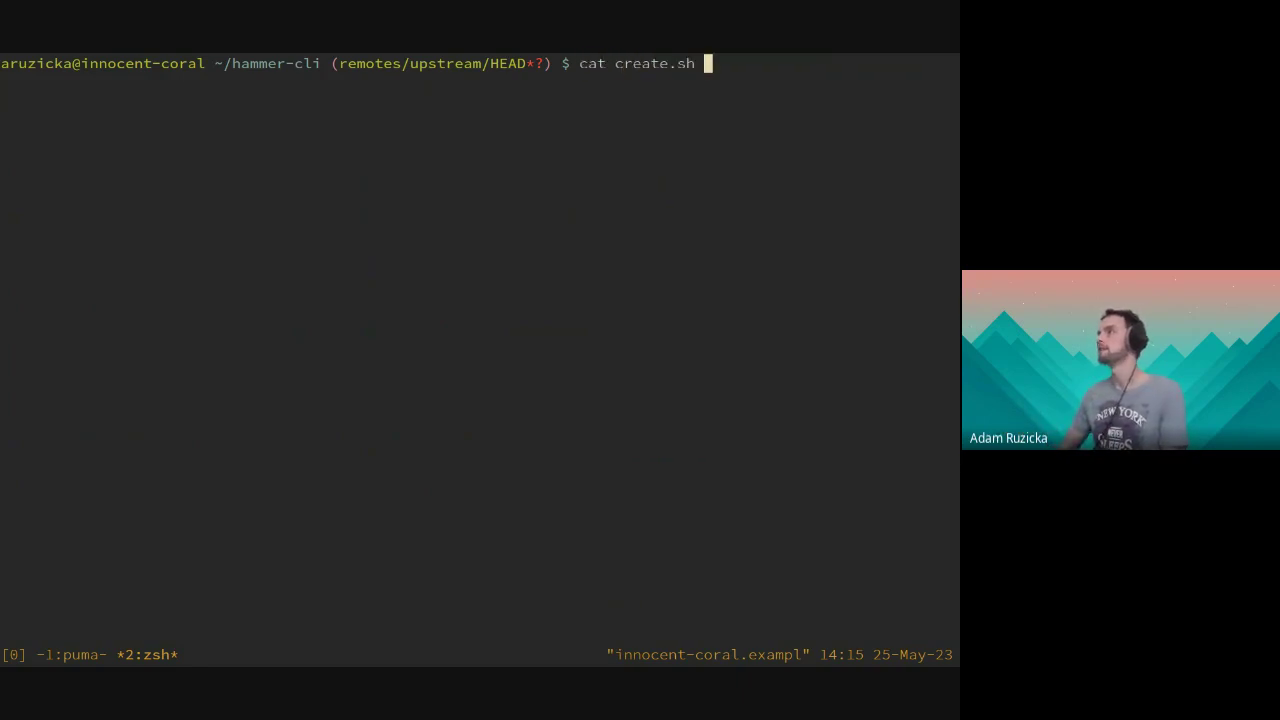
key(Return)
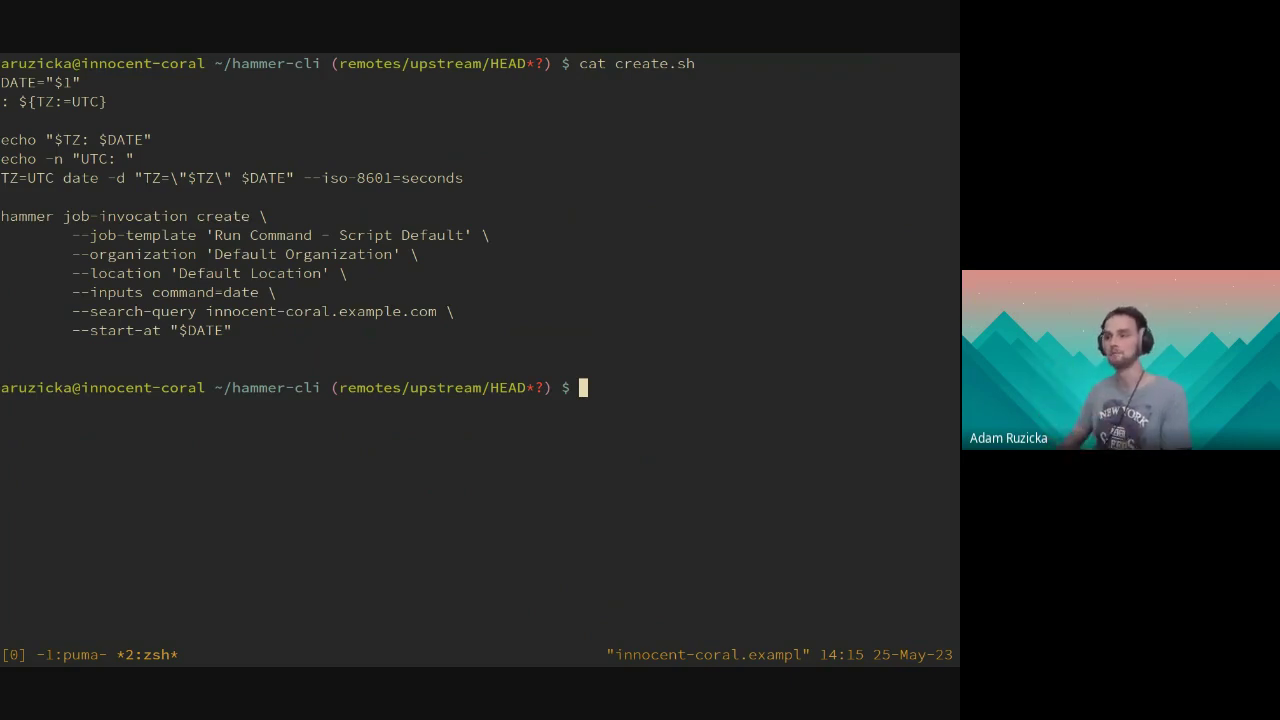
key(ctrl+l)
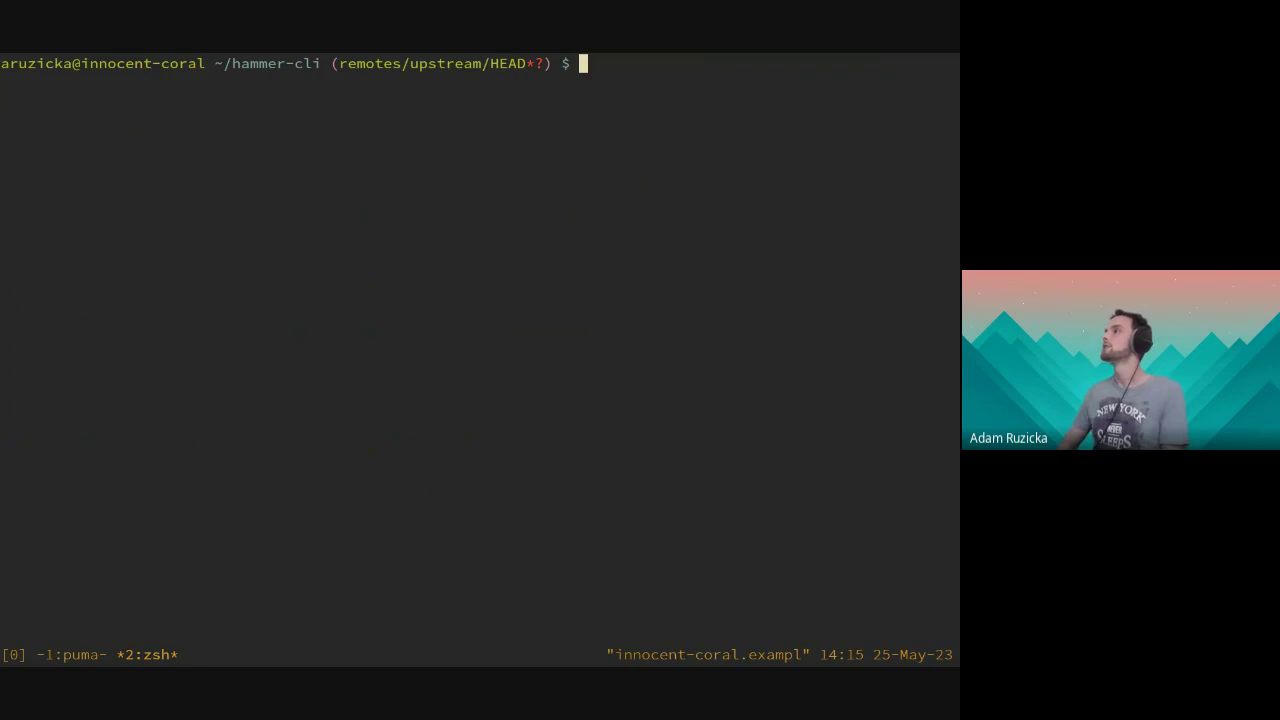
- Recall the earlier create.sh command from the shell history and remove its TZ=America/Phoenix prefix
text(sh )
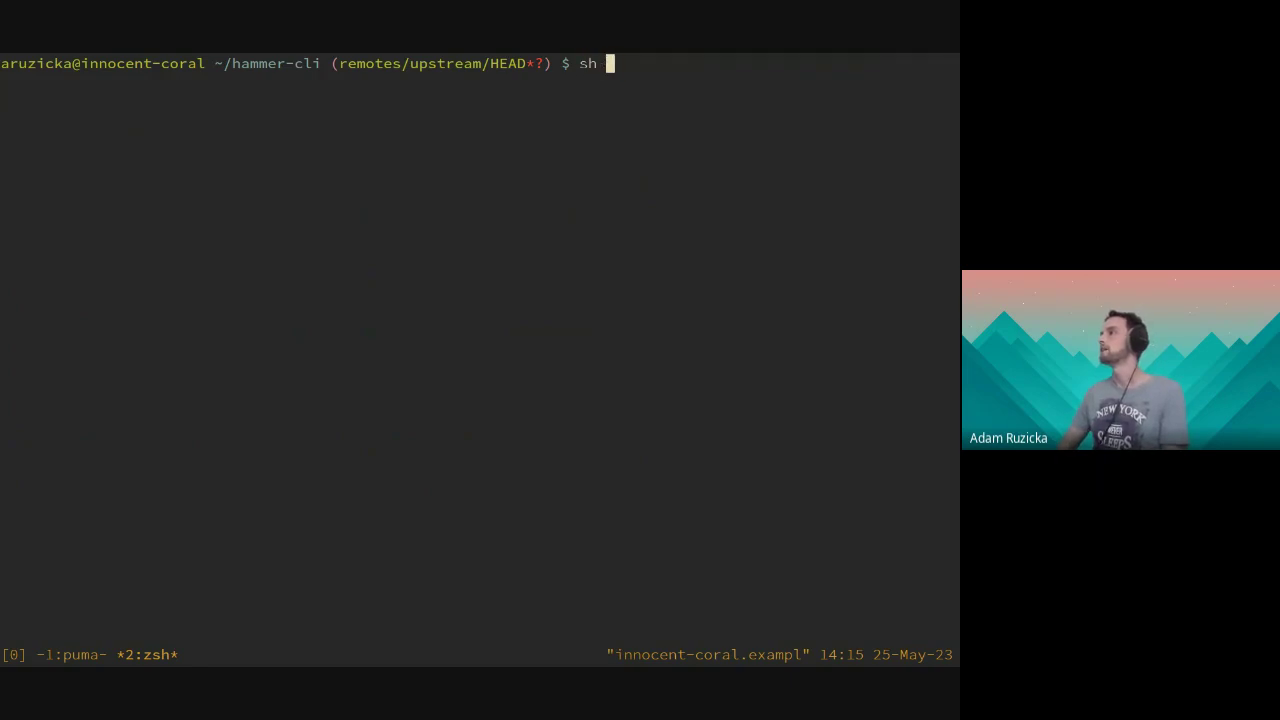
text(cre)
key(ctrl+u)
key(ctrl+r)
text(sh c)
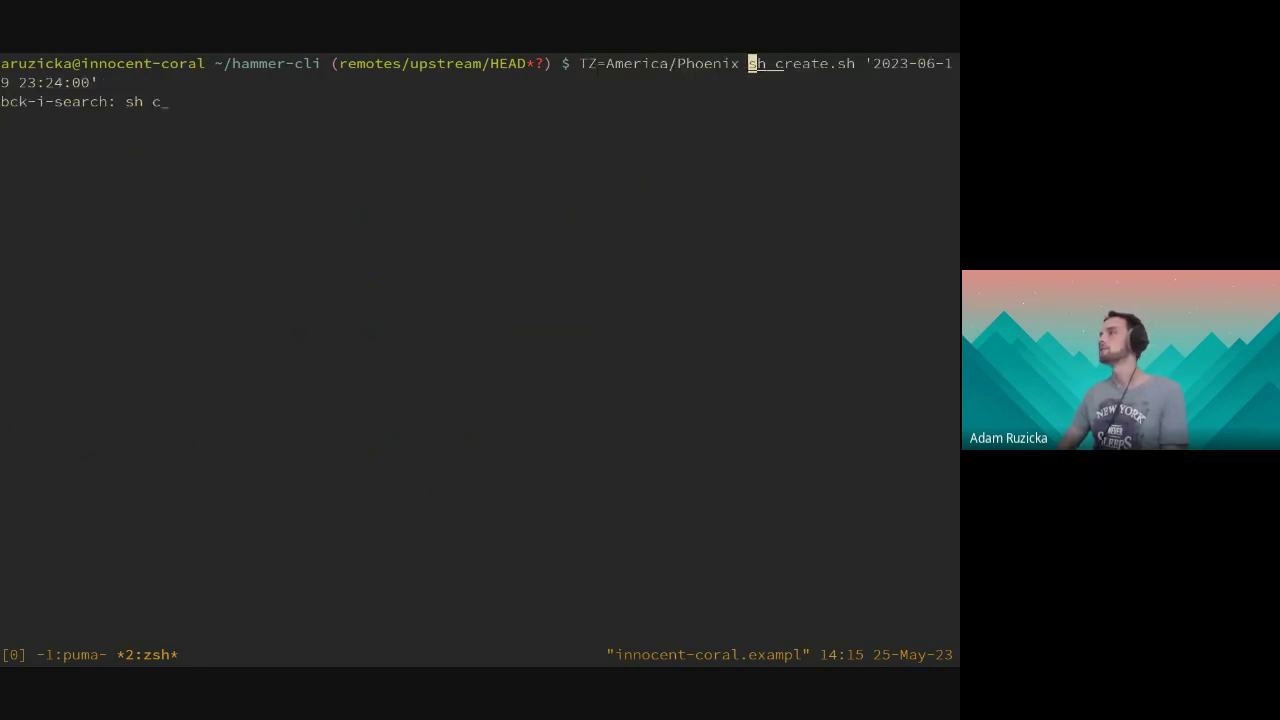
key(ctrl+a)
key(Delete)
key(Delete)
key(Delete)
key(Delete)
key(Delete)
key(Delete)
key(Delete)
key(Delete)
key(Delete)
key(Delete)
key(Delete)
key(Delete)
key(Delete)
key(Delete)
key(Delete)
key(Delete)
key(Delete)
key(Delete)
key(Delete)
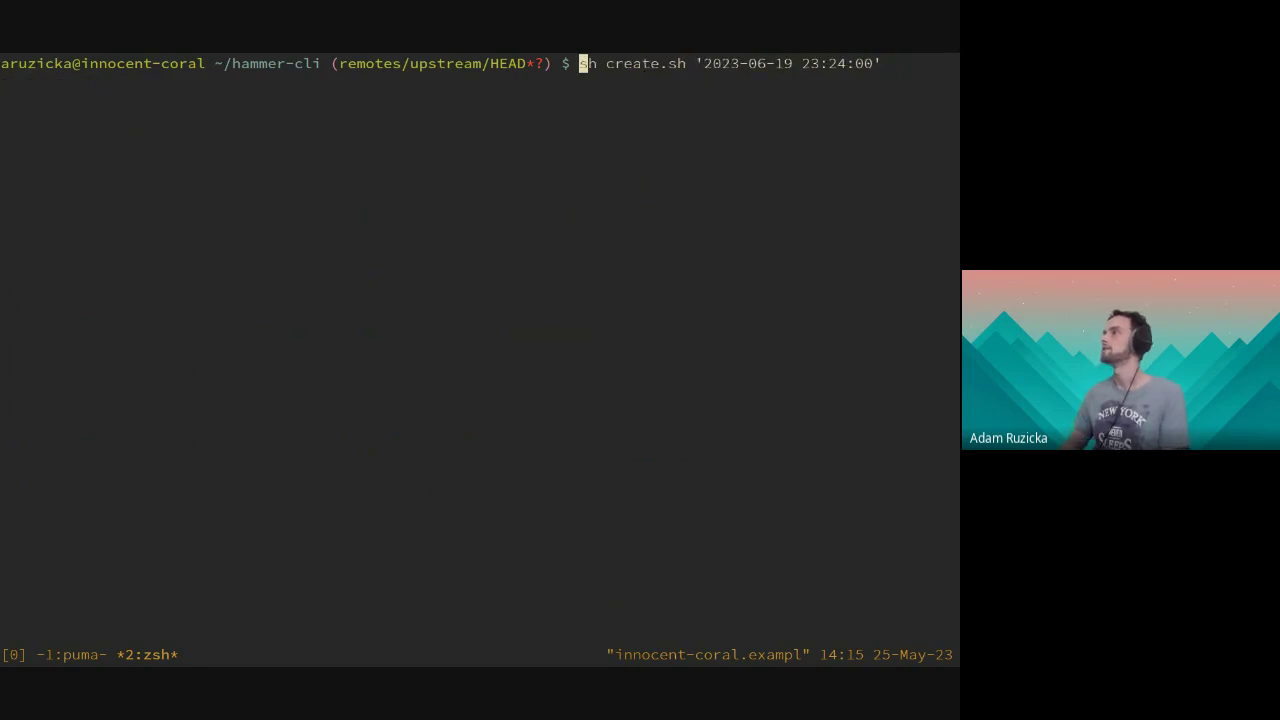
double_click(784, 63)
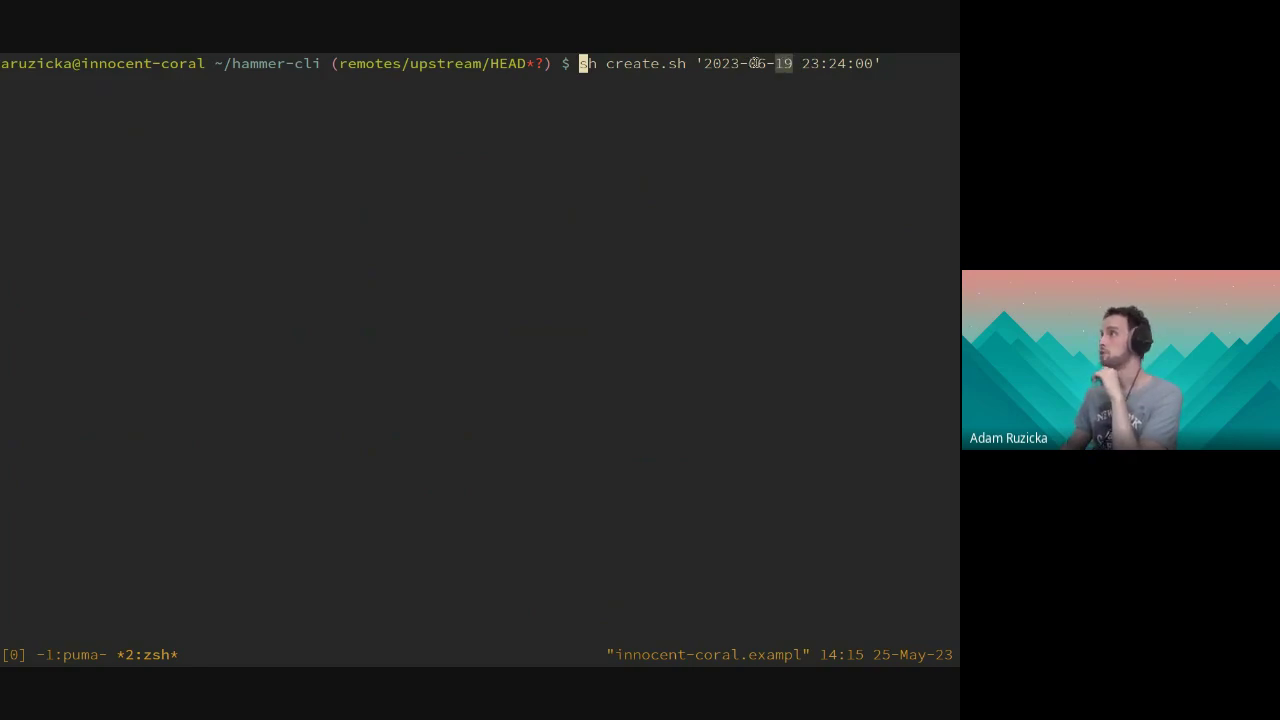
double_click(812, 63)
click(831, 63)
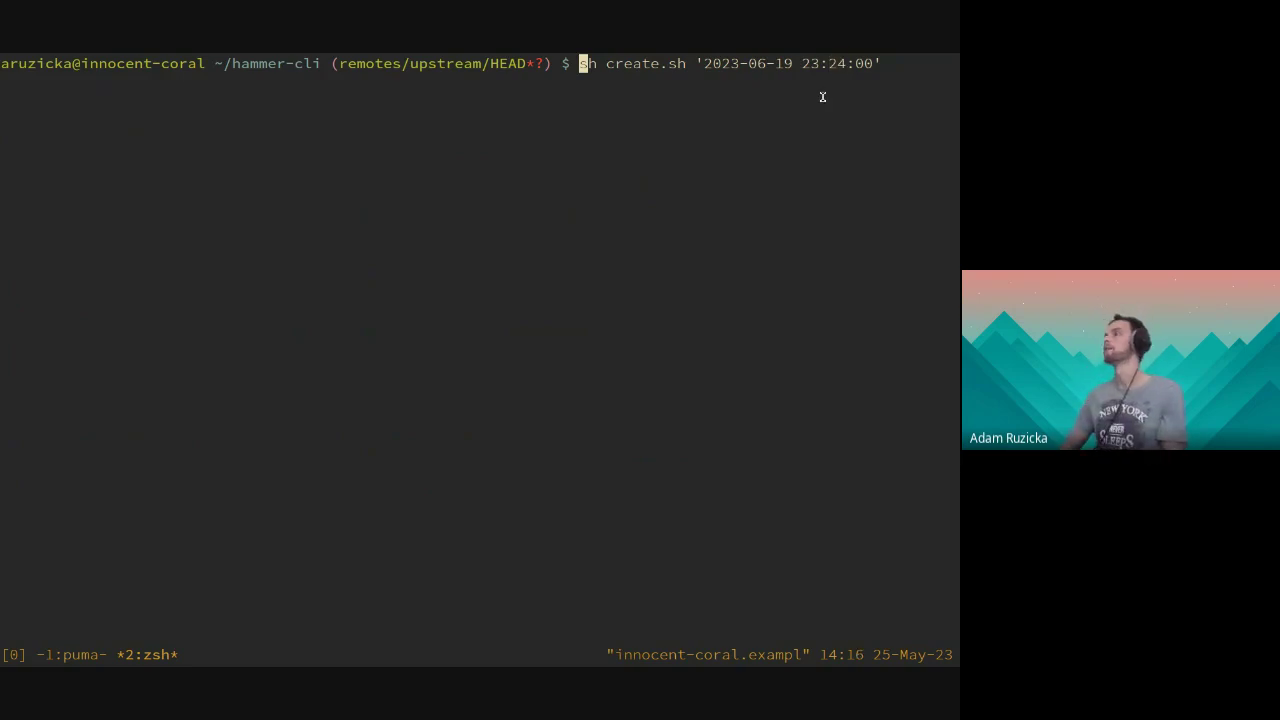
key(End)
key(Return)
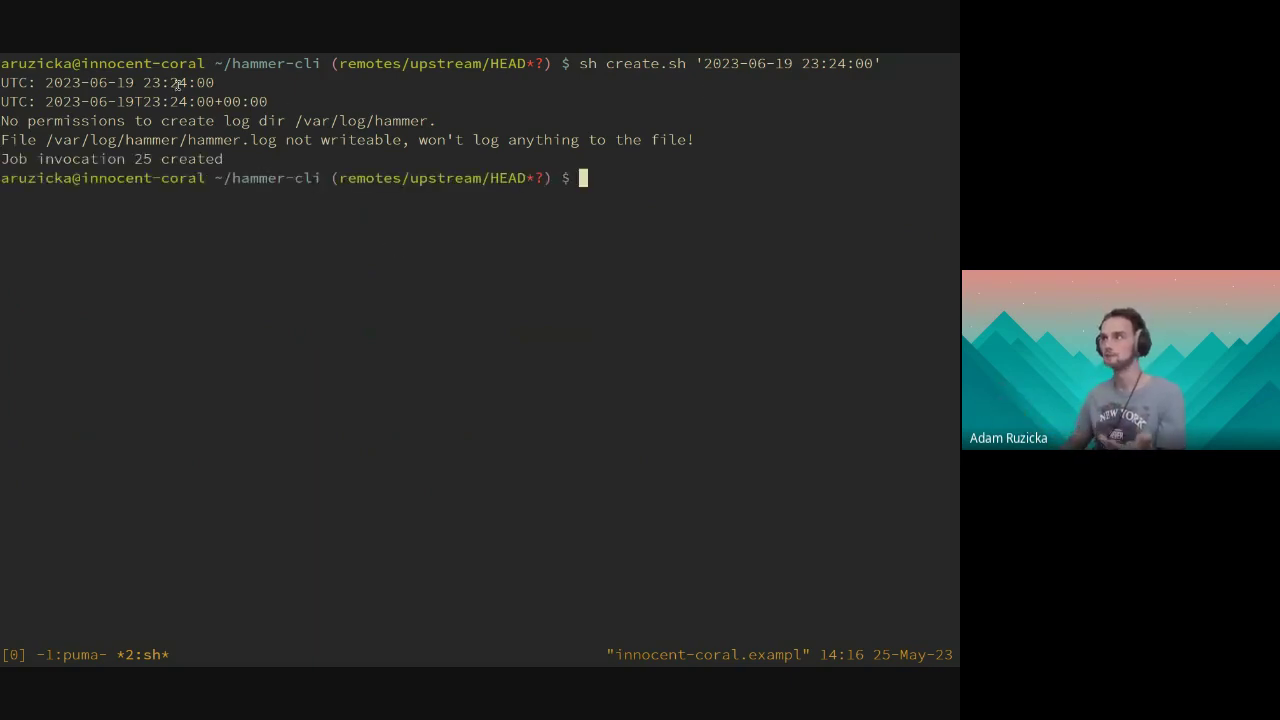
drag(283, 105, 64, 98)
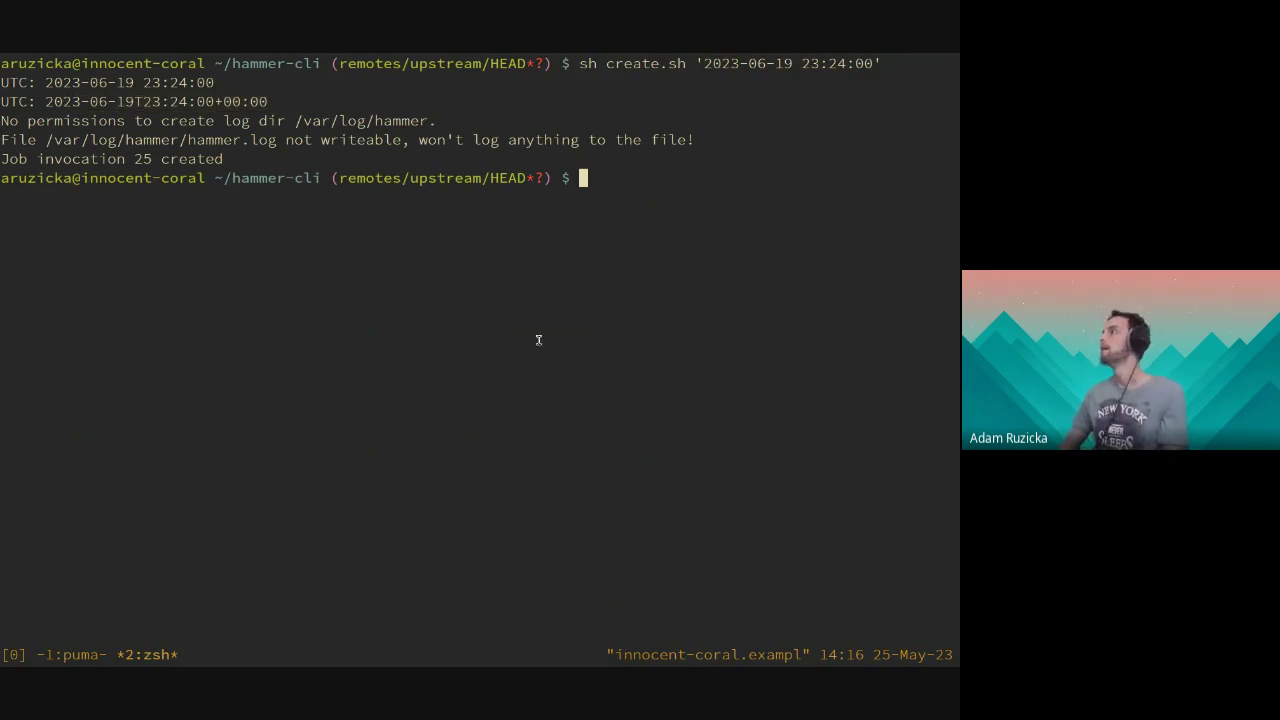
- Query the start time of job invocation 25 with hammer --output json job-invocation info, discarding errors and filtering for Start
key(Up)
key(ctrl+r)
text(on)
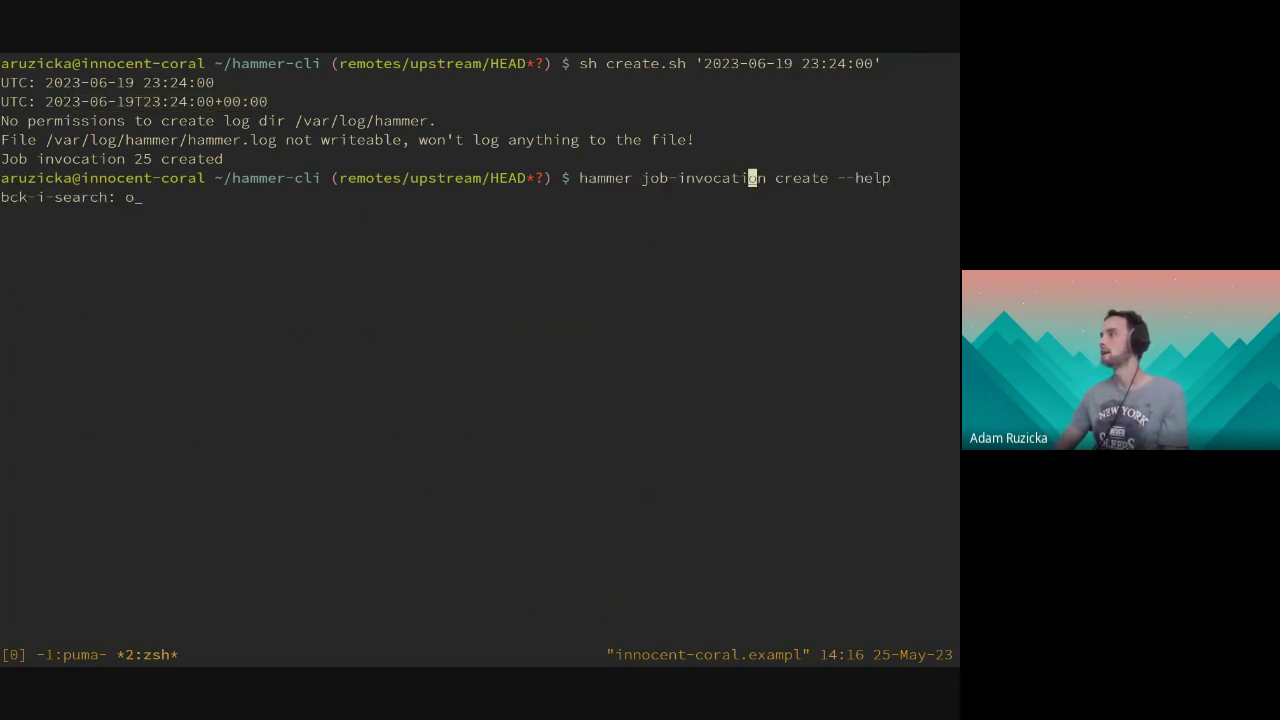
key(BackSpace)
key(BackSpace)
text(info)
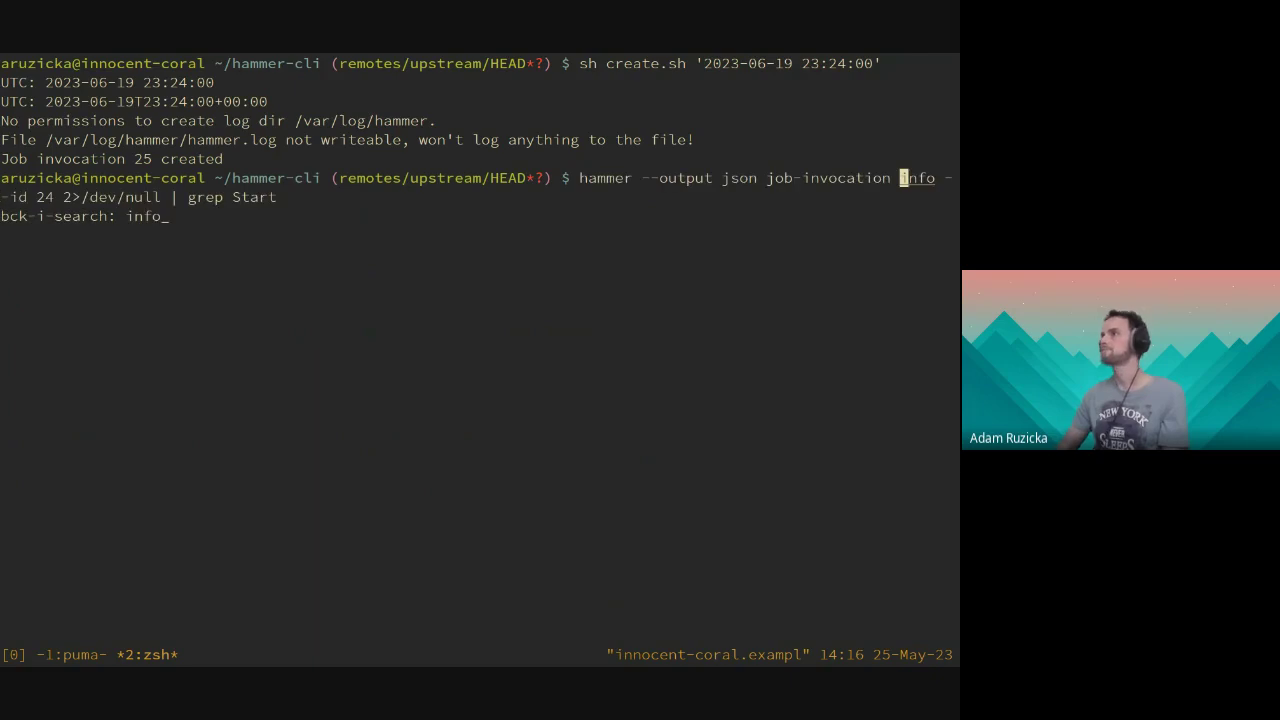
key(ctrl+e)
key(alt+b)
key(alt+b)
key(alt+b)
key(alt+b)
key(alt+b)
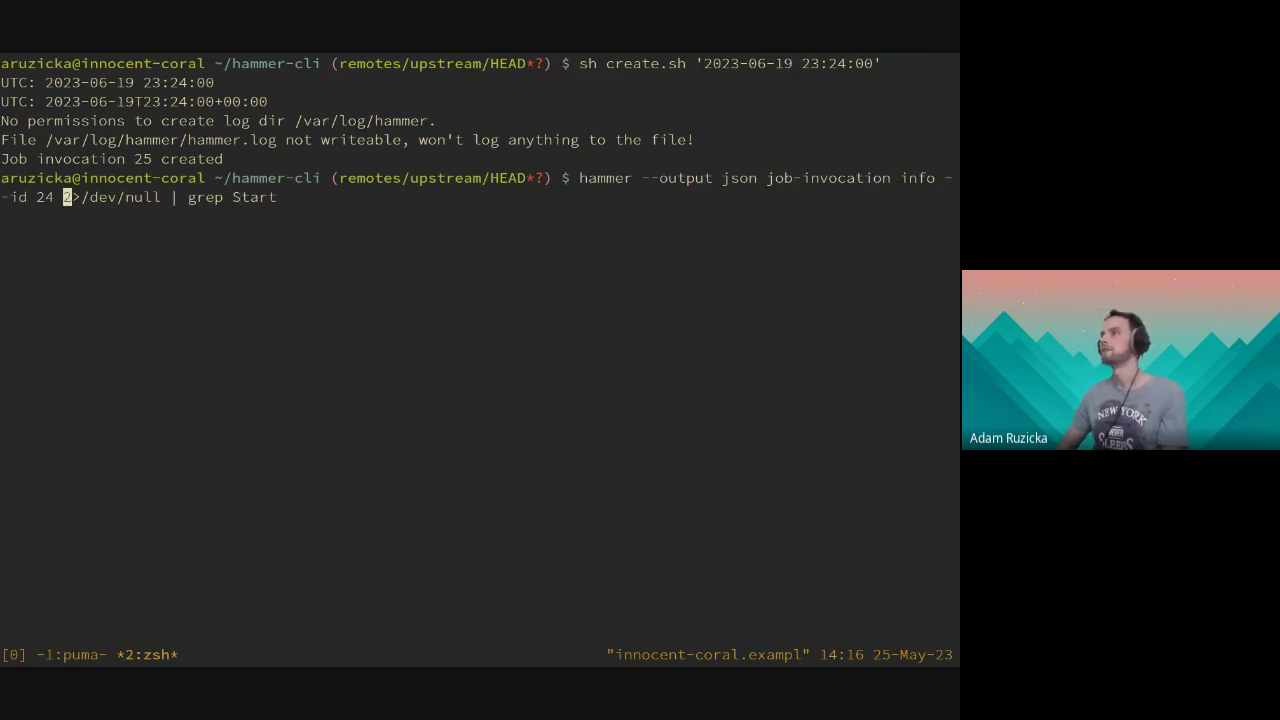
key(alt+d)
text(25)
key(Return)
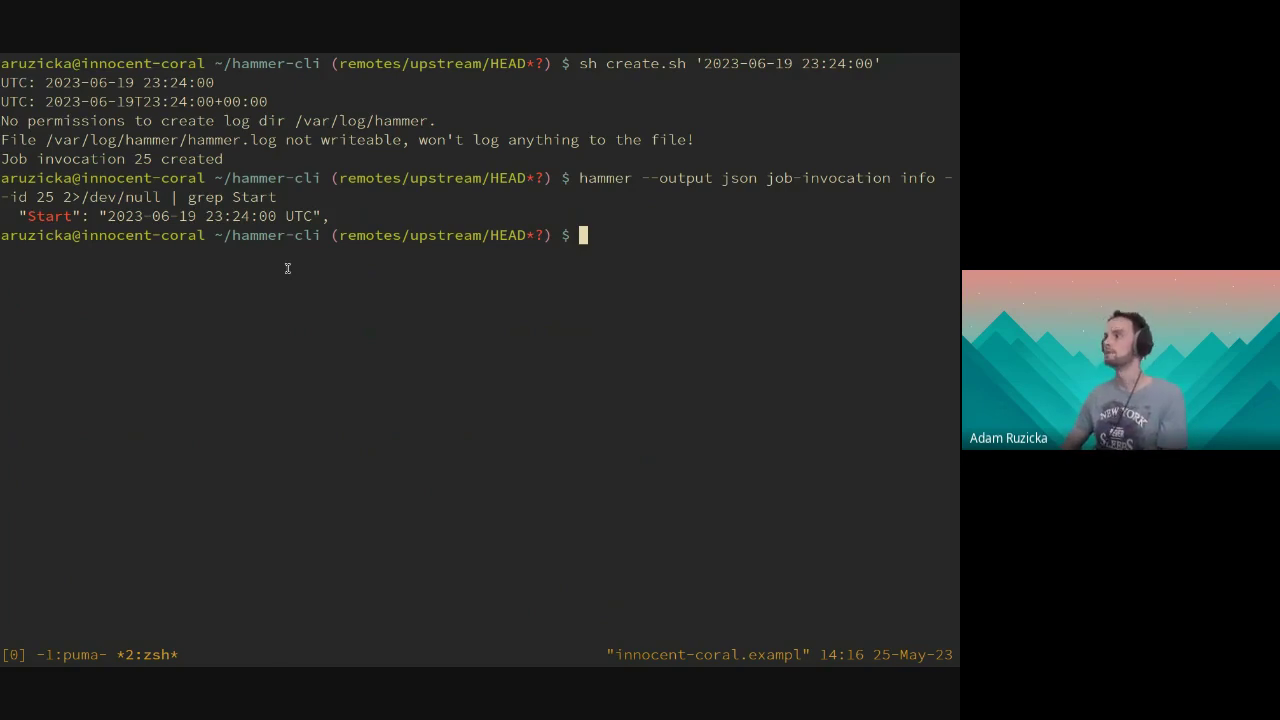
key(Up)
key(Up)
key(ctrl+a)
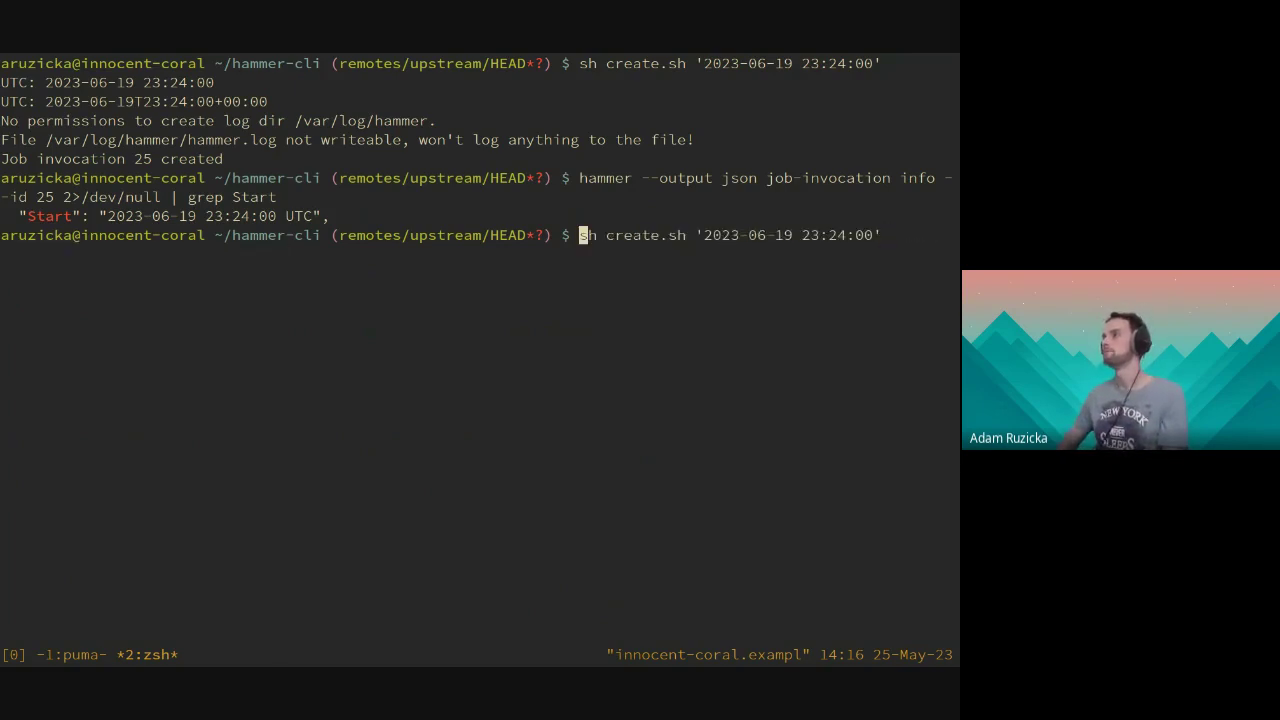
text(TZ=America)
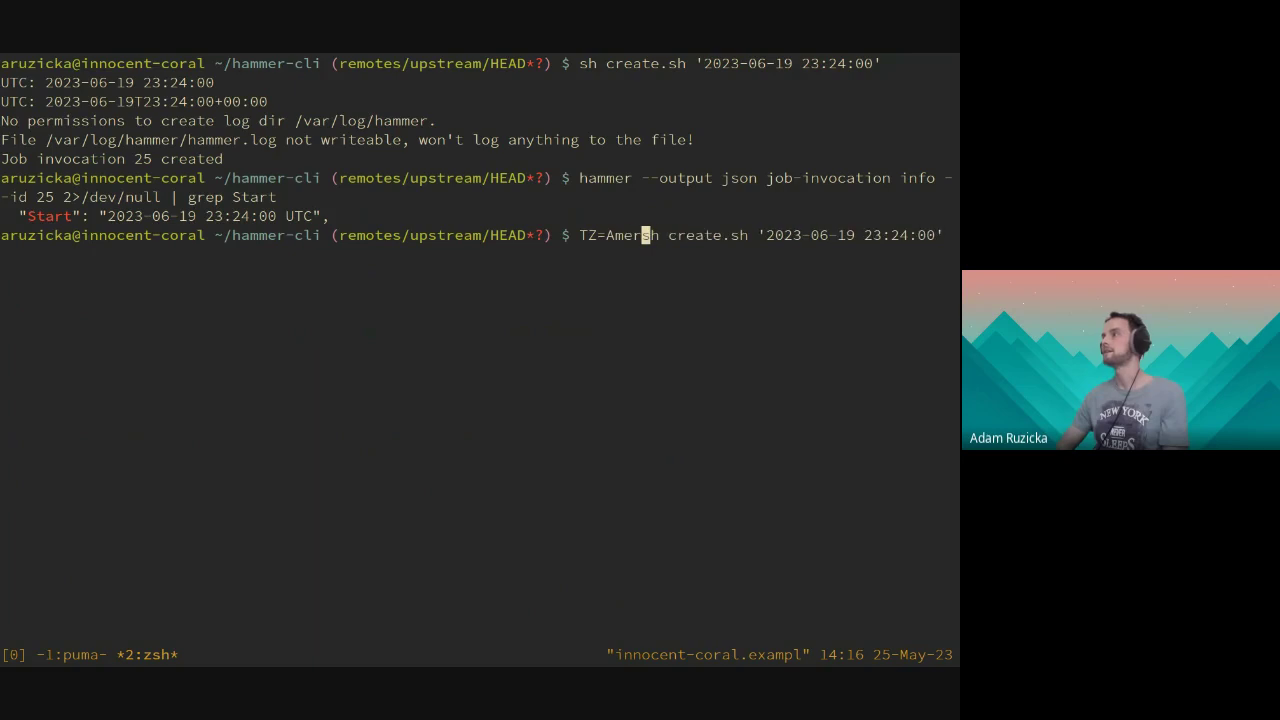
text(/Pheonix)
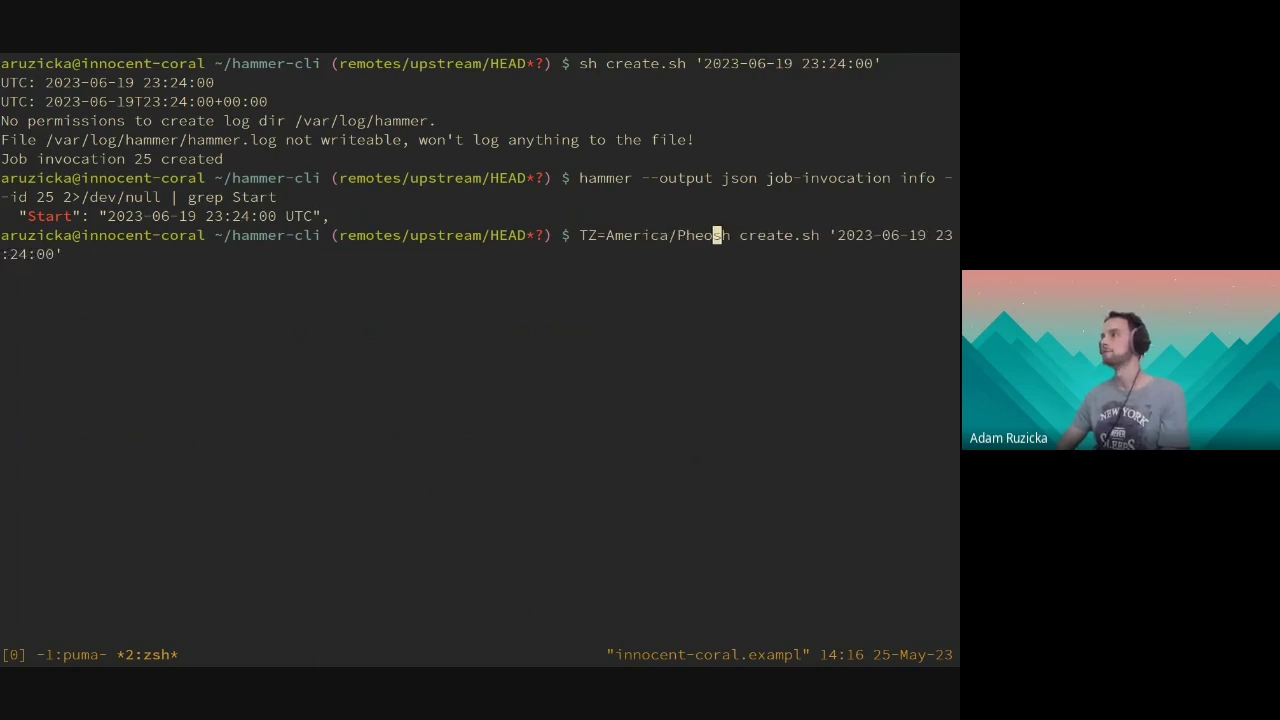
key(Left)
key(Left)
key(Left)
key(Left)
key(Left)
key(Left)
key(Left)
key(Left)
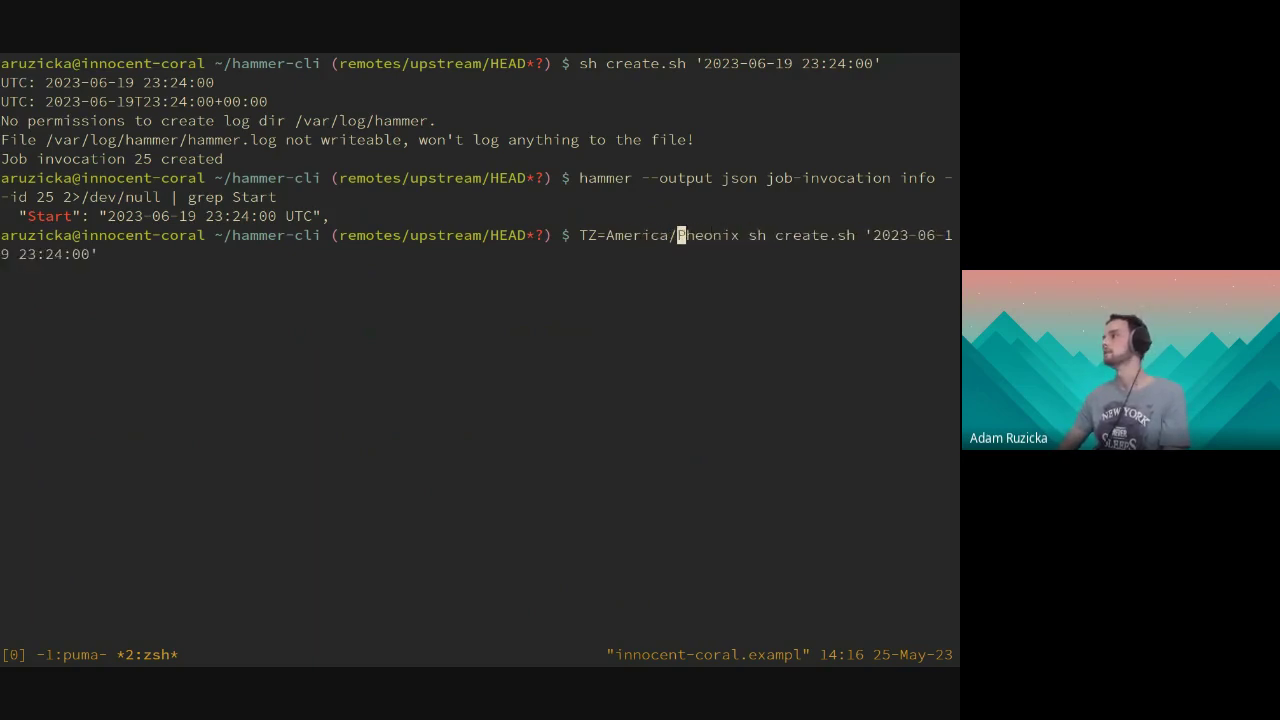
key(Delete)
key(Delete)
key(Delete)
key(Delete)
key(Delete)
key(Delete)
key(Delete)
text(Phoenix)
key(End)
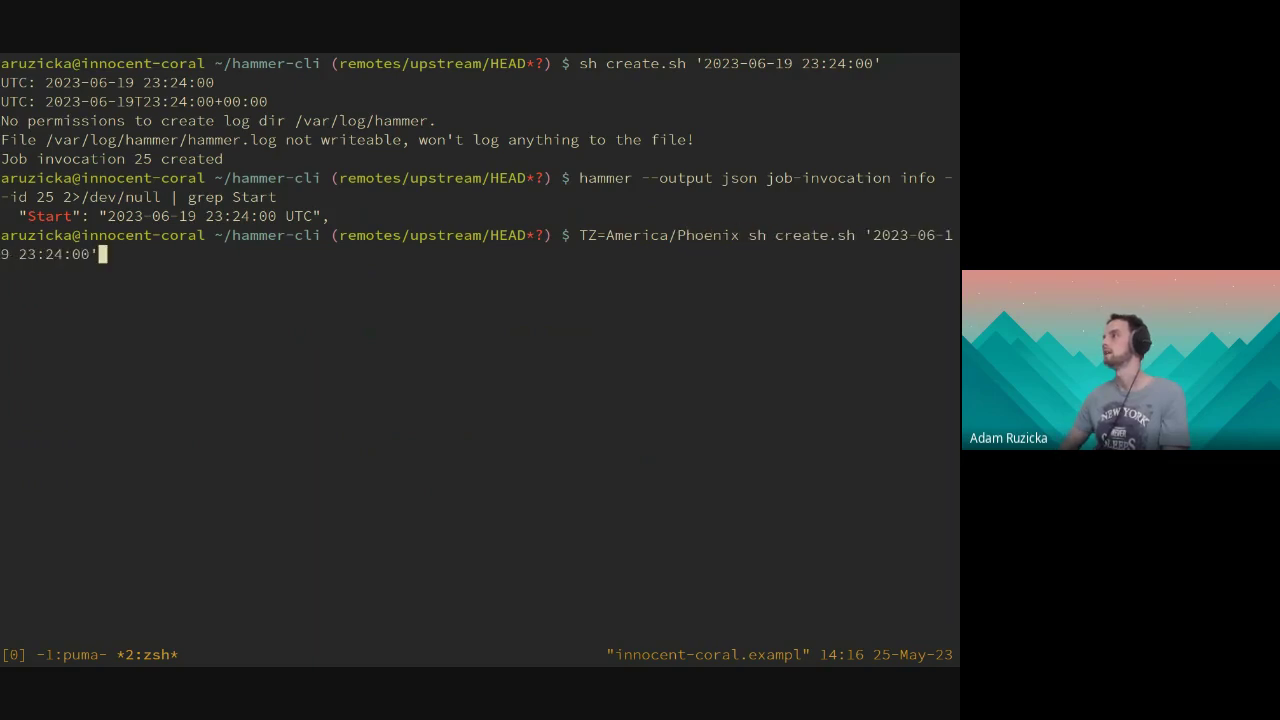
- Run the script in the Phoenix time zone and compare the printed local and UTC times
key(Return)
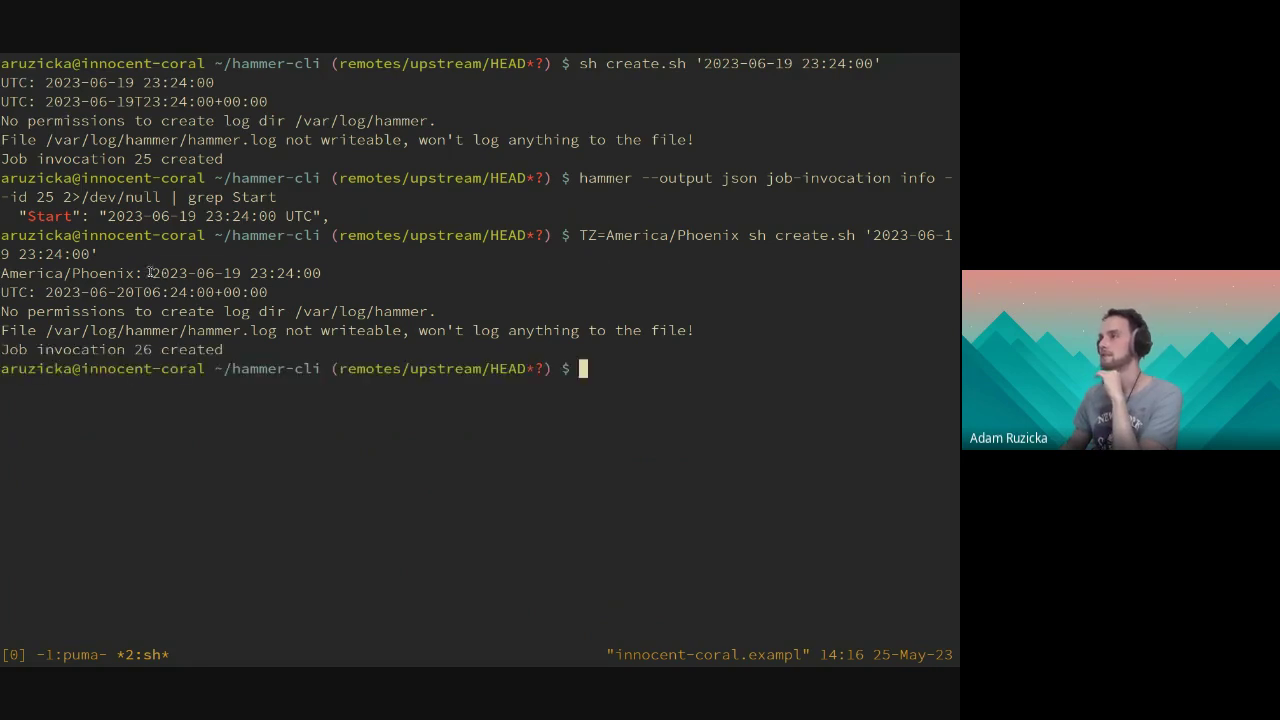
drag(152, 273, 326, 273)
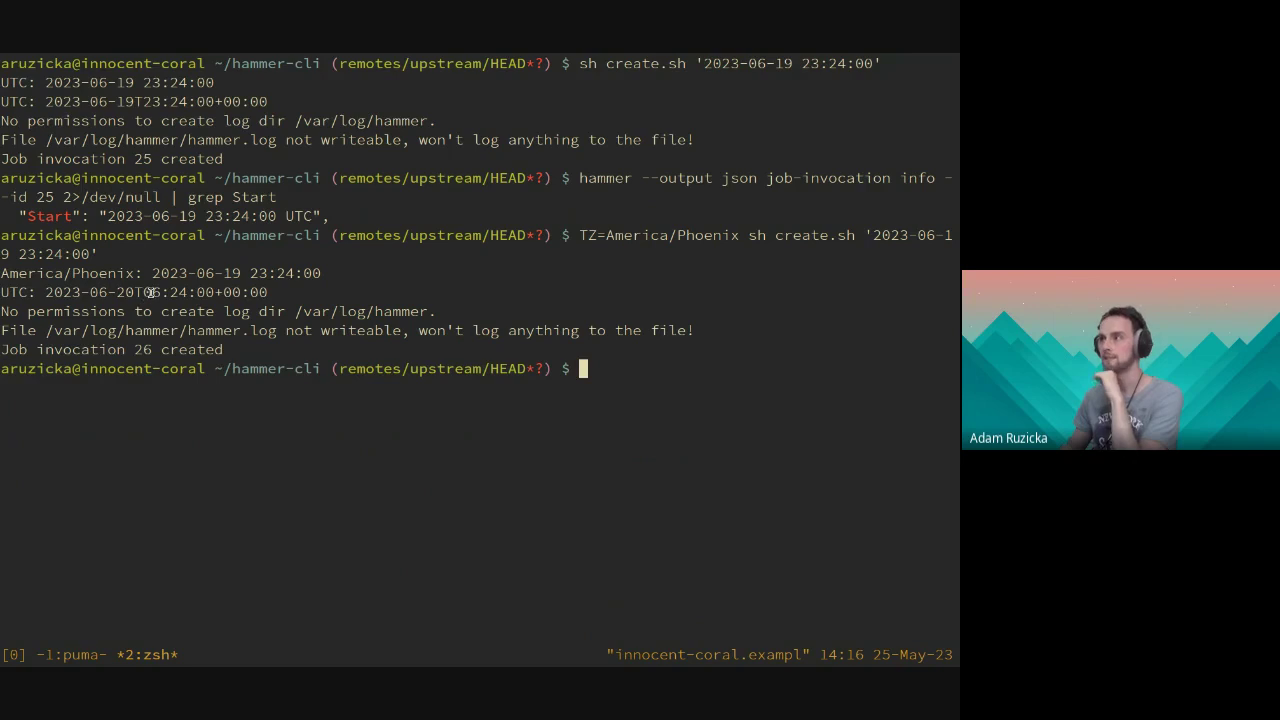
drag(145, 292, 270, 291)
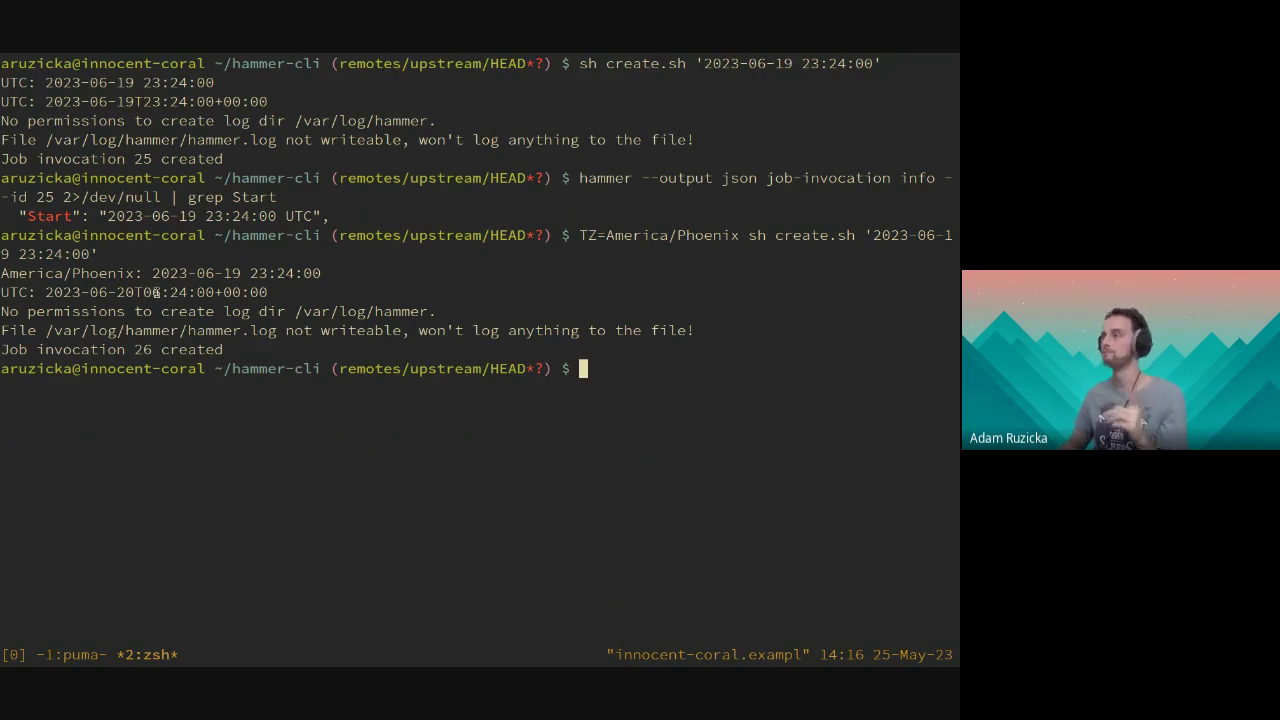
- Query the start time of job invocation 26 with hammer --output json job-invocation info, discarding errors and filtering for Start
key(Up)
key(Up)
key(ctrl+Left)
key(ctrl+Left)
key(ctrl+Left)
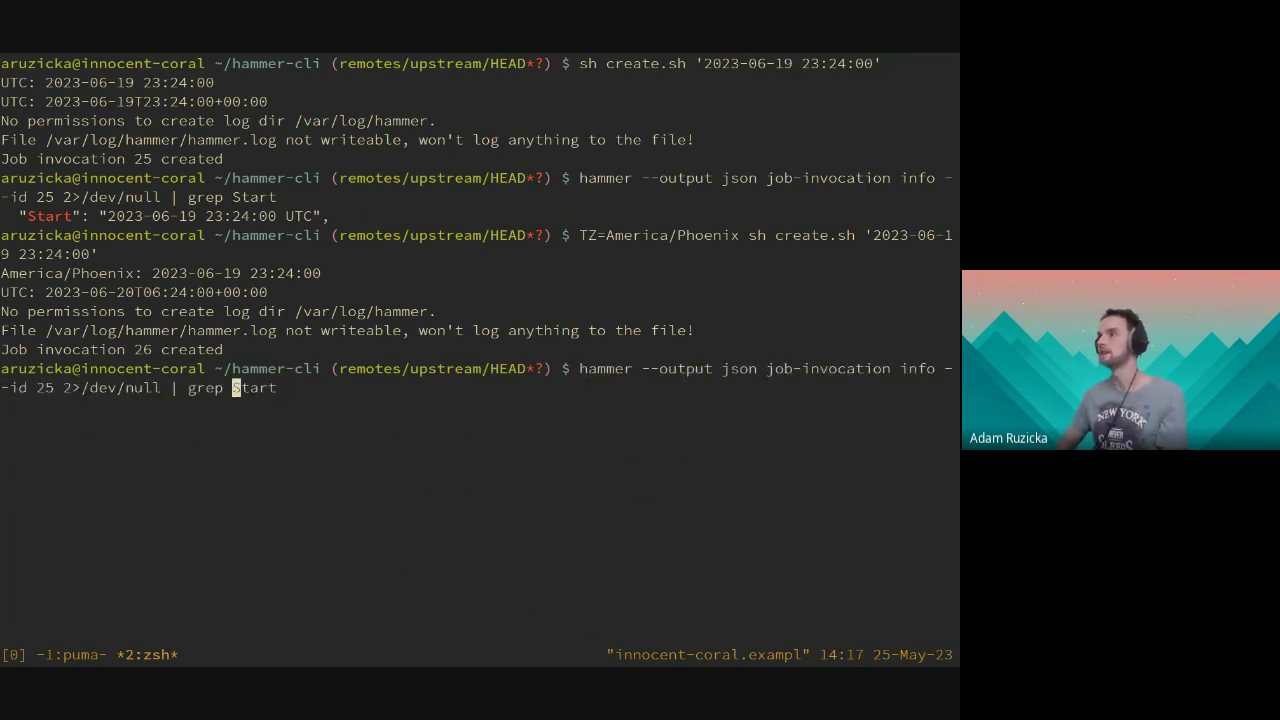
key(ctrl+Left)
key(ctrl+Left)
key(ctrl+w)
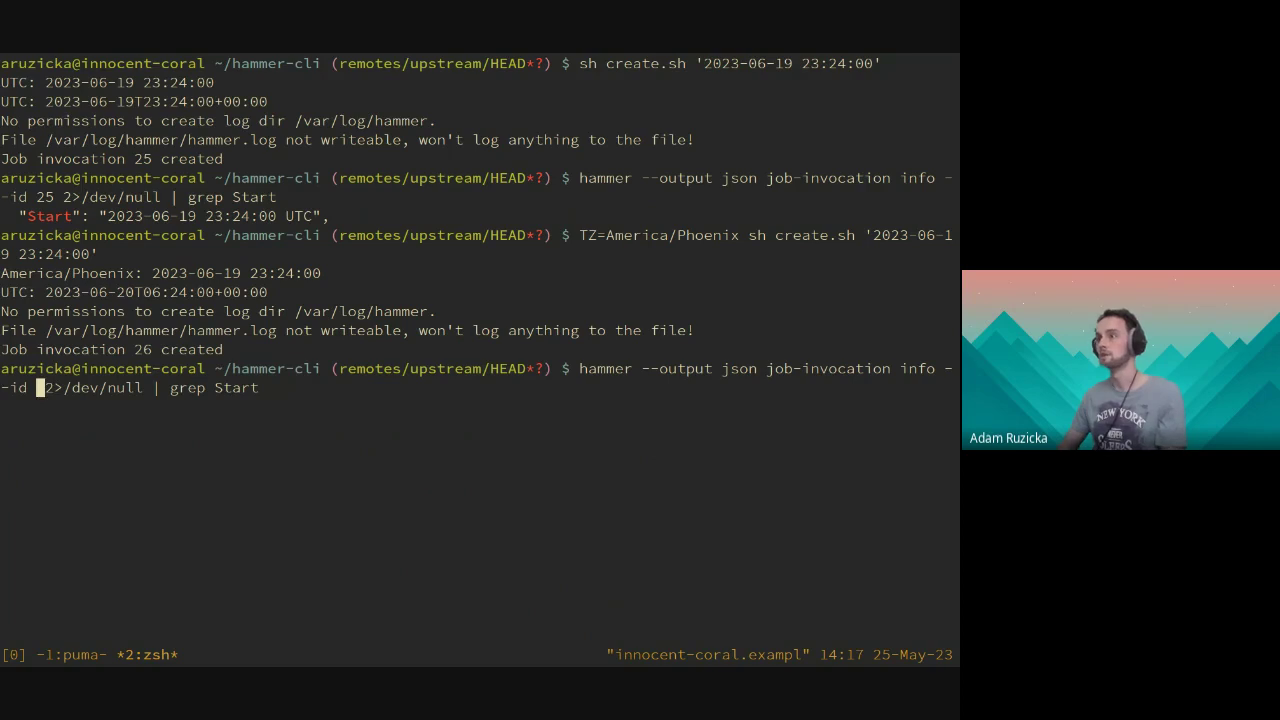
text(26)
key(Return)
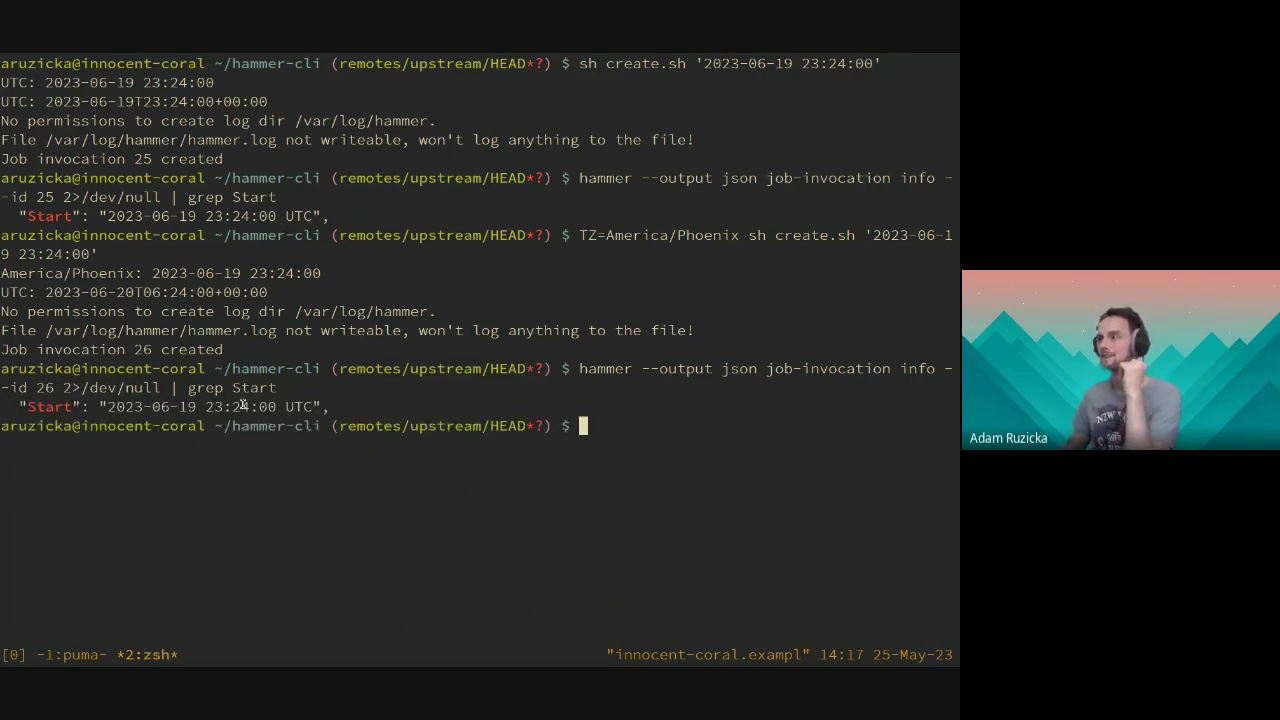
drag(205, 406, 312, 407)
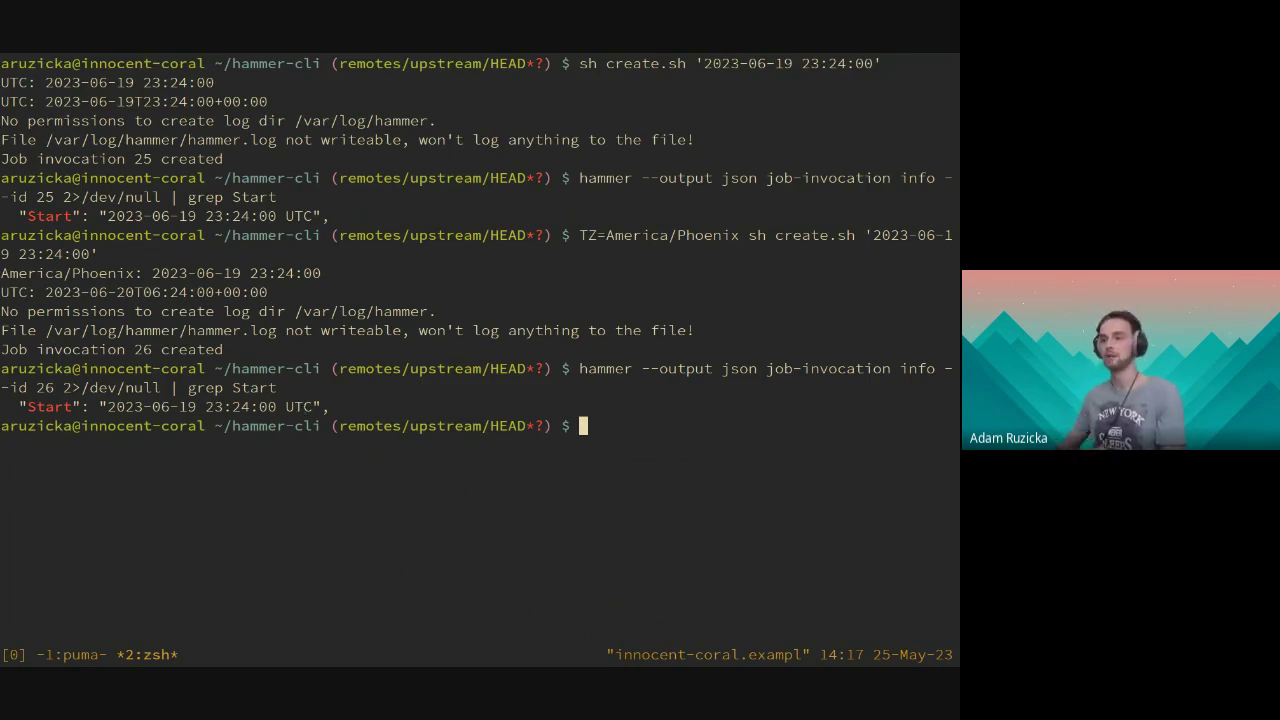
key(Up)
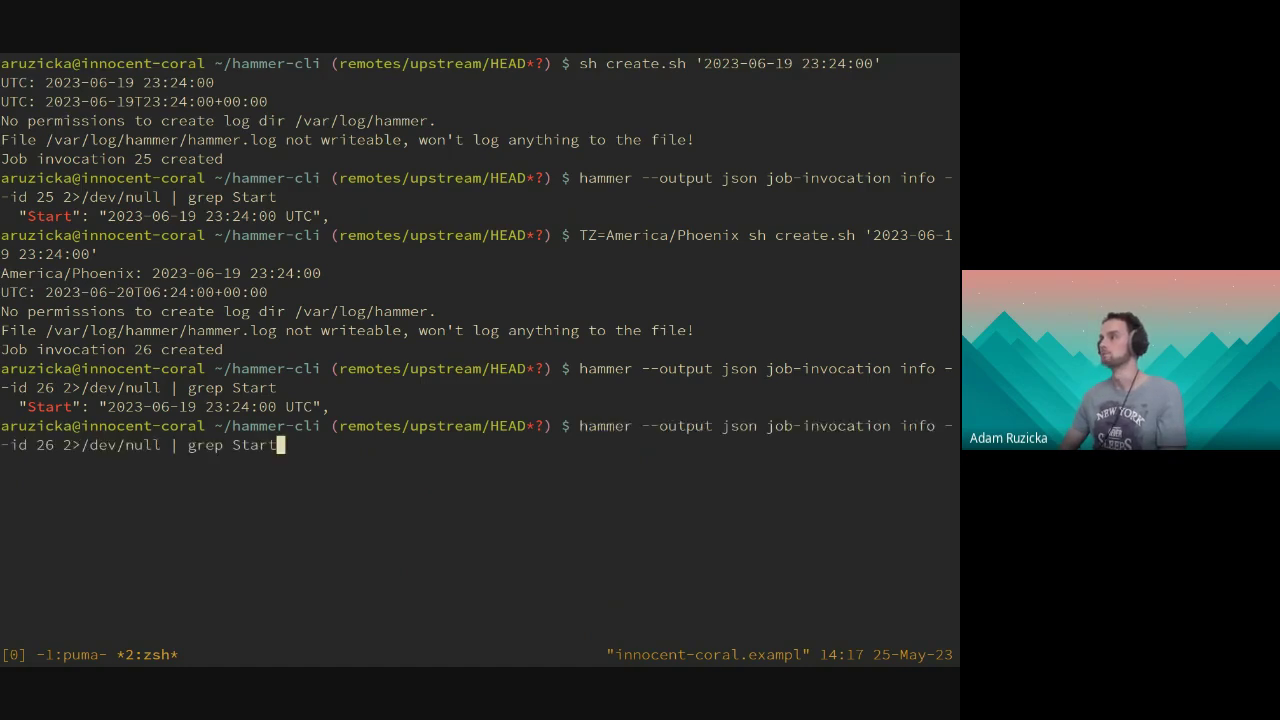
key(Up)
key(Up)
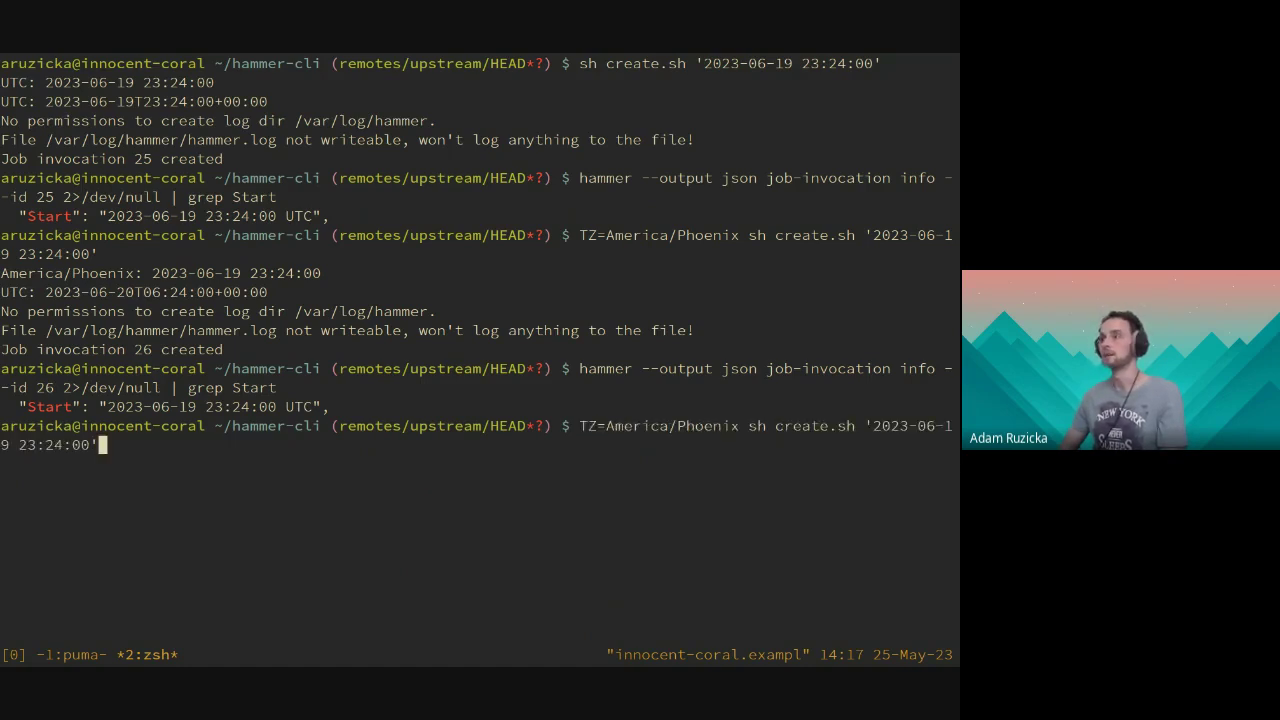
key(Left)
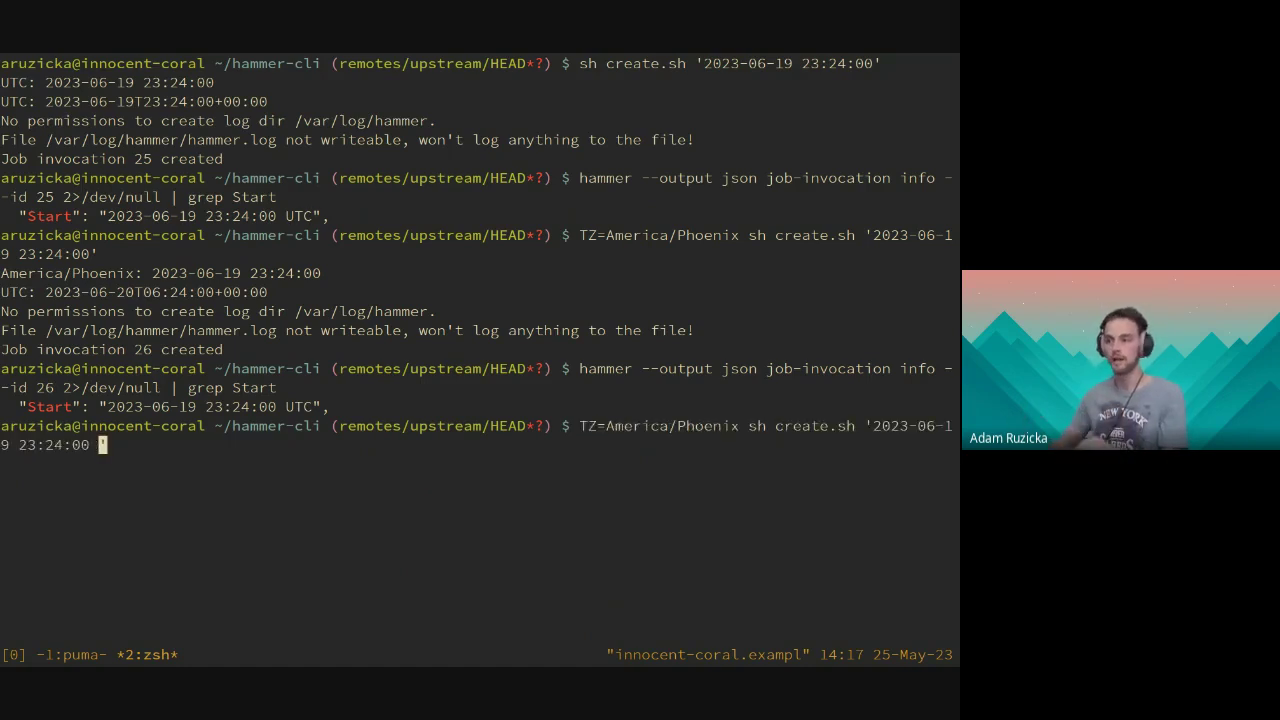
text(UTC)
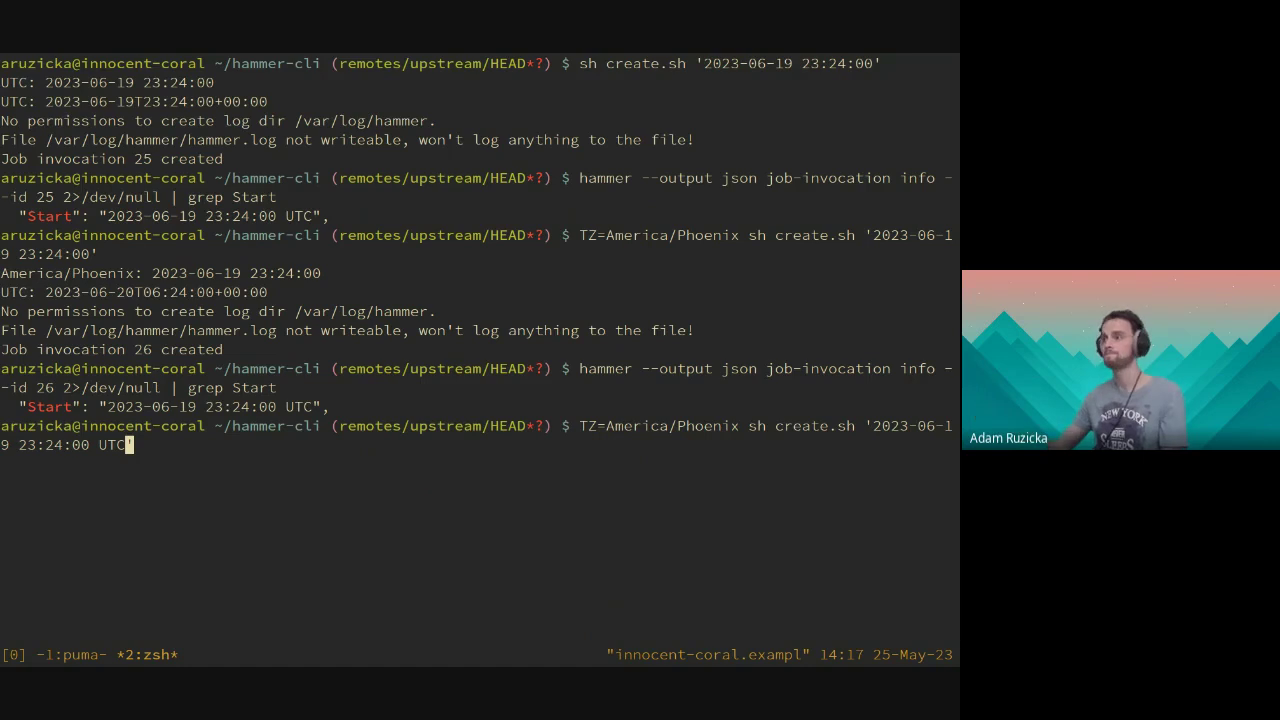
key(BackSpace)
key(BackSpace)
key(BackSpace)
key(BackSpace)
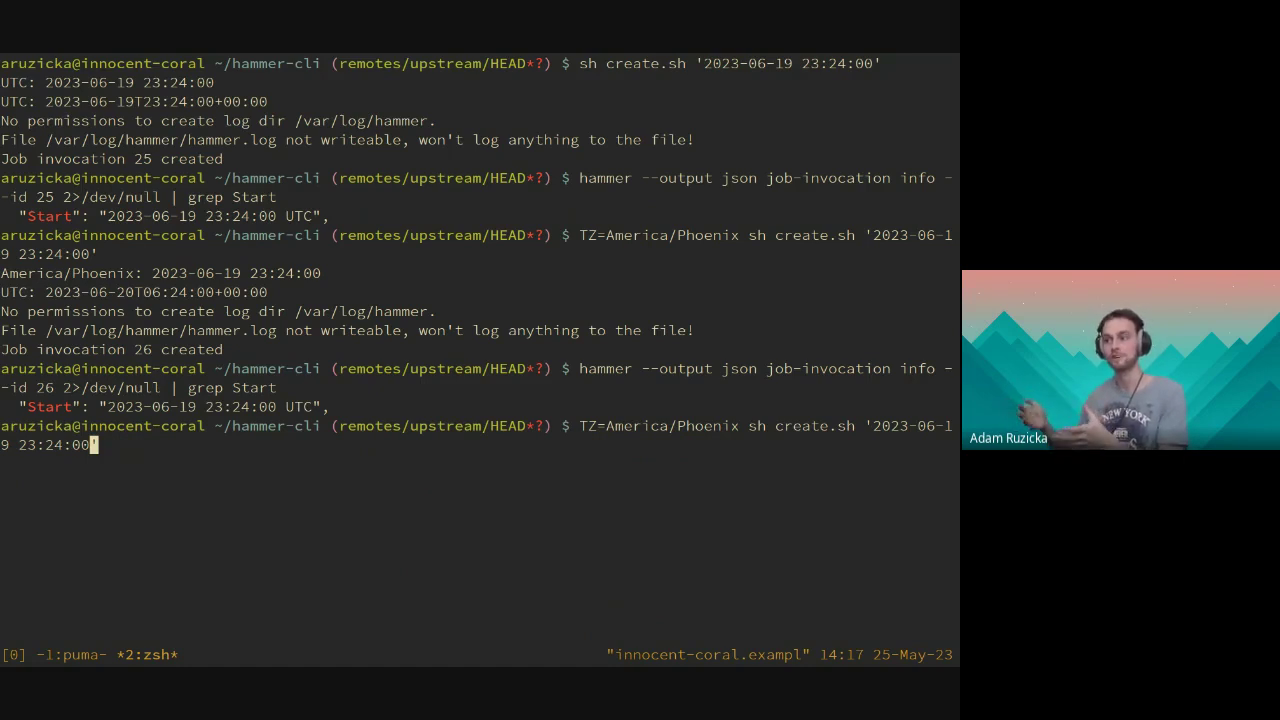
key(ctrl+a)
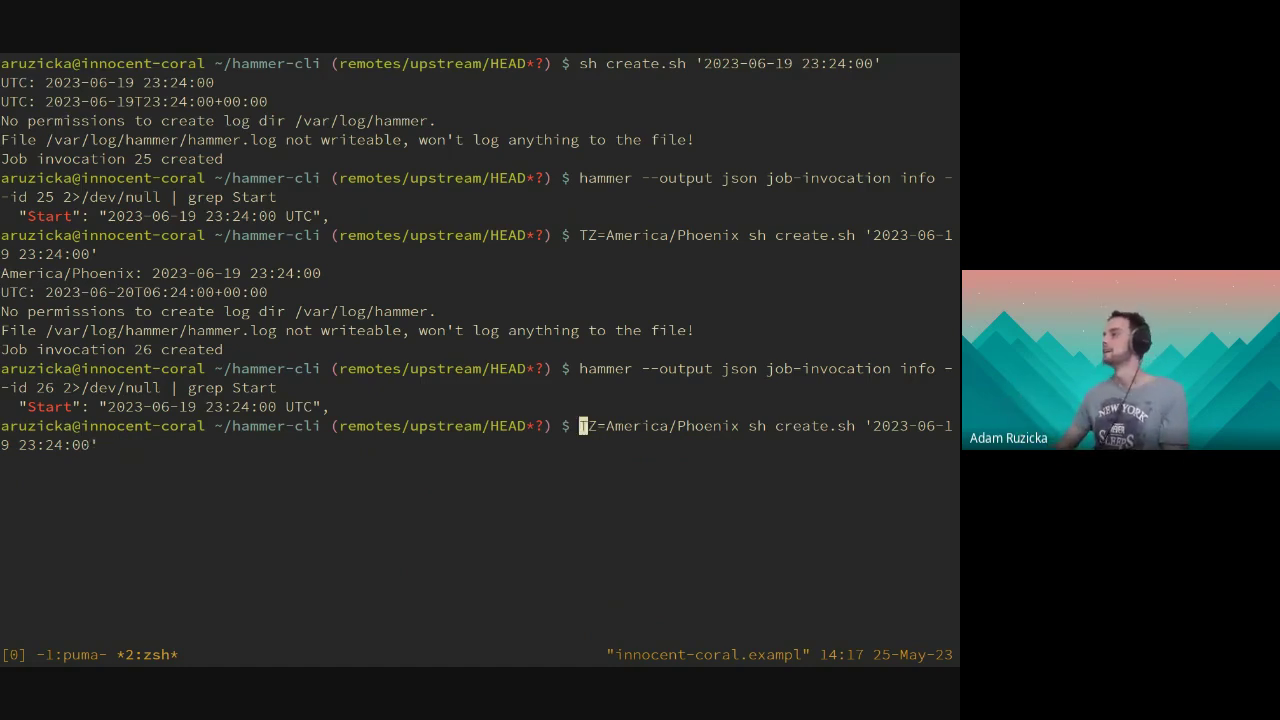
key(ctrl+k)
text(git )
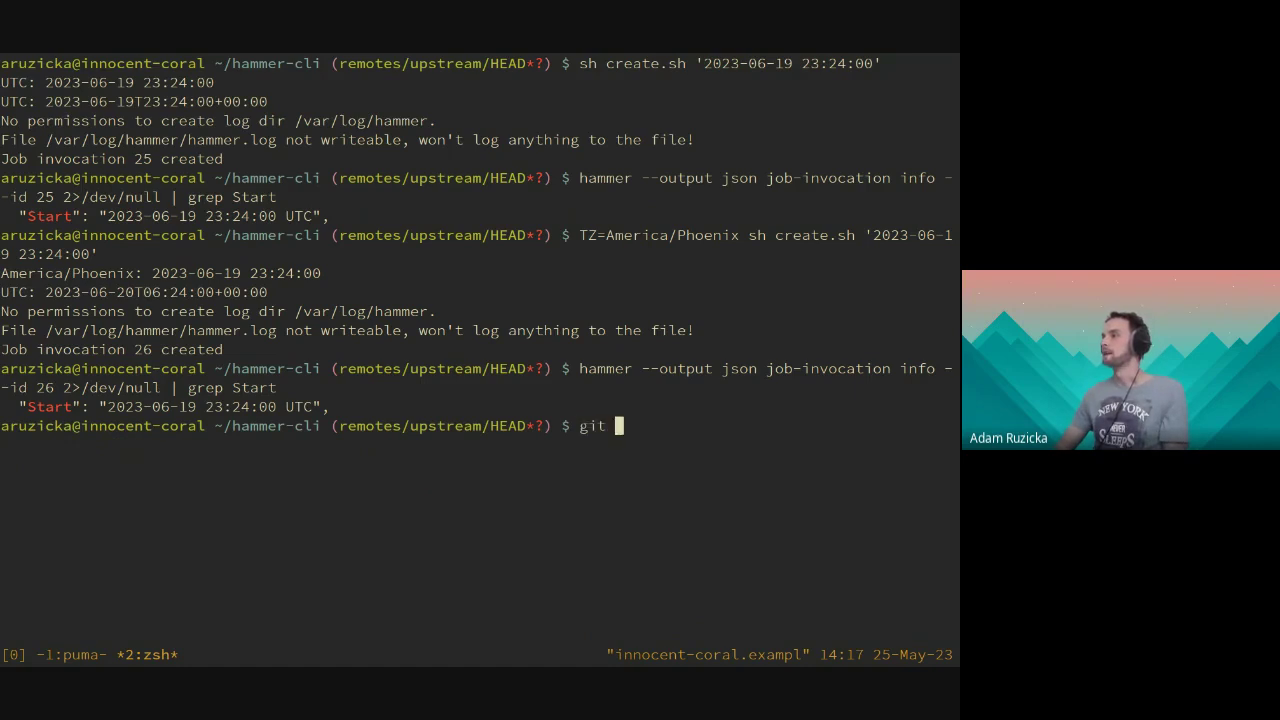
text(checkout)
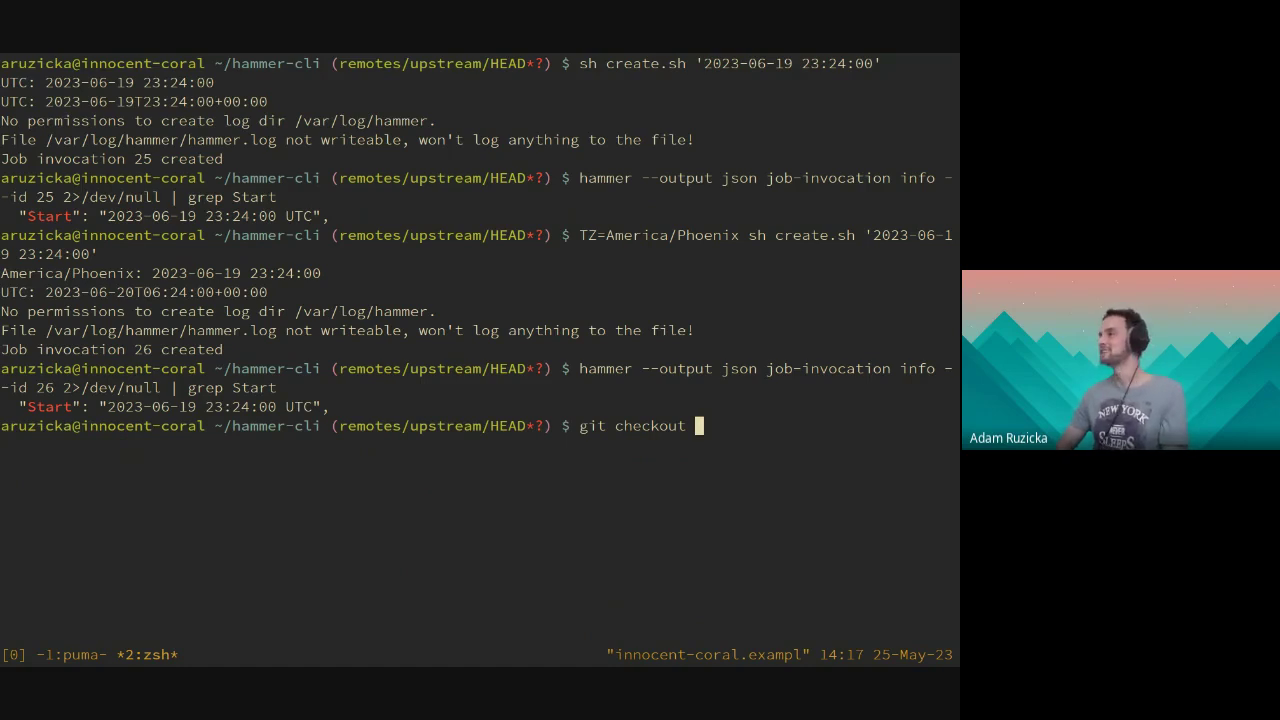
key(ctrl+a)
key(ctrl+k)
- Look through the git reflog of the hammer-cli repository for the name of the previously checked-out branch
text(git )
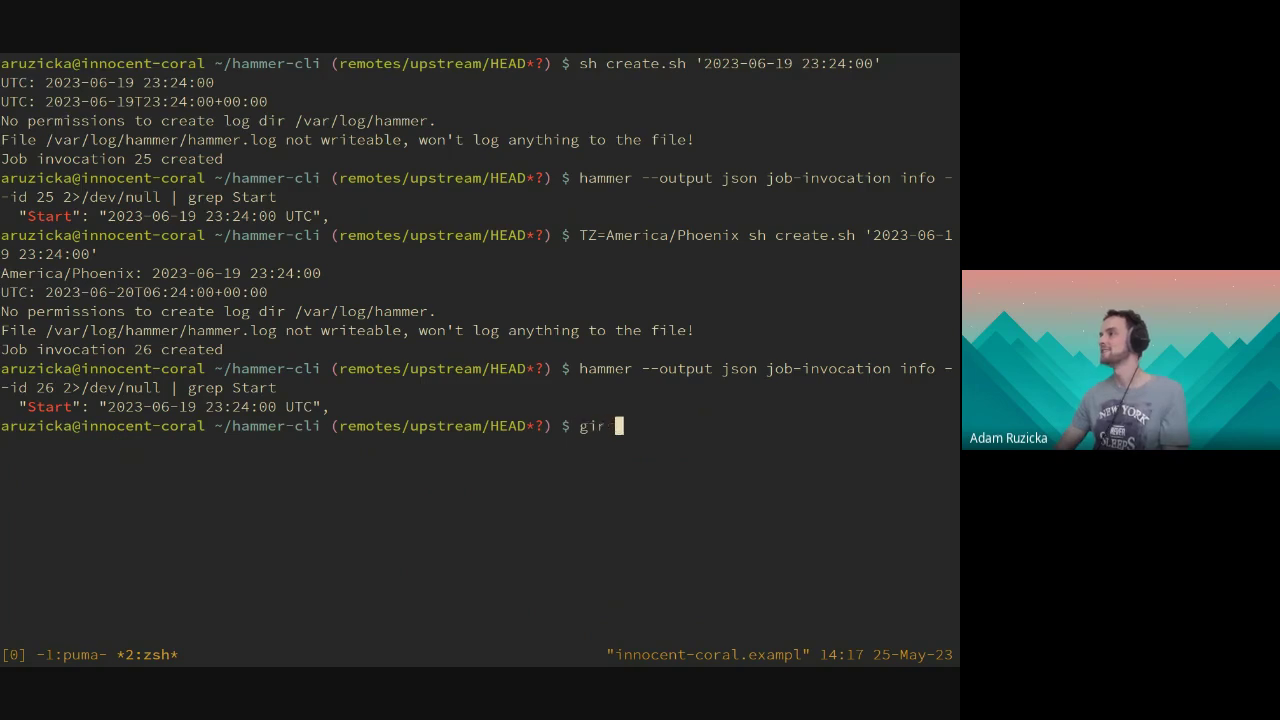
text(reflog)
key(Return)
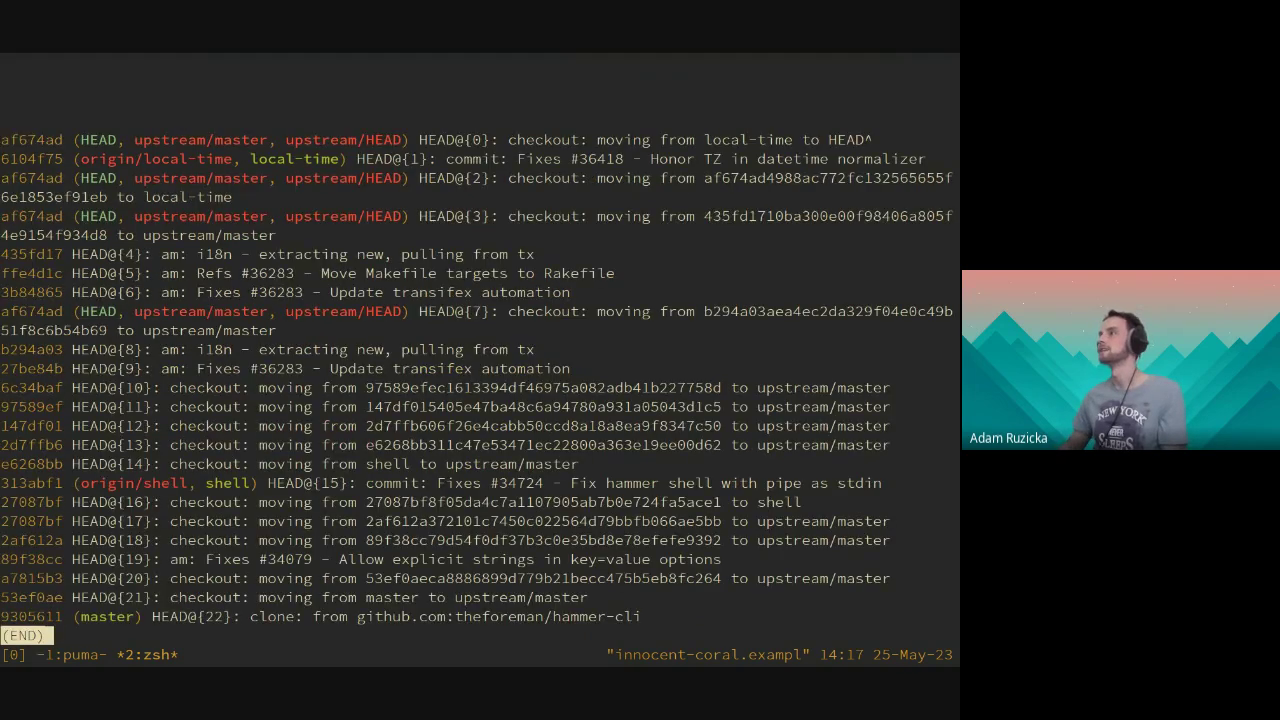
text(q)
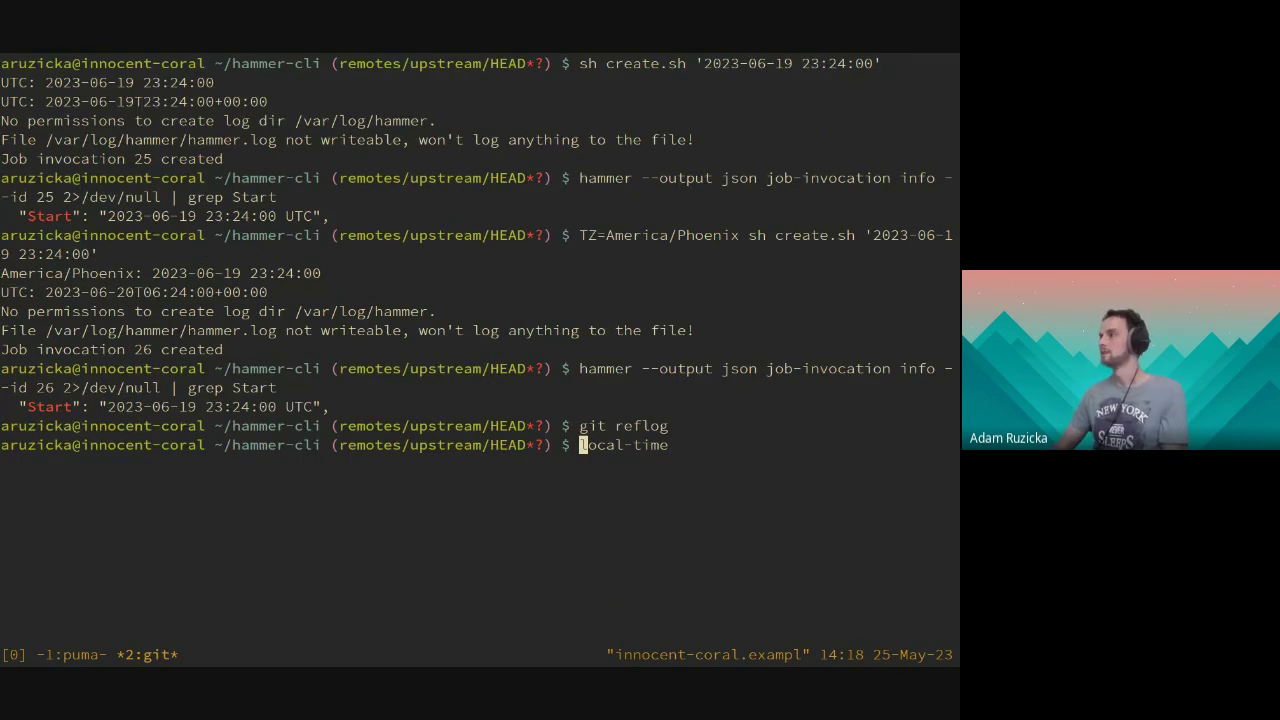
- Check out the local-time branch with git and clear the terminal screen
text(git checkout)
key(Return)
key(ctrl+l)
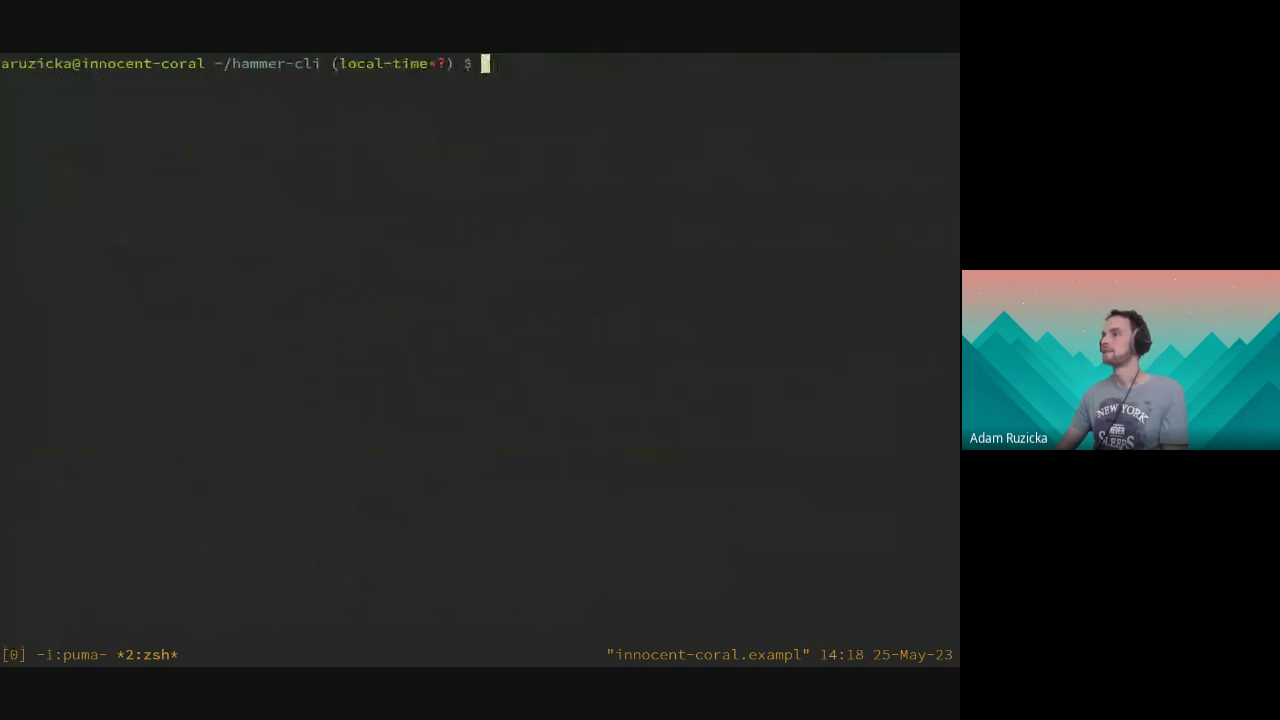
key(Up)
key(Up)
key(Up)
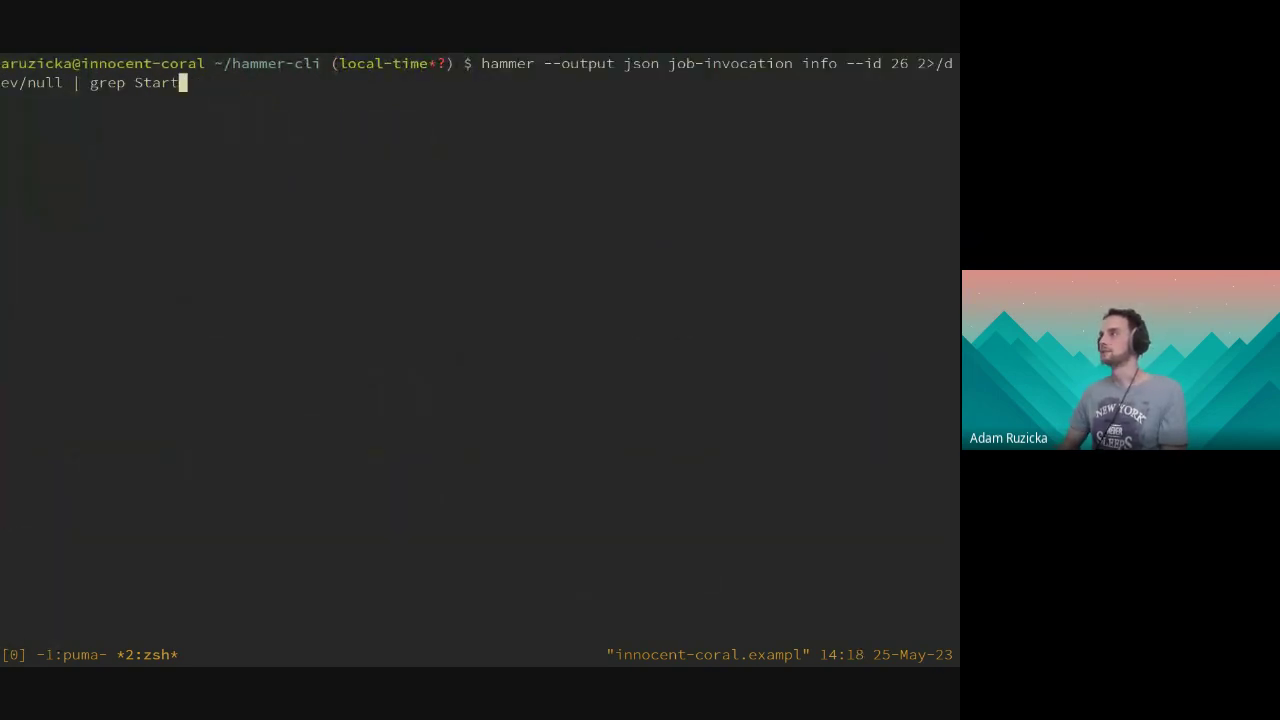
key(Up)
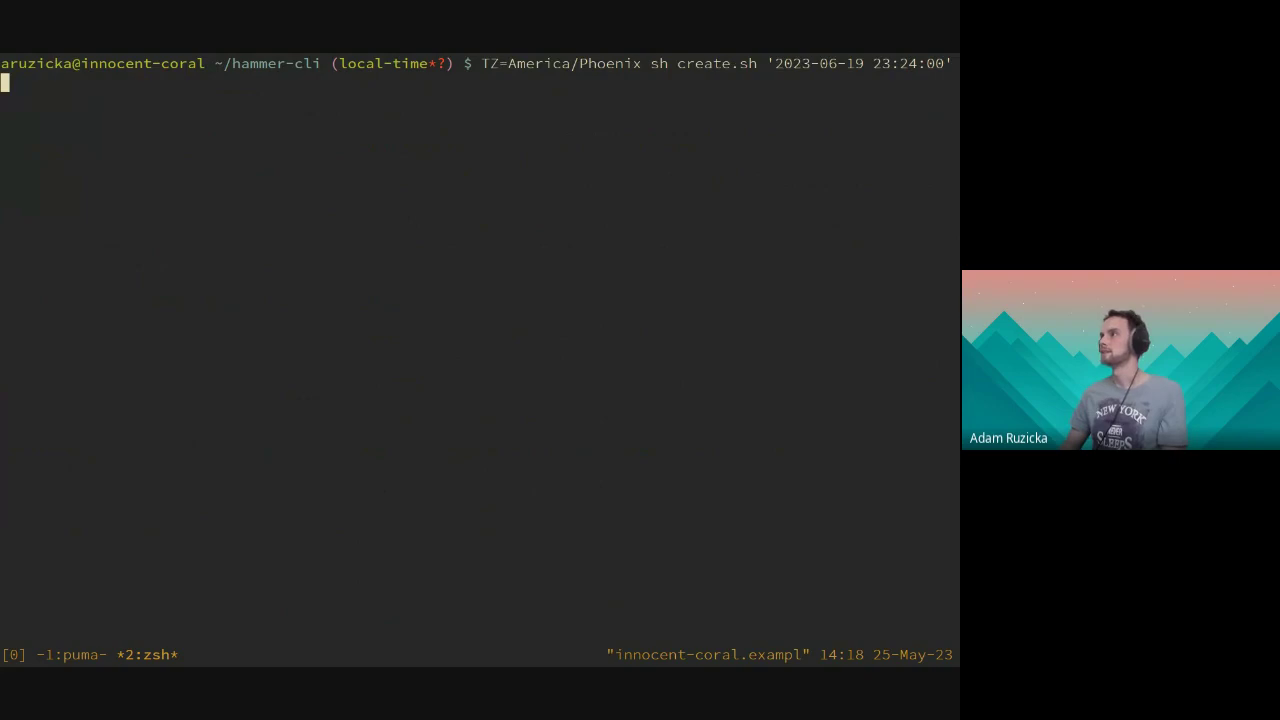
key(ctrl+a)
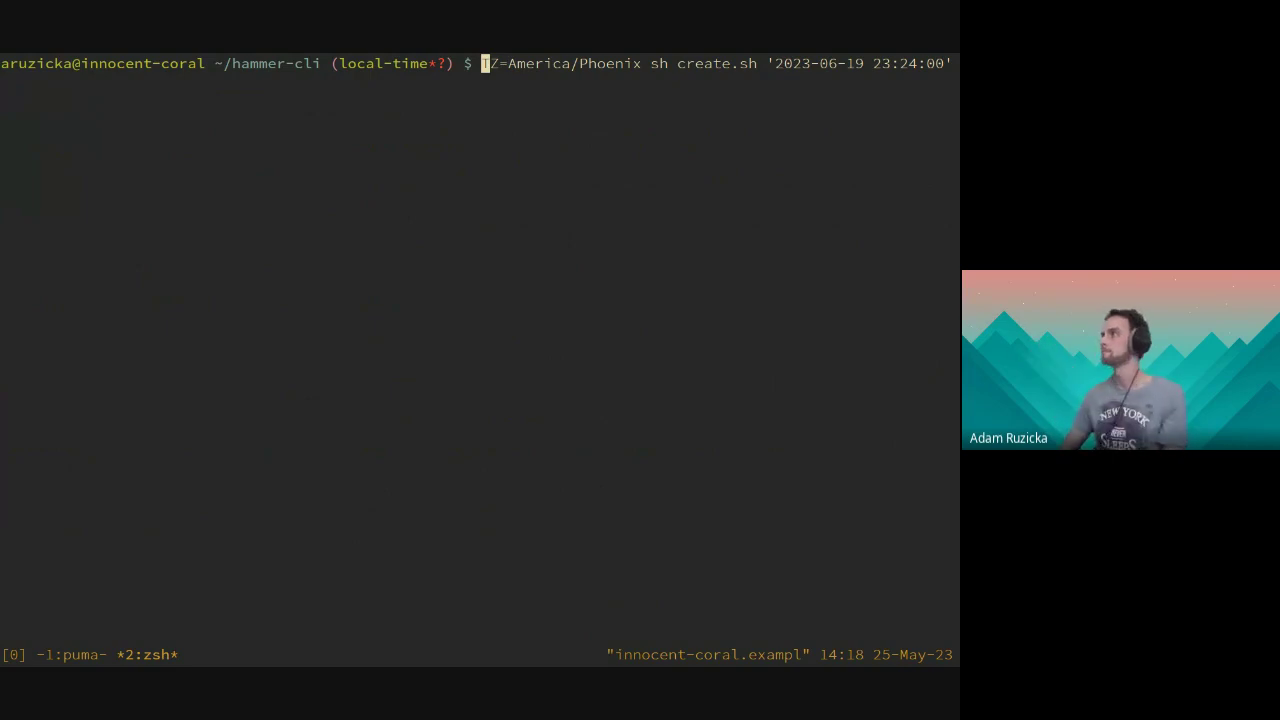
key(Return)
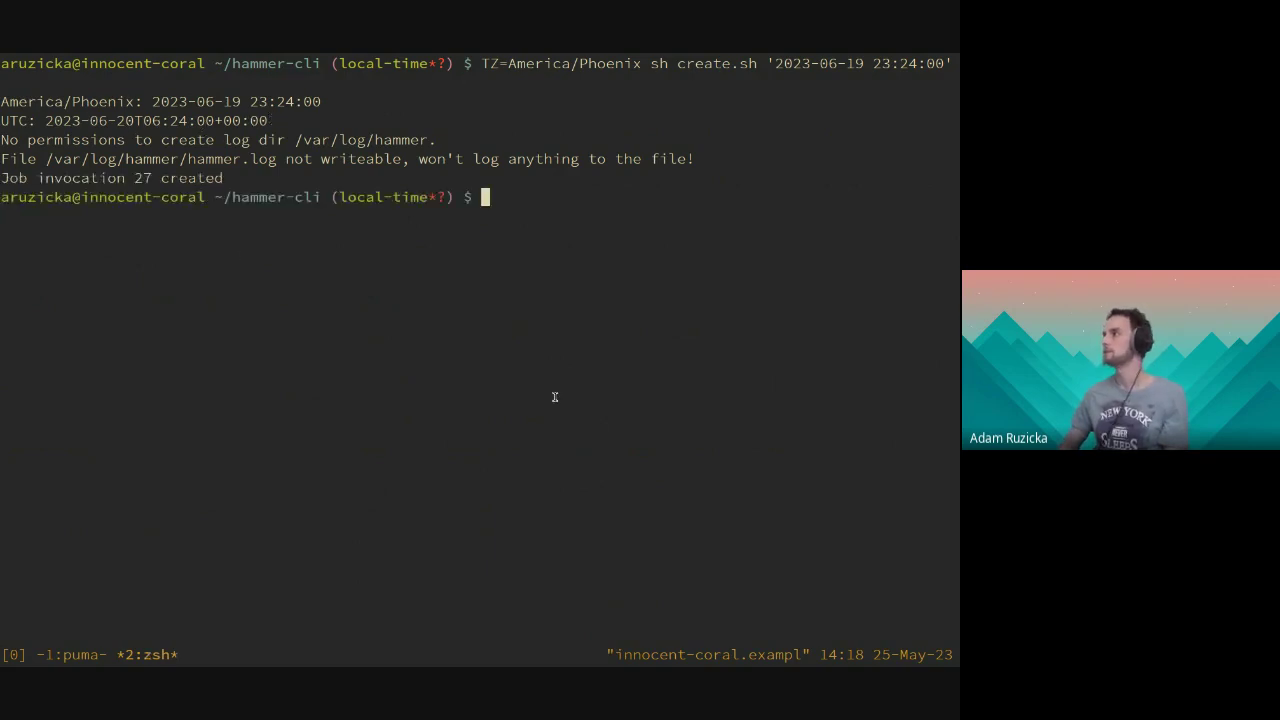
- Query the start time of job invocation 27 with hammer's JSON job-invocation info, discarding errors and filtering for Start
key(Up)
key(Up)
key(Up)
key(Up)
key(alt+b)
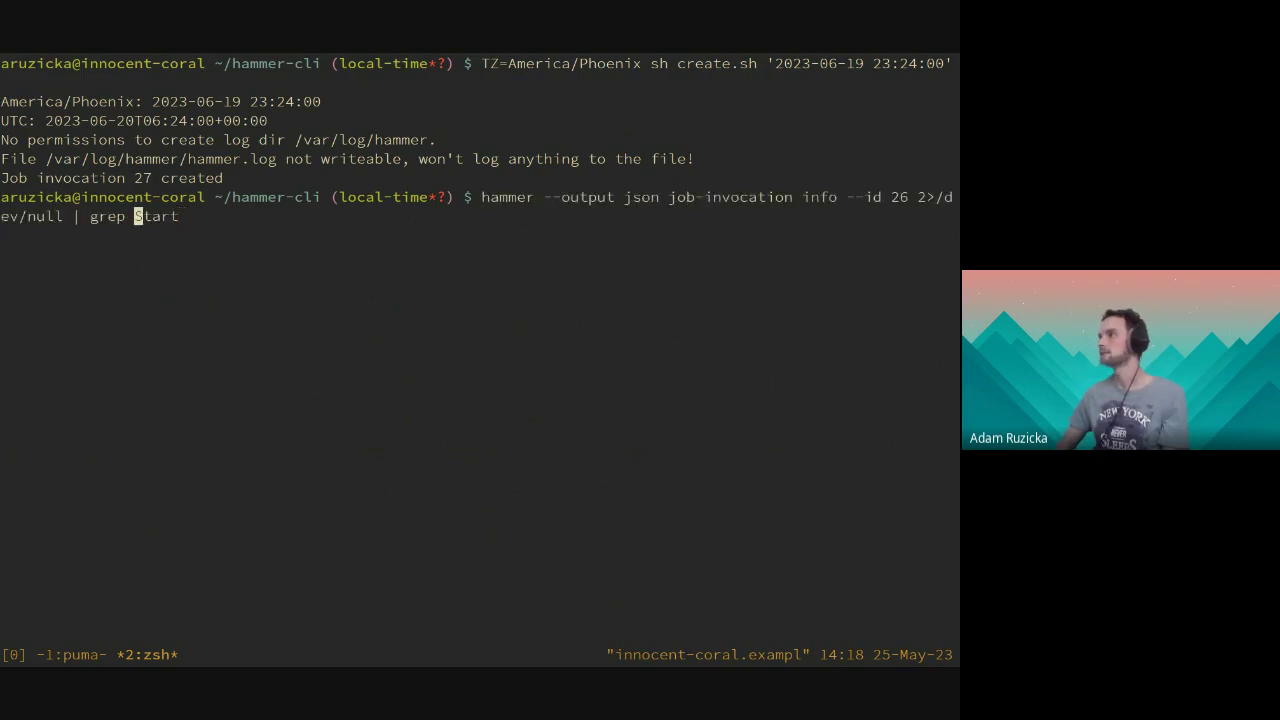
key(alt+b)
key(alt+b)
key(alt+b)
key(alt+b)
key(Left)
key(BackSpace)
key(BackSpace)
text(2)
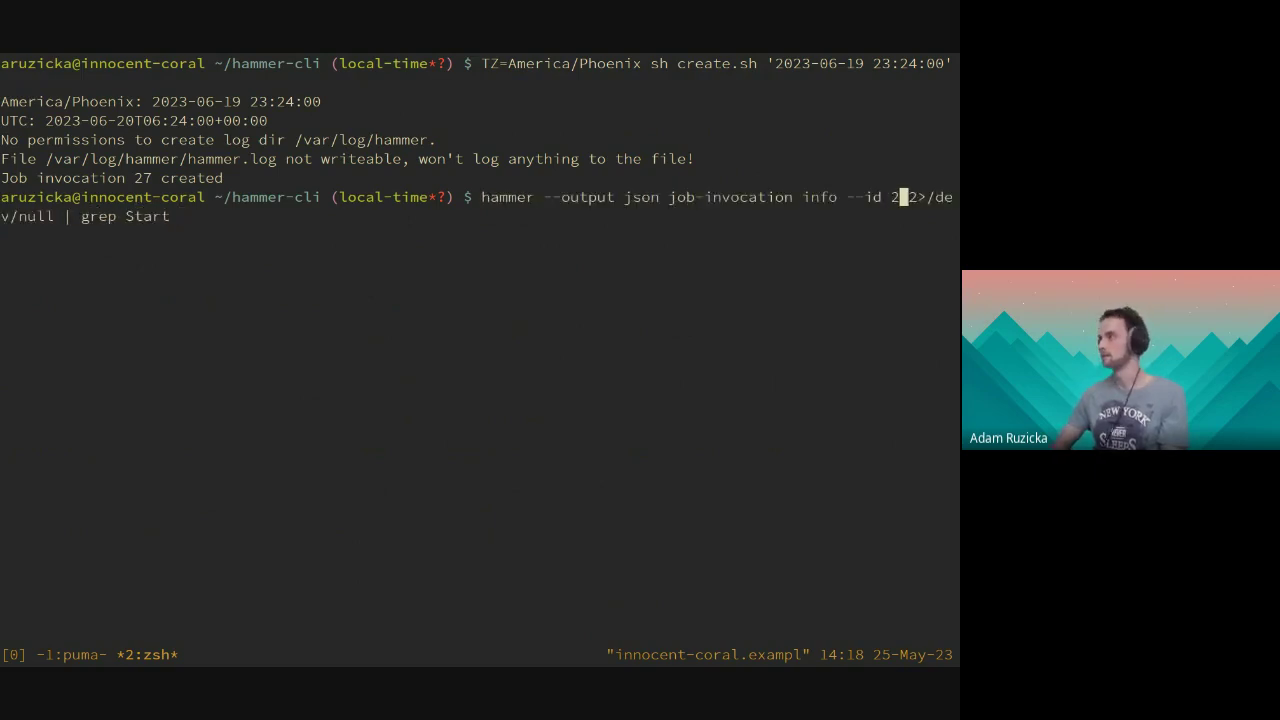
text(7)
key(Return)
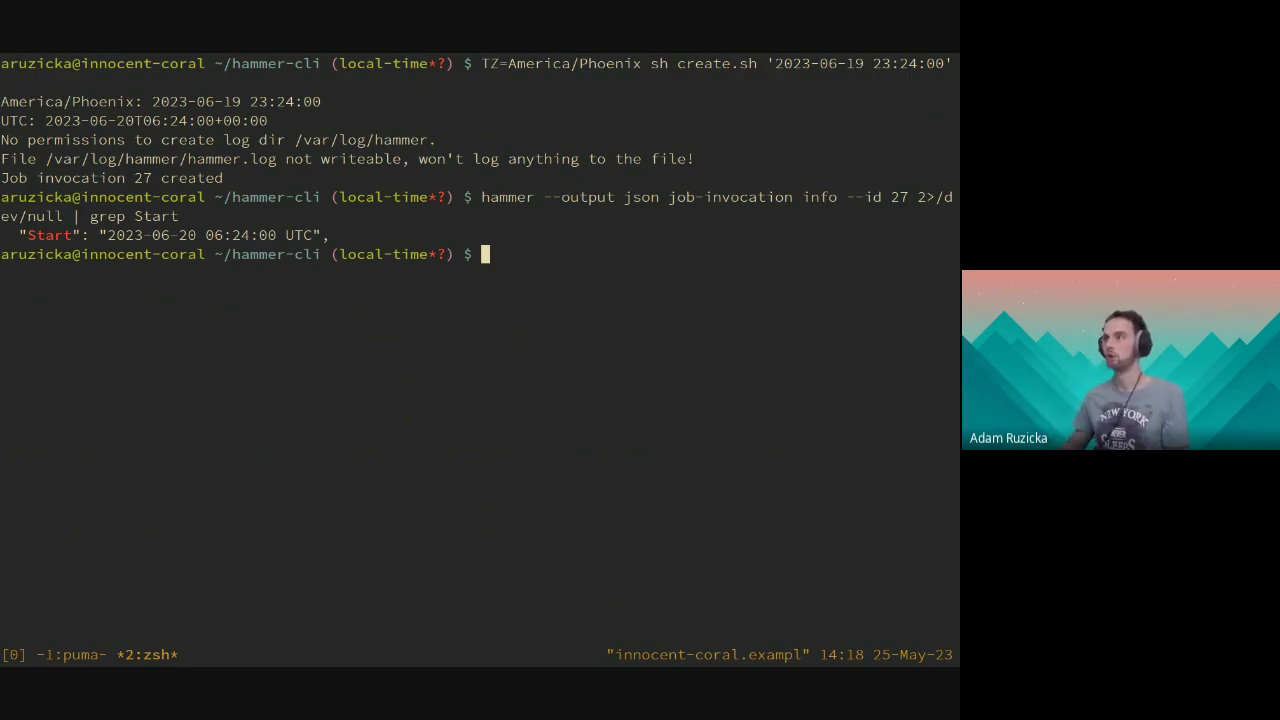
text(TZ)
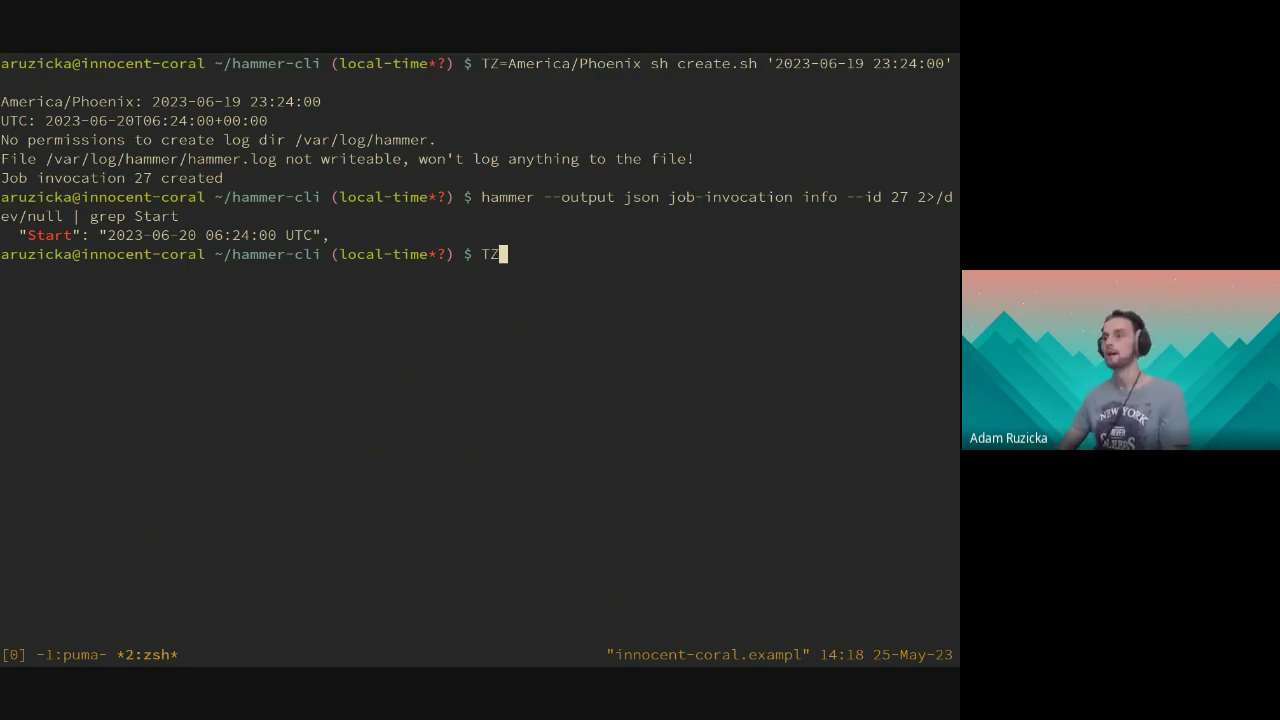
key(BackSpace)
key(BackSpace)
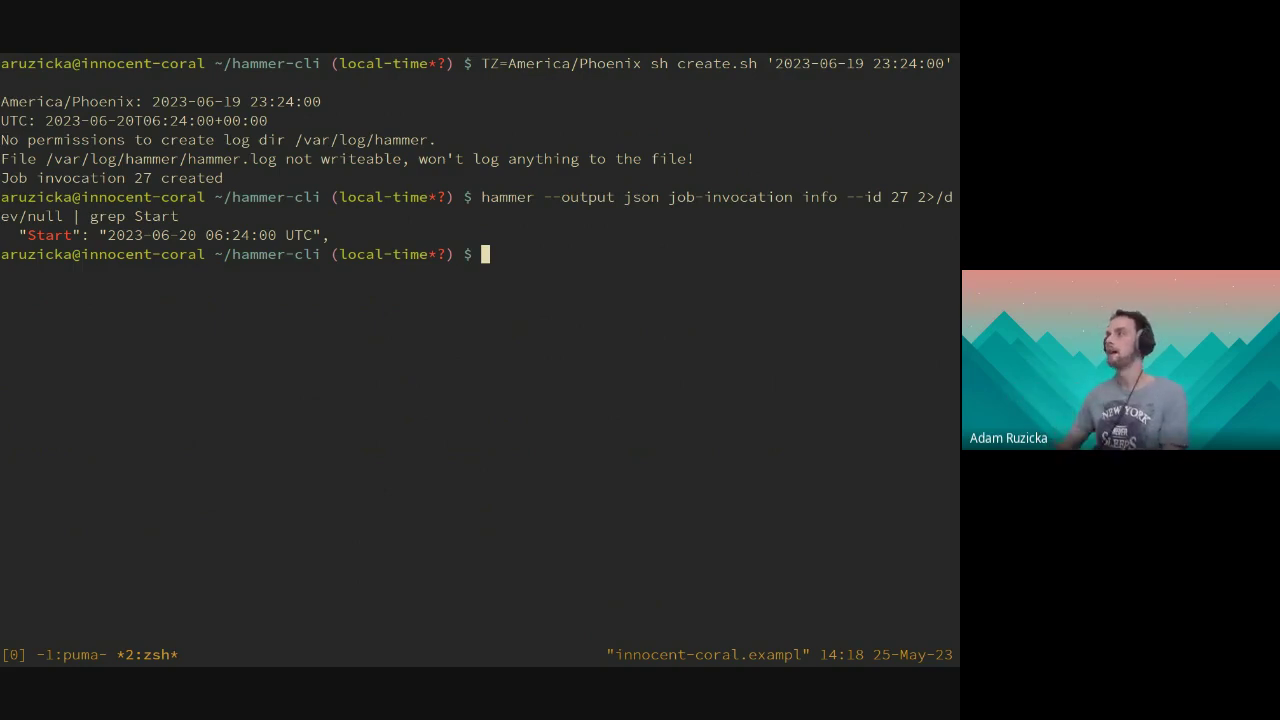
key(Up)
key(Up)
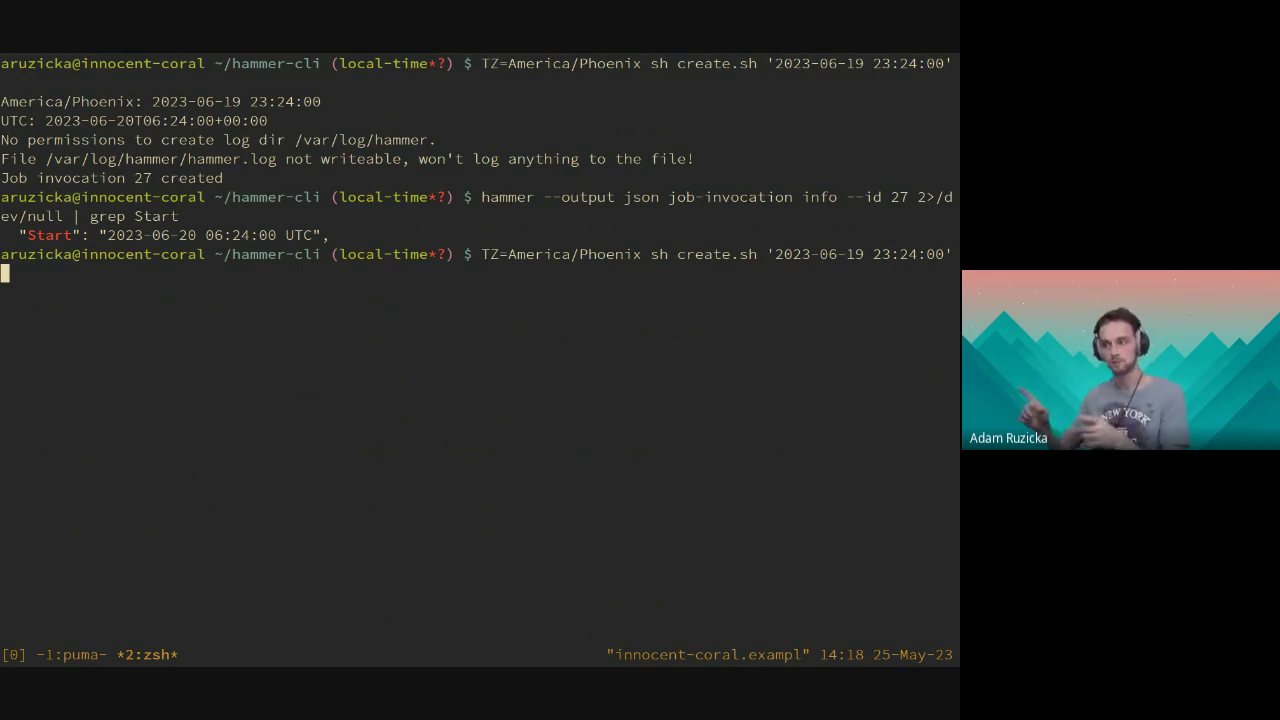
key(Home)
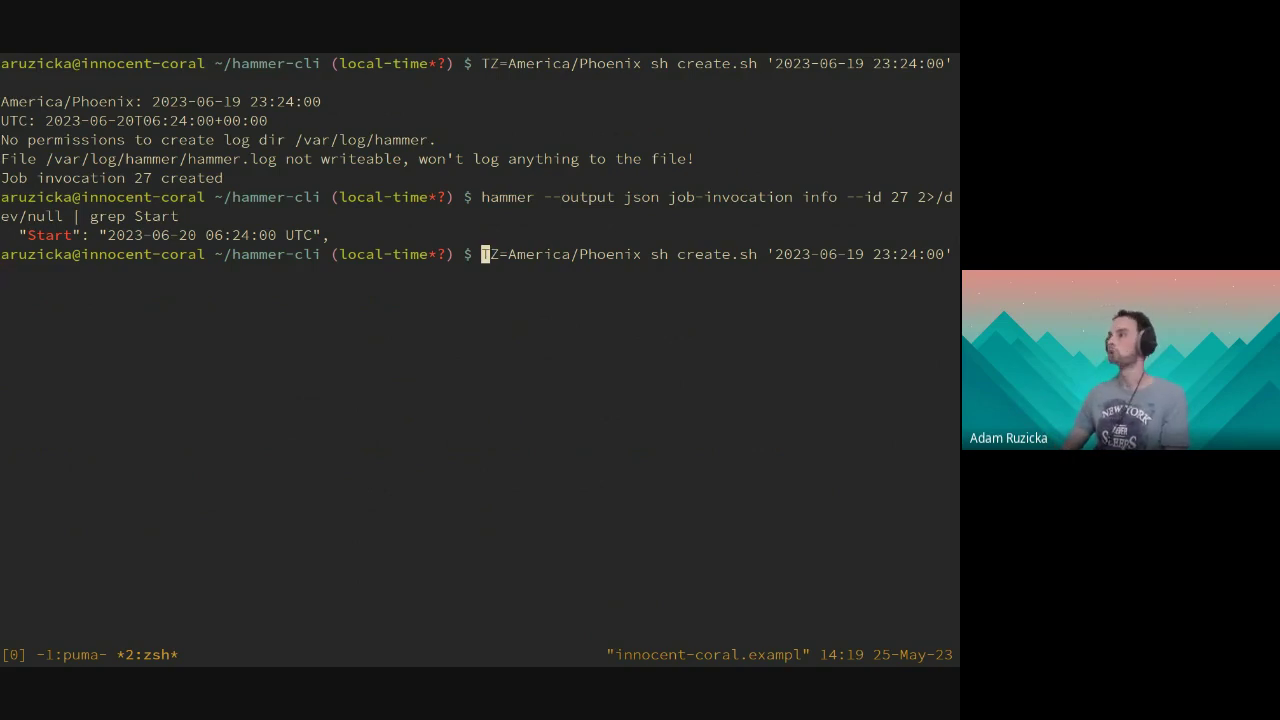
key(End)
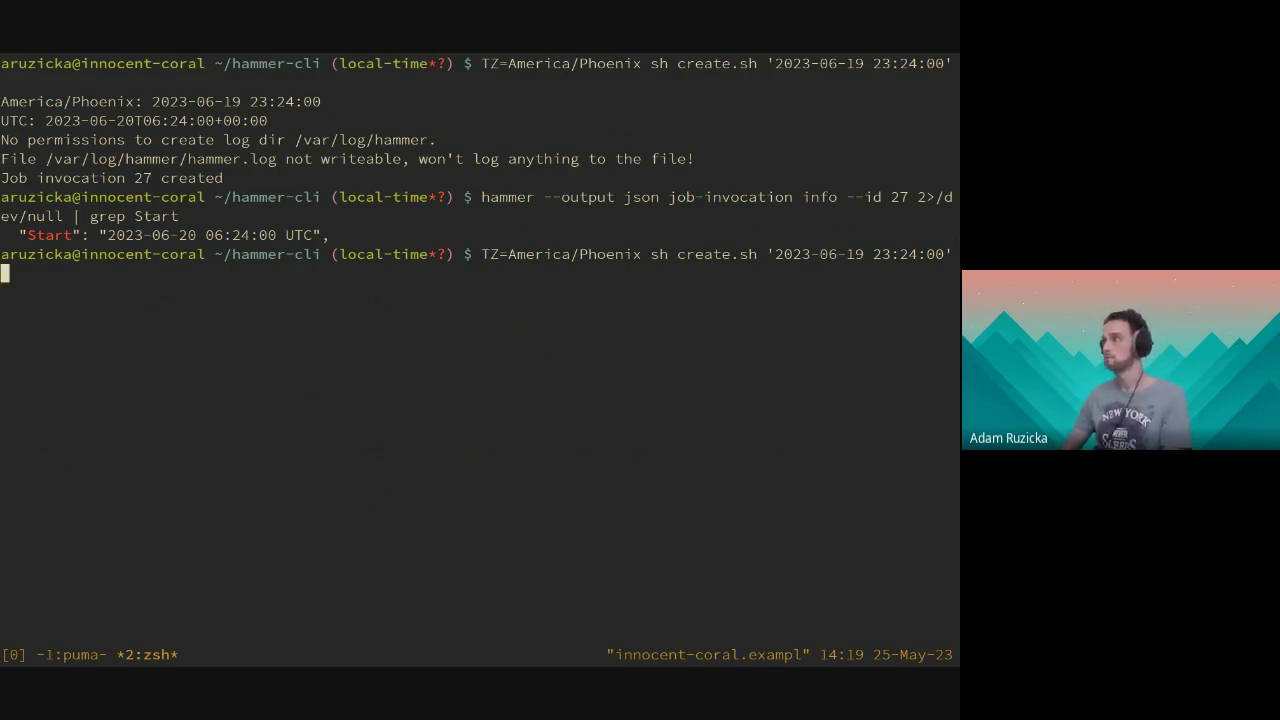
key(Left)
key(Left)
key(Right)
key(Right)
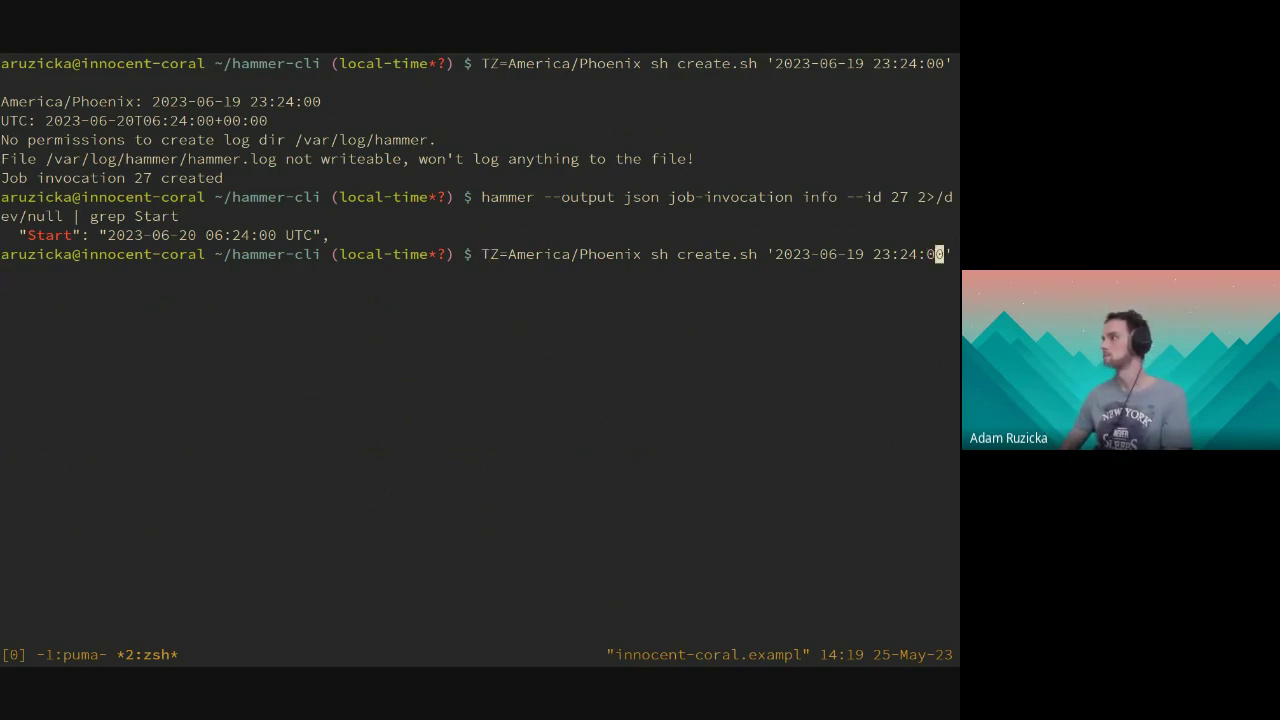
key(BackSpace)
text(UTC)
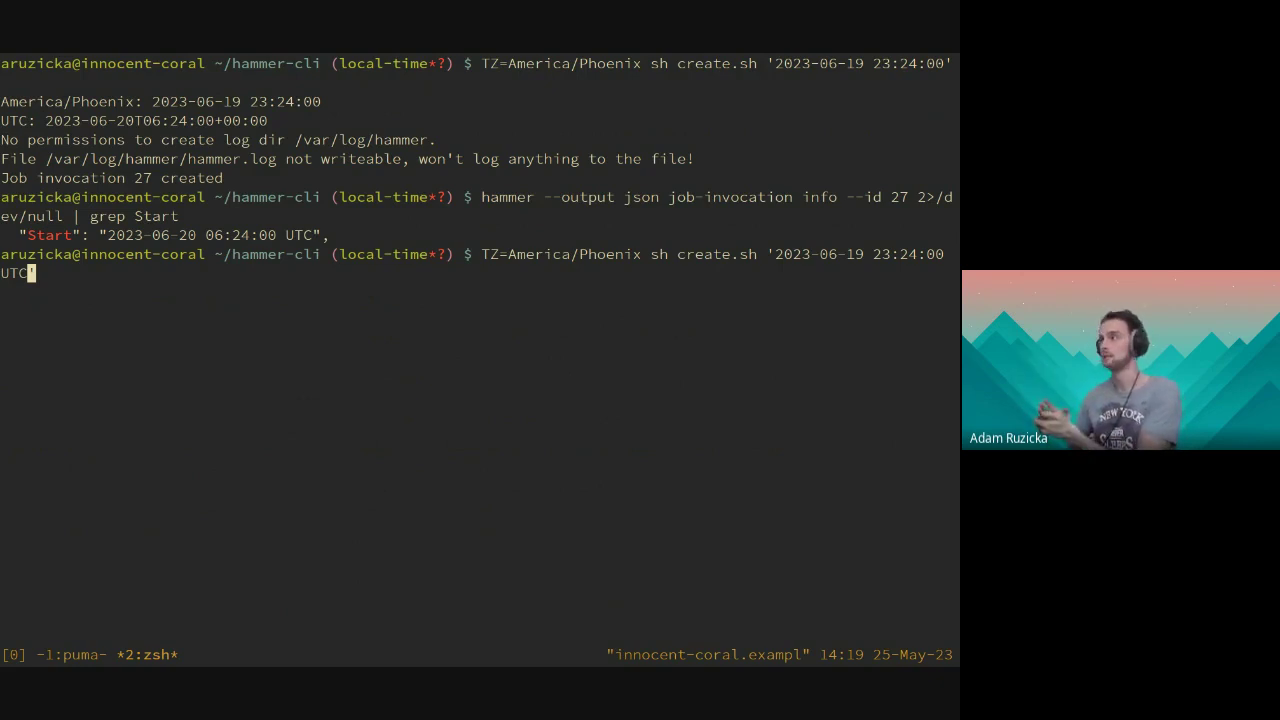
key(ctrl+a)
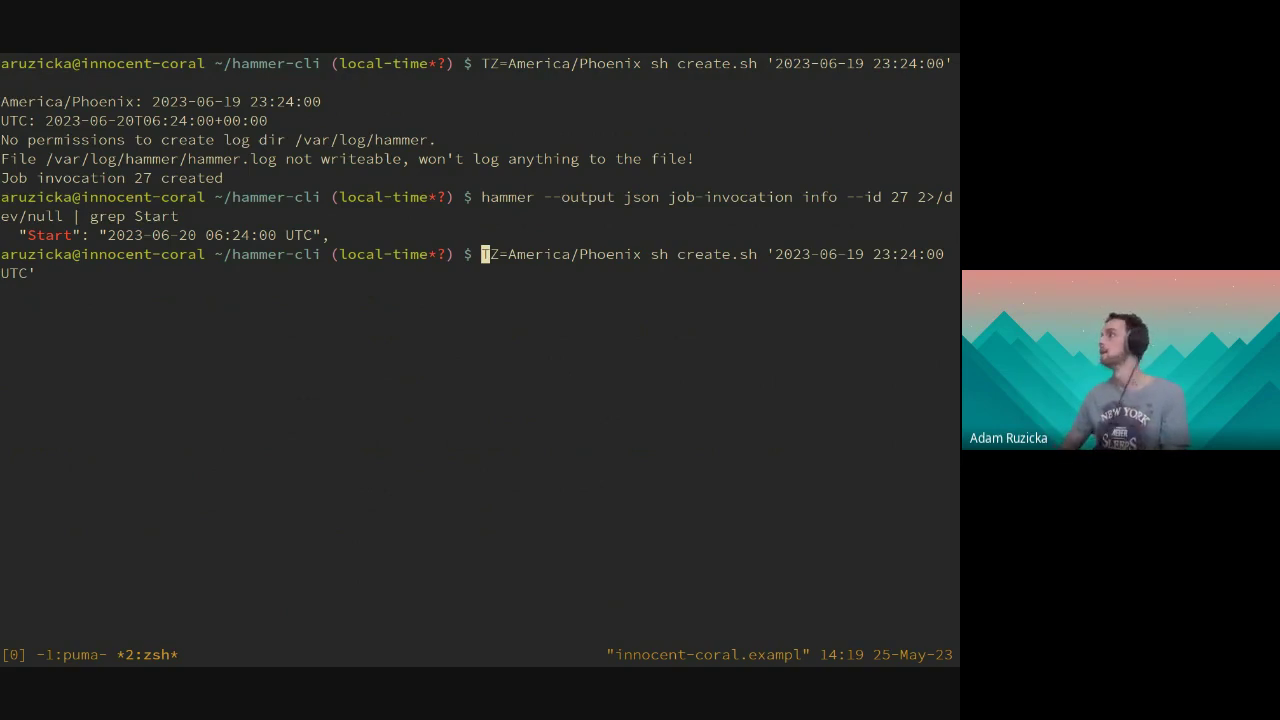
key(ctrl+e)
key(Return)
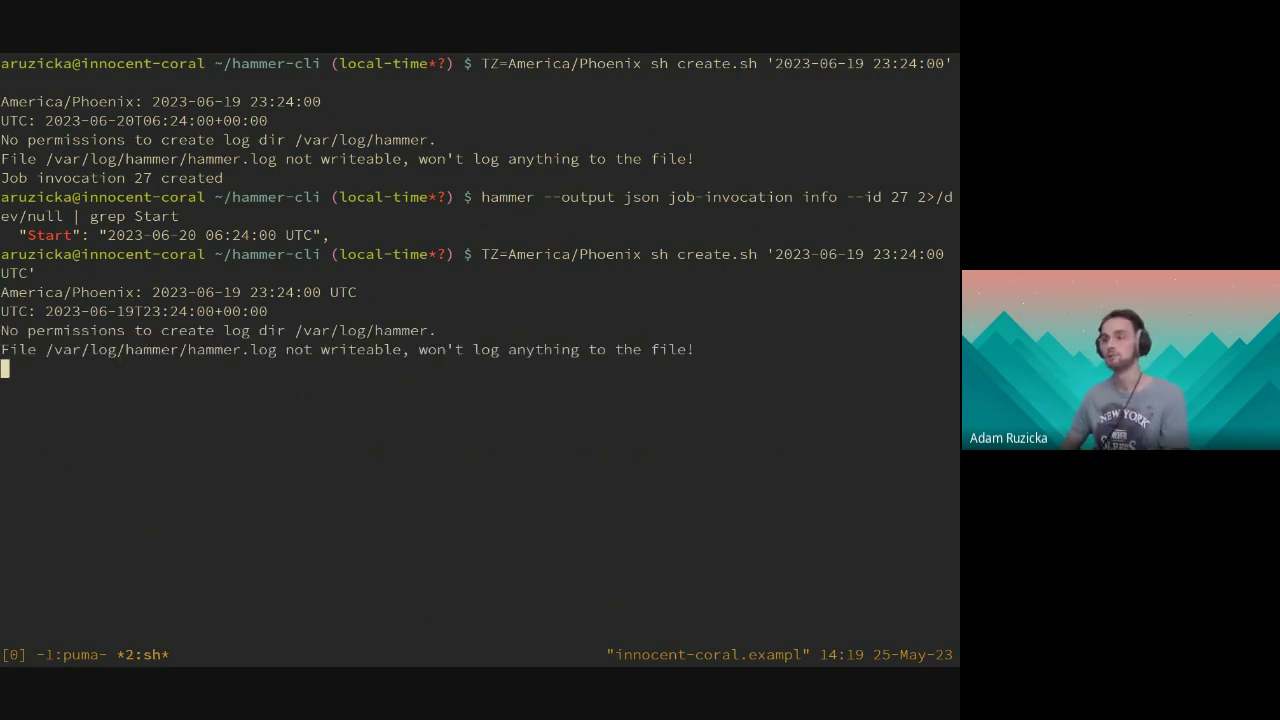
- Query the start time of job invocation 28 by reusing the hammer job-invocation info command filtered for Start
key(Up)
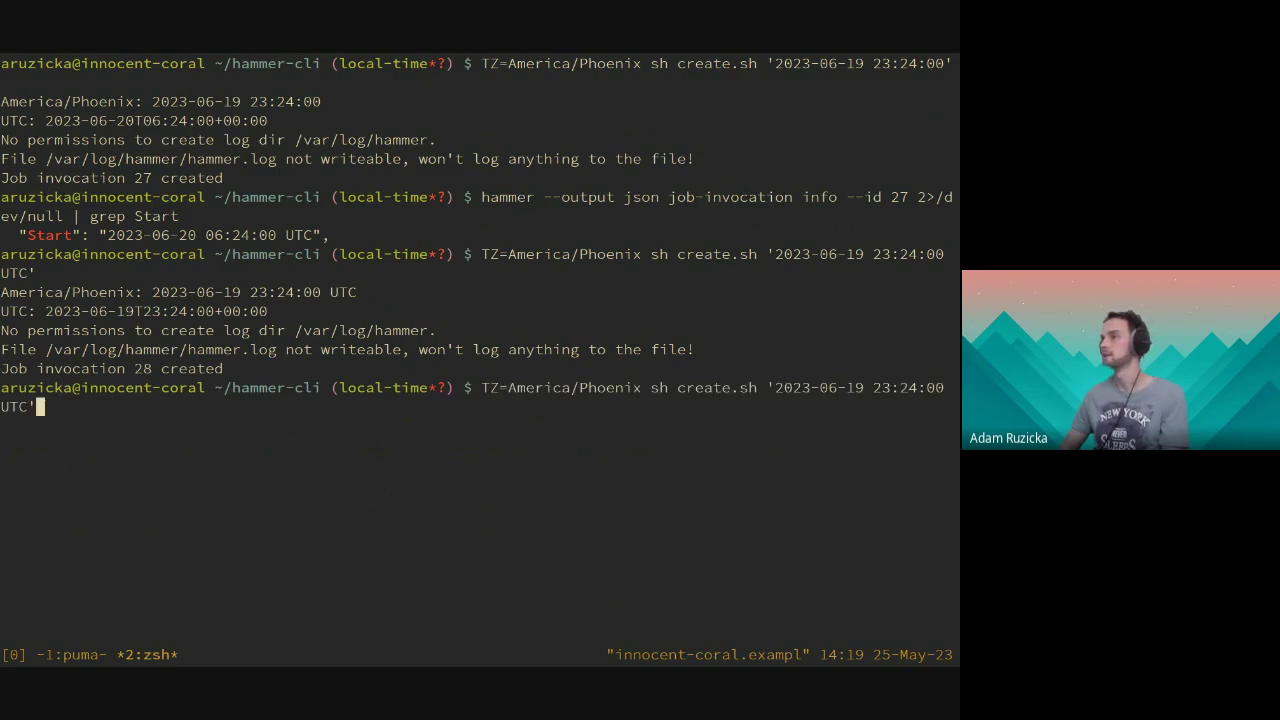
key(Up)
key(Left)
key(Left)
key(Left)
key(Left)
key(Left)
key(Left)
key(Left)
key(Left)
key(Left)
key(Left)
key(Left)
key(Left)
key(Left)
key(Left)
key(Left)
key(Left)
key(Left)
key(Left)
key(Left)
key(Left)
key(BackSpace)
key(BackSpace)
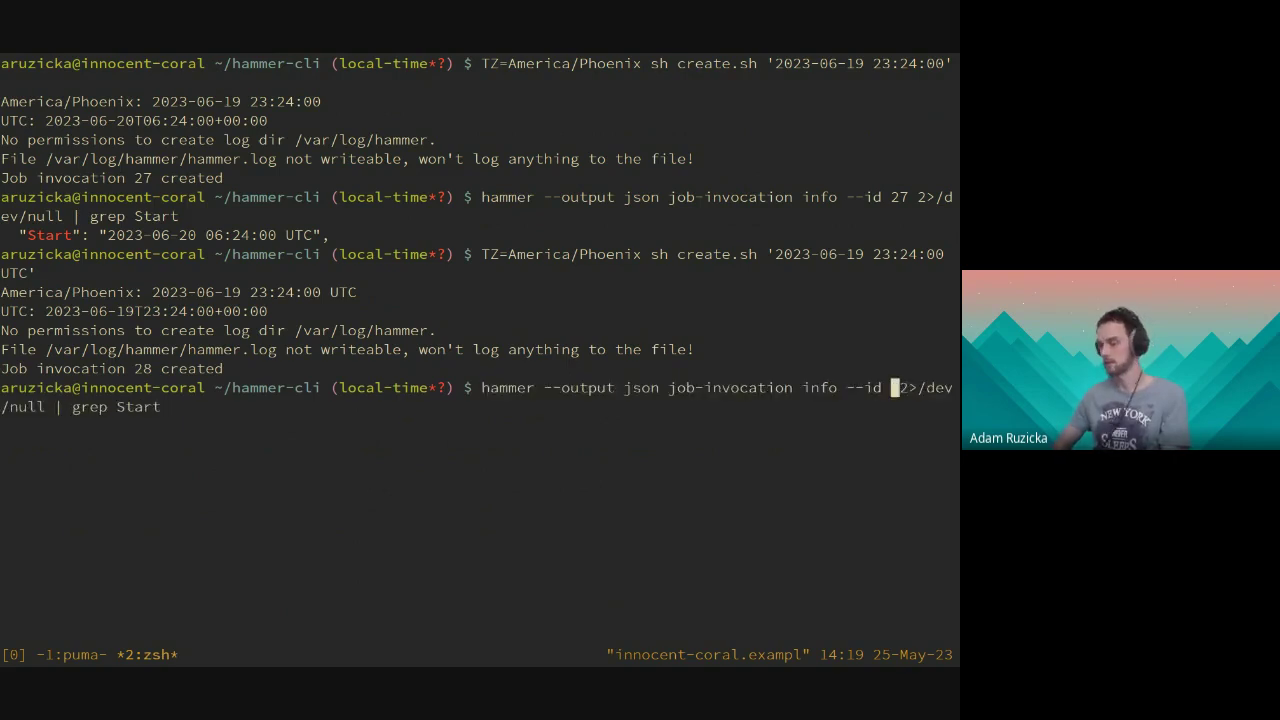
text(28)
key(Return)
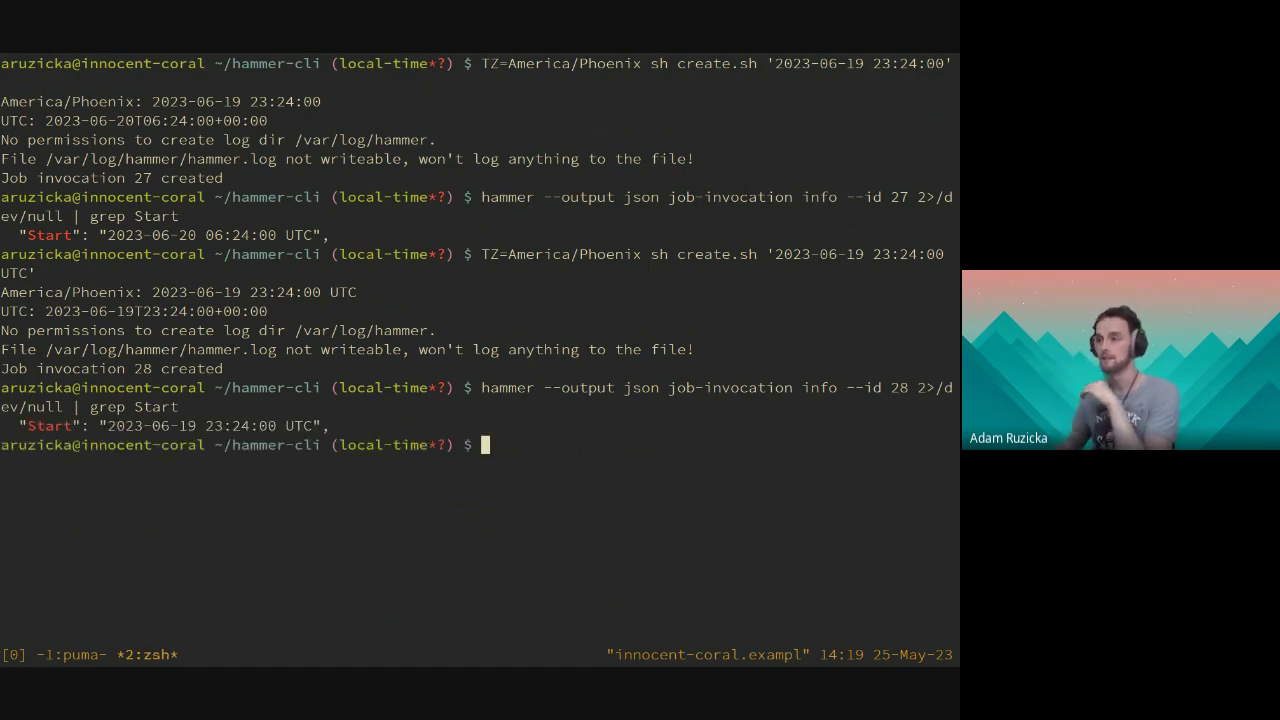
key(Up)
key(Up)
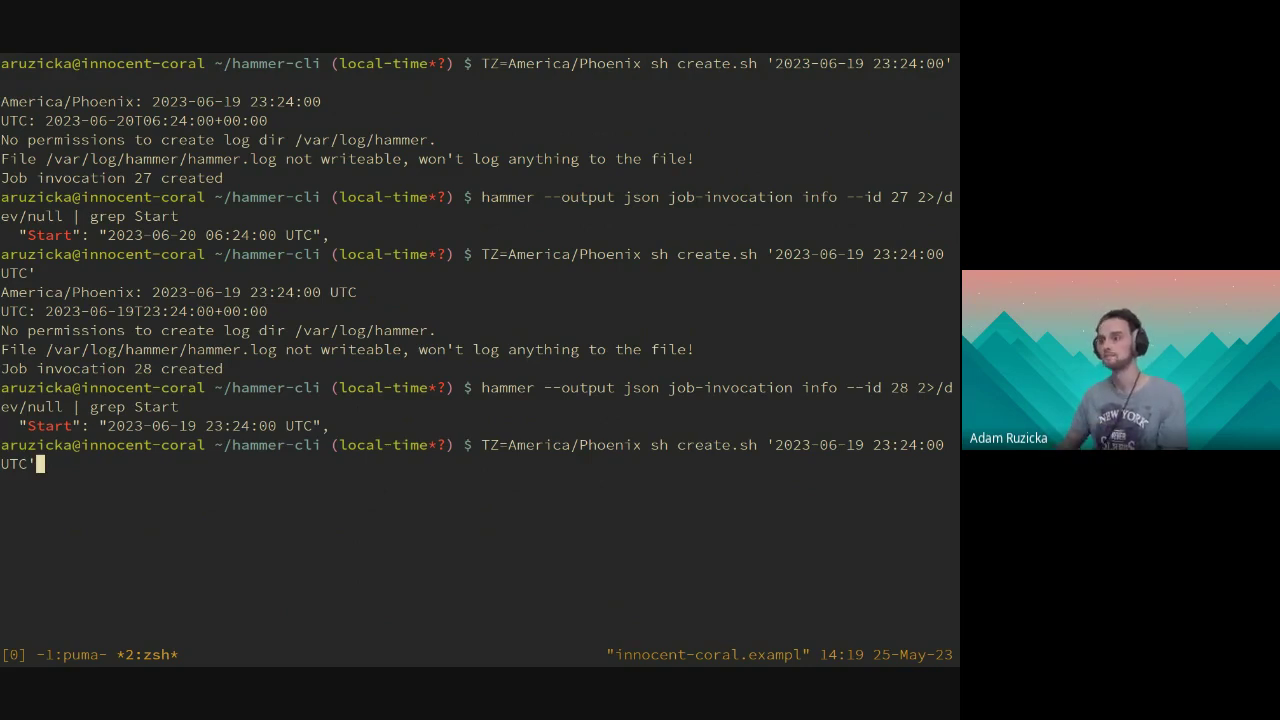
key(Left)
key(Left)
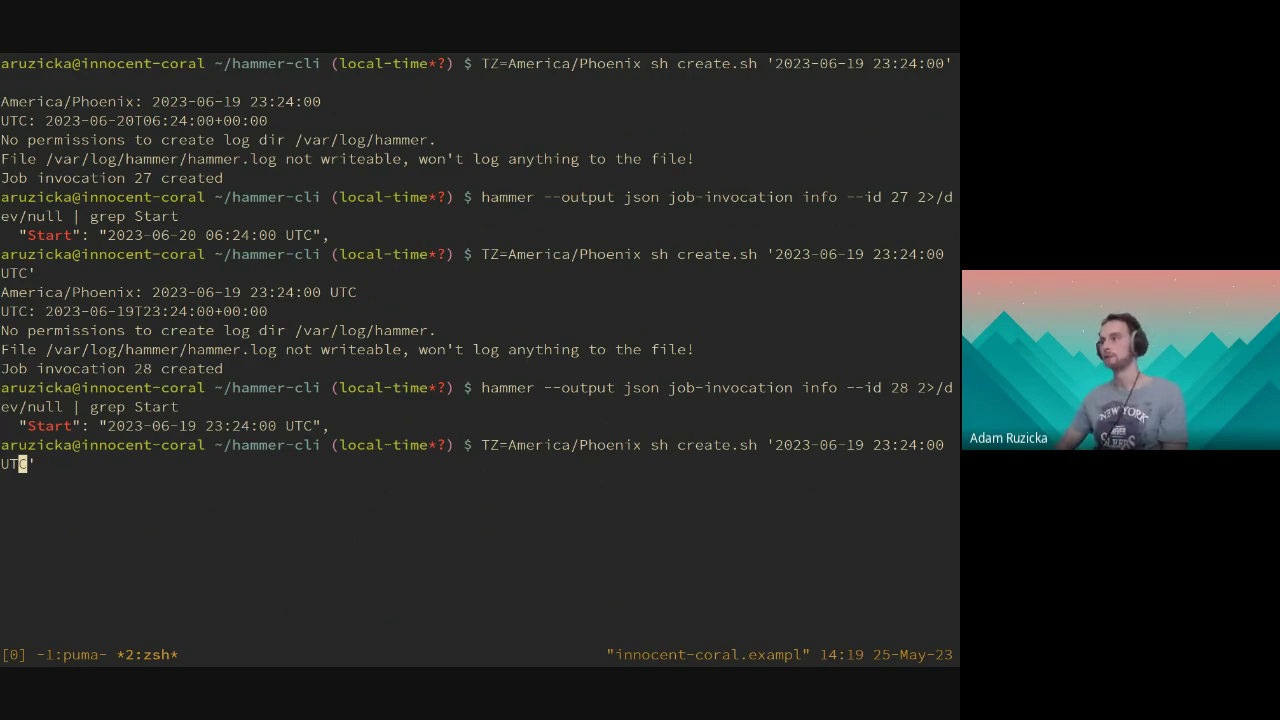
key(ctrl+a)
key(ctrl+k)
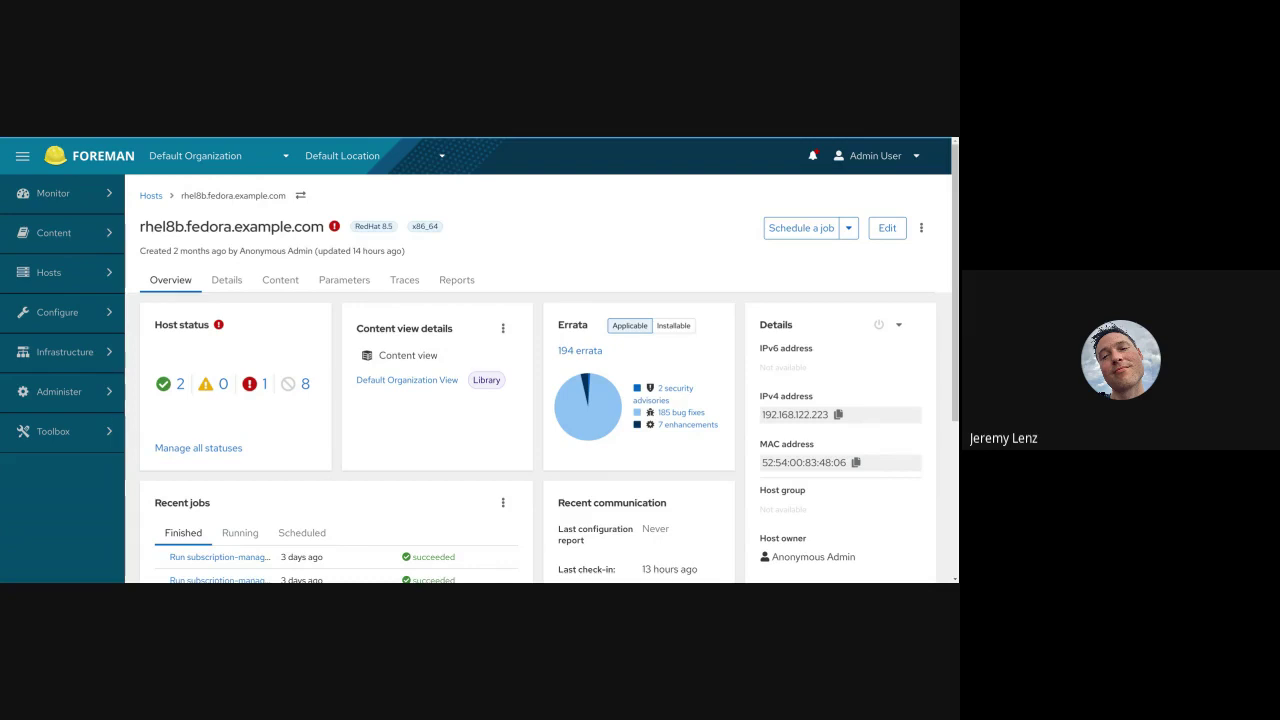
- In Foreman, open the repository sets of host rhel8b.fedora.example.com and filter them by repository type, first Red Hat and finally Custom
click(281, 280)
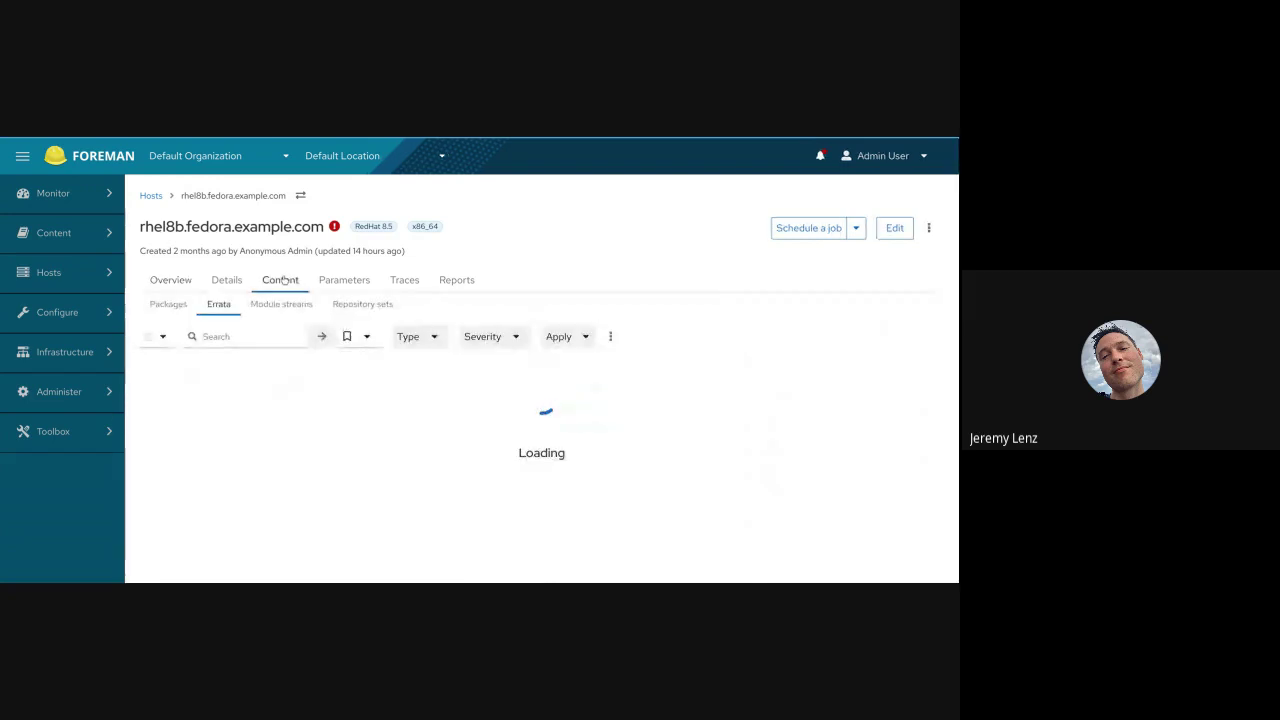
click(360, 306)
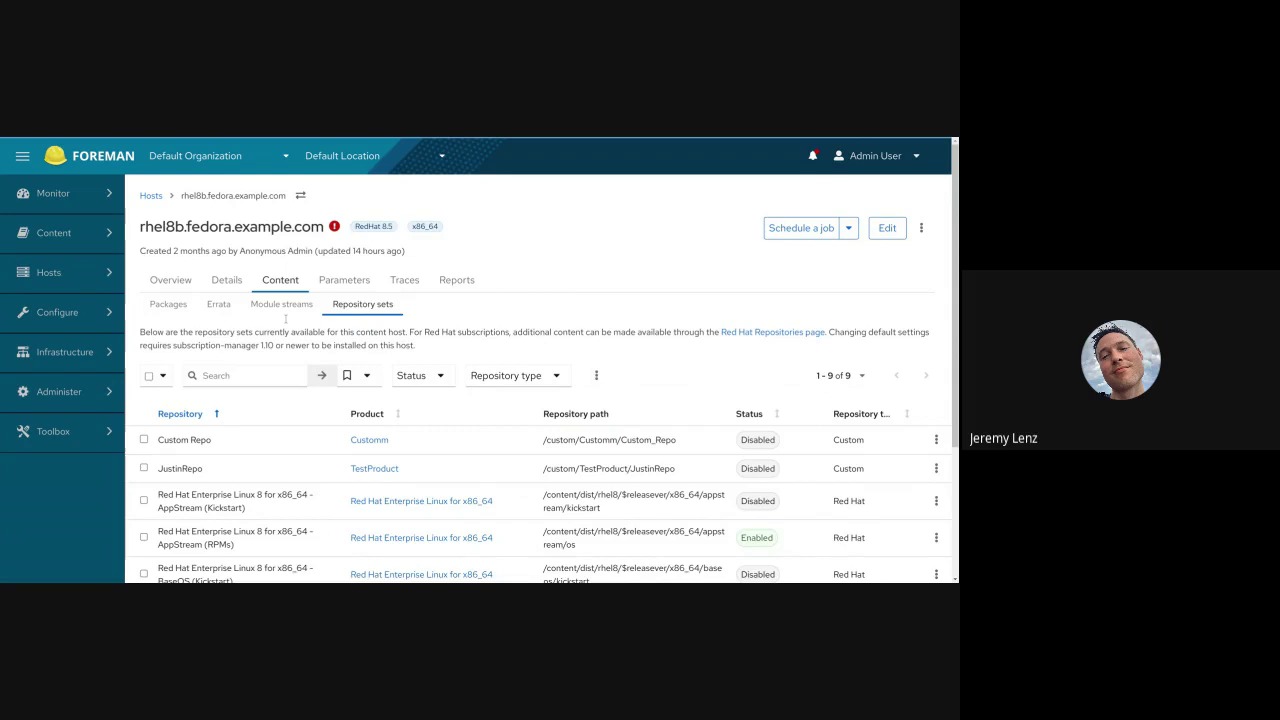
click(557, 376)
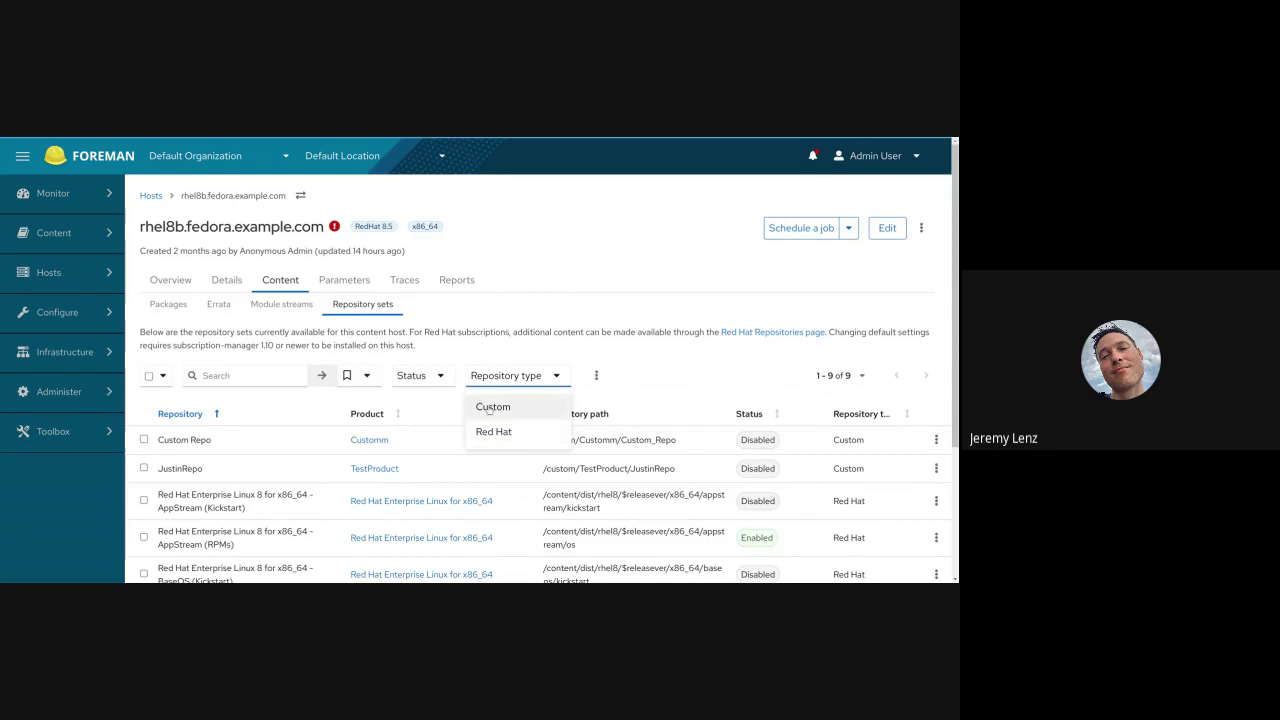
click(490, 431)
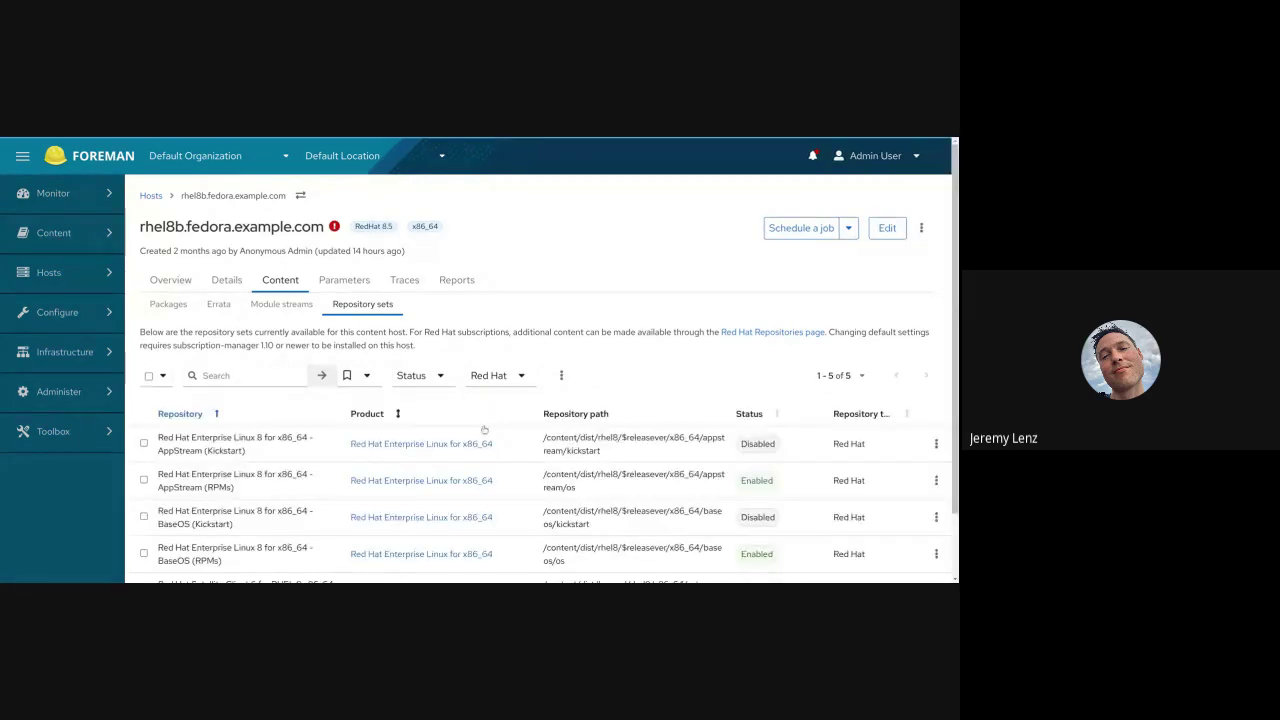
scroll(485, 428, down, 2)
click(497, 304)
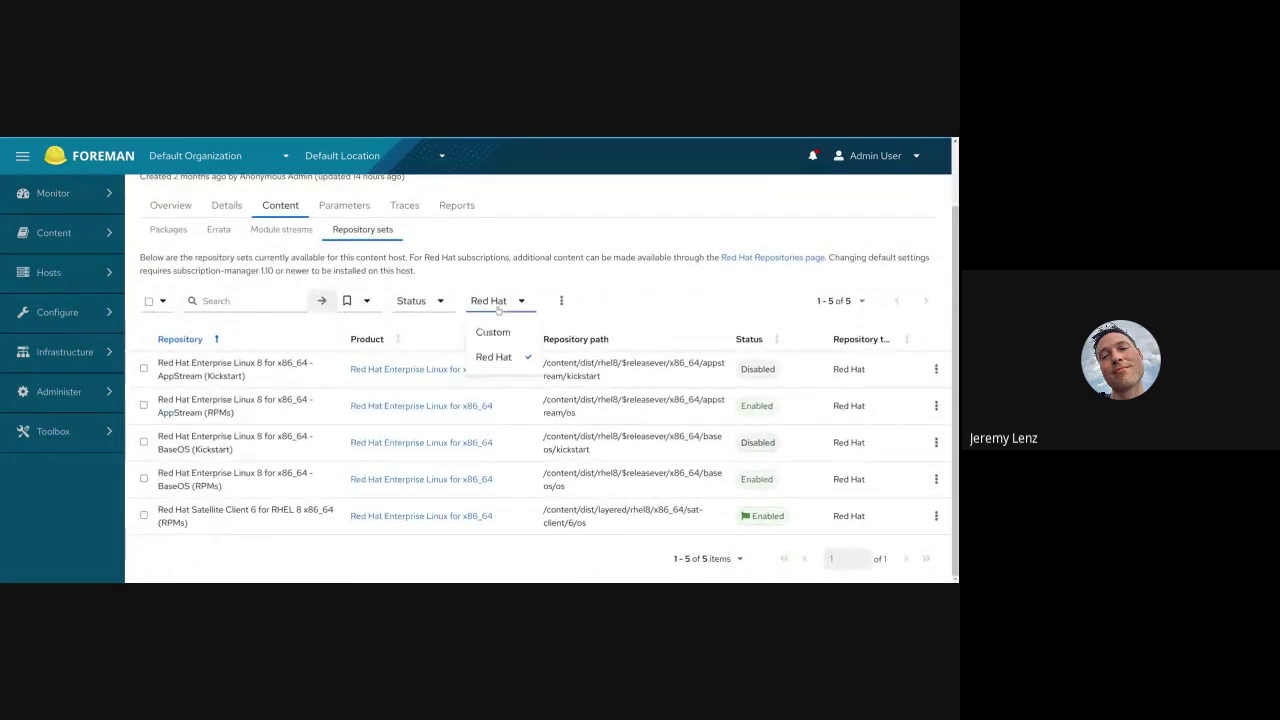
click(499, 337)
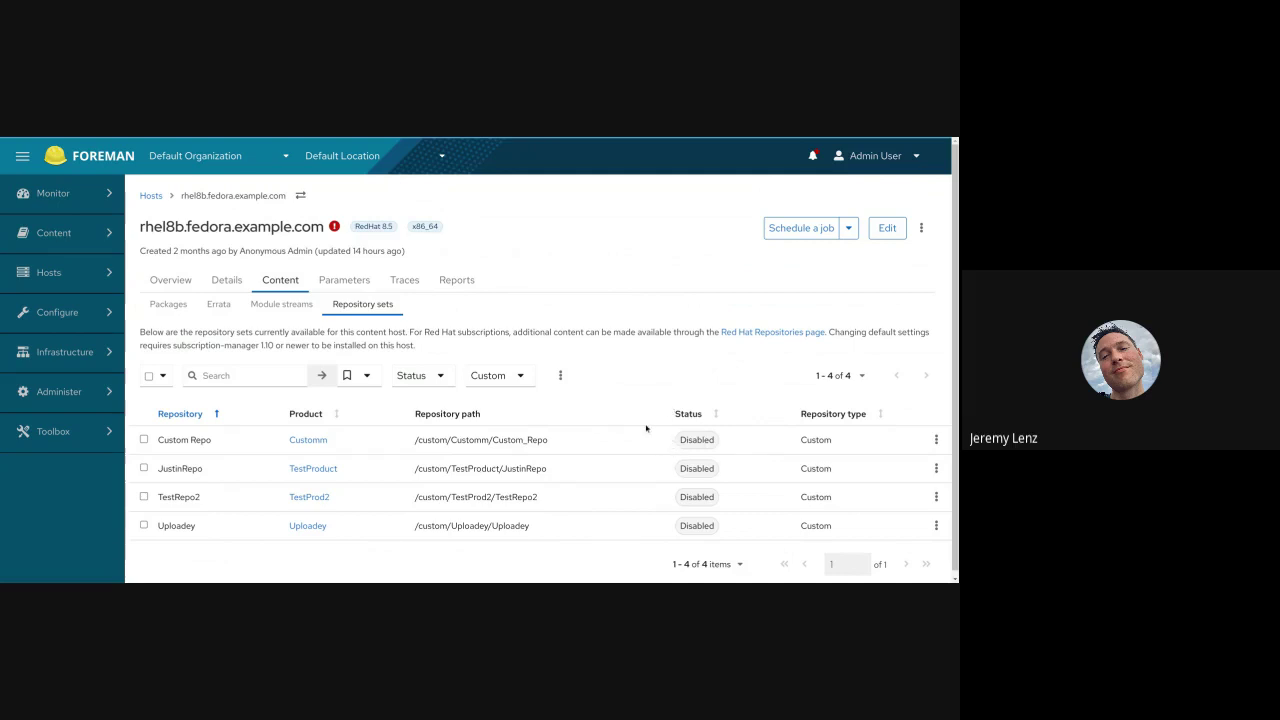
- Select all custom repository sets of the host and override them to enabled
click(148, 376)
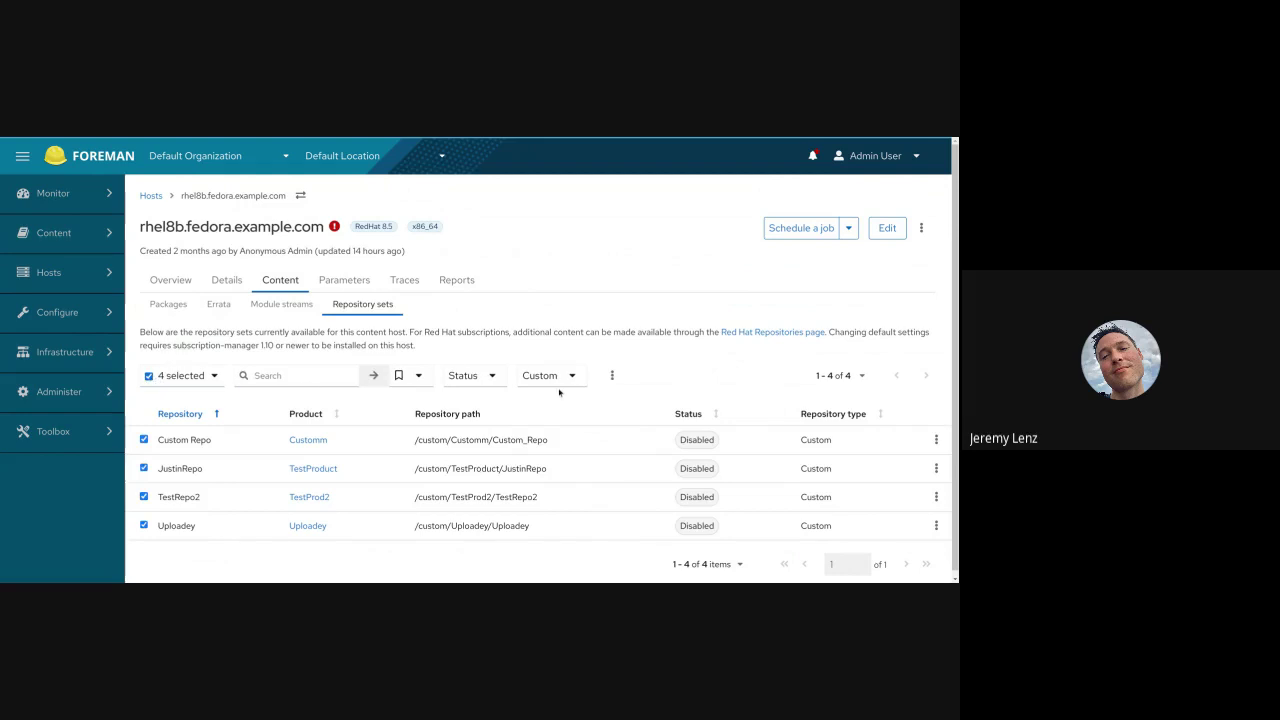
click(612, 376)
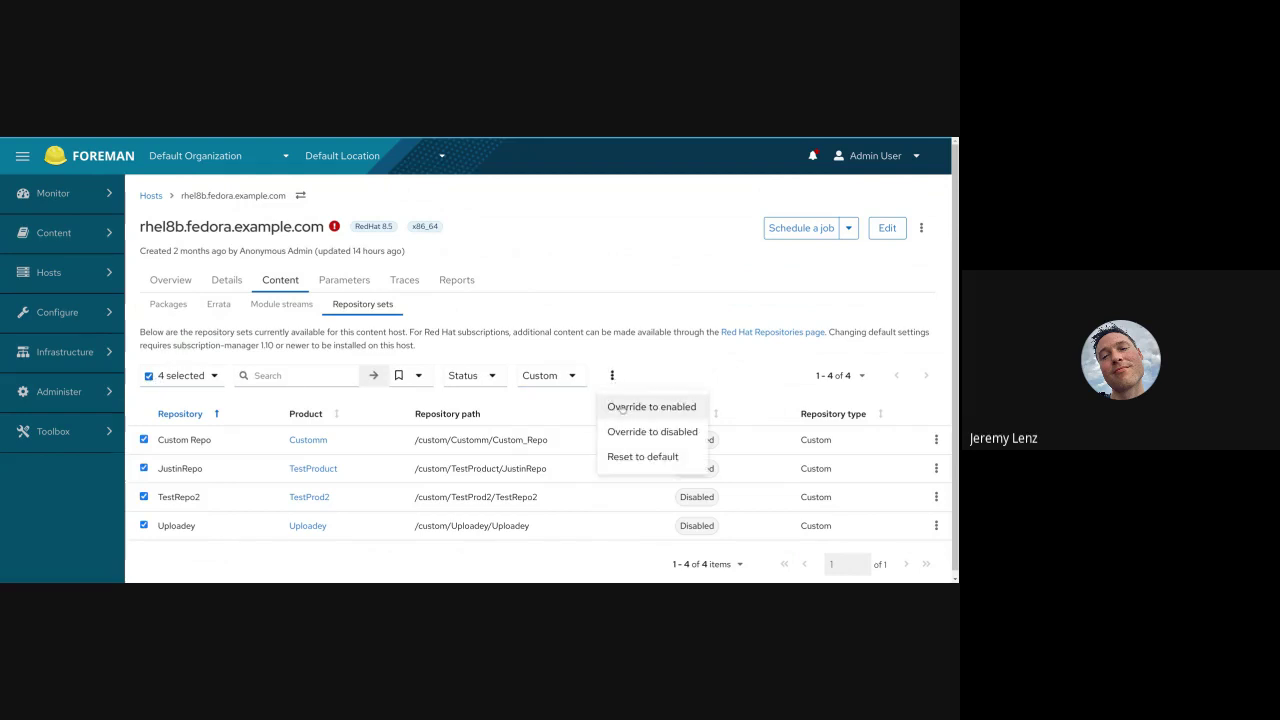
click(622, 407)
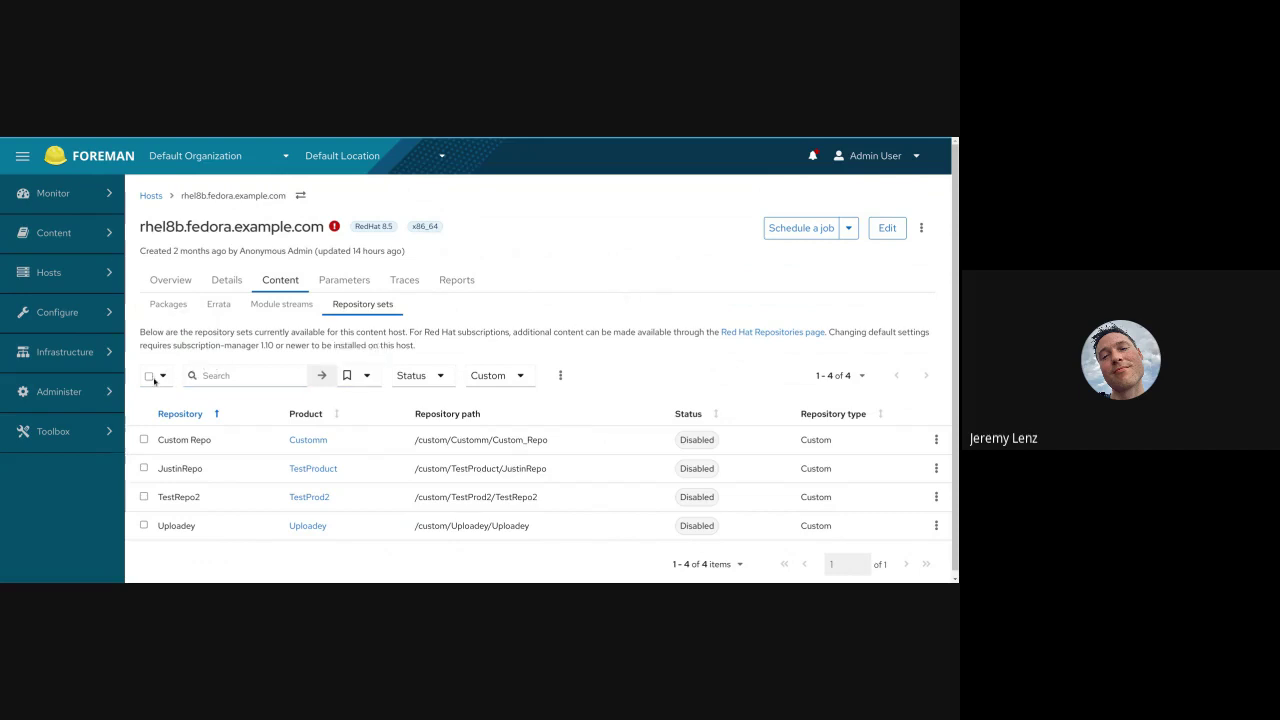
click(149, 377)
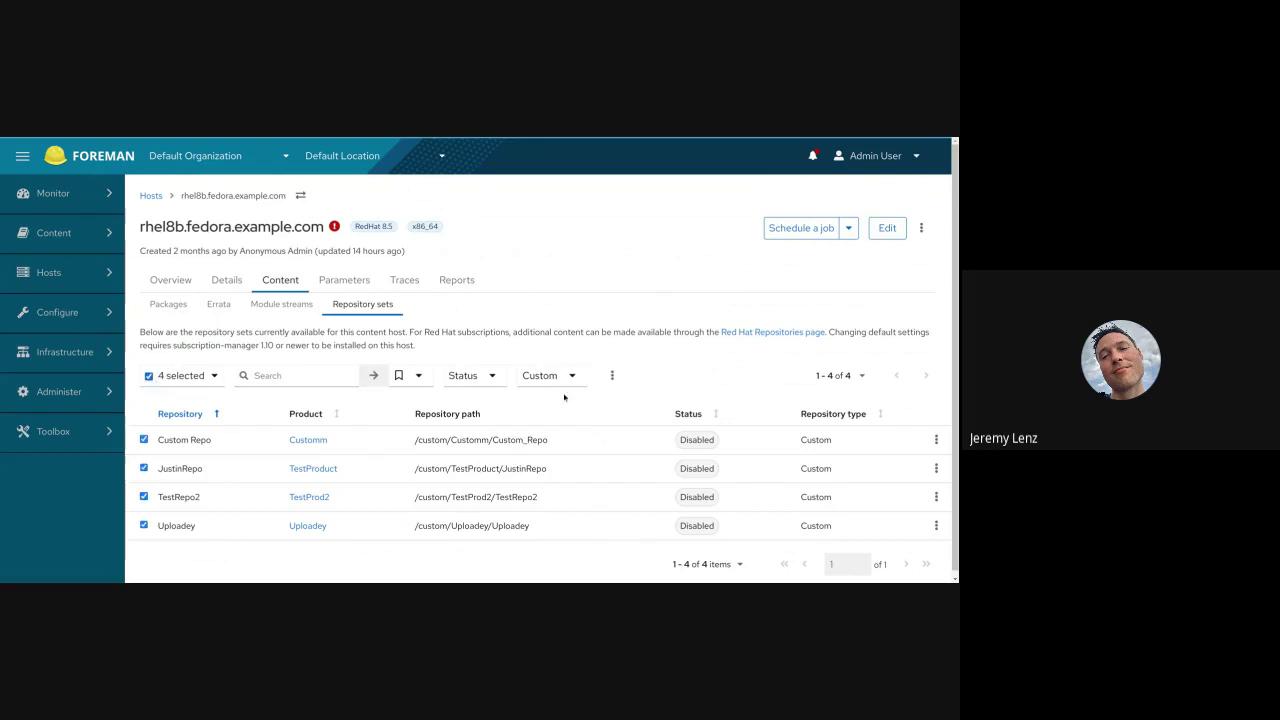
click(150, 376)
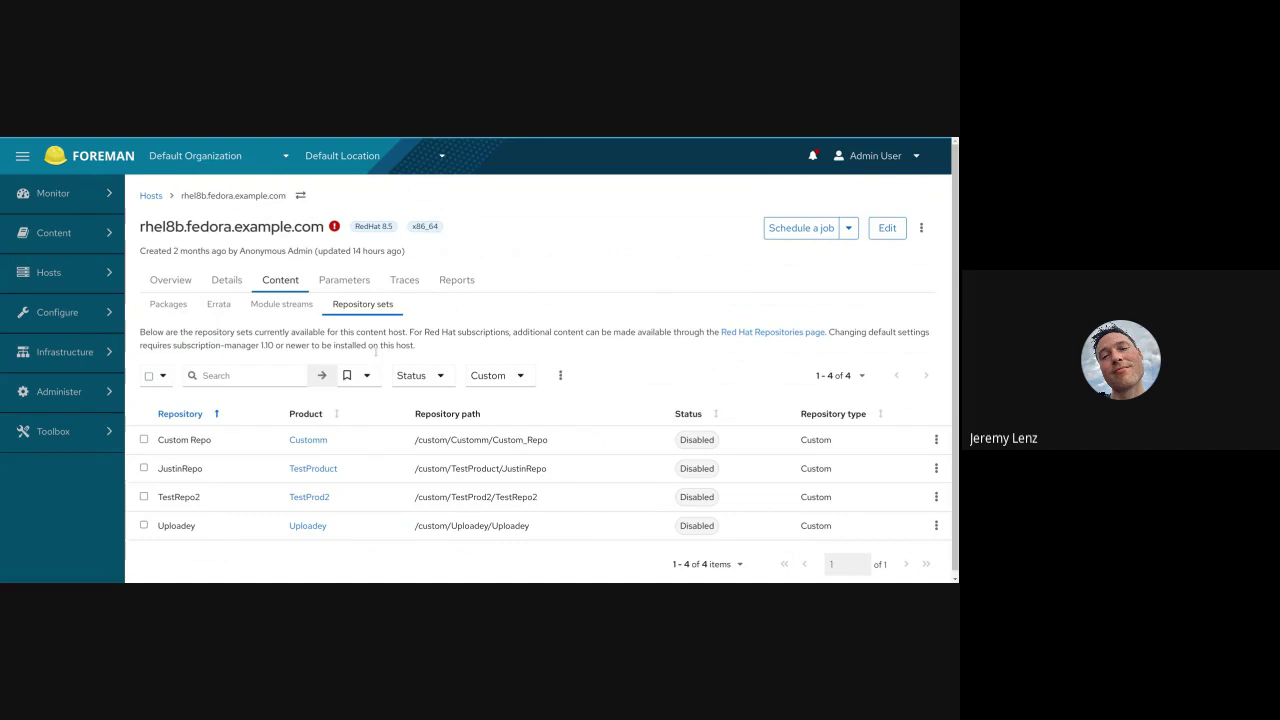
click(149, 375)
- Override all of the host's custom repository sets to disabled
click(612, 375)
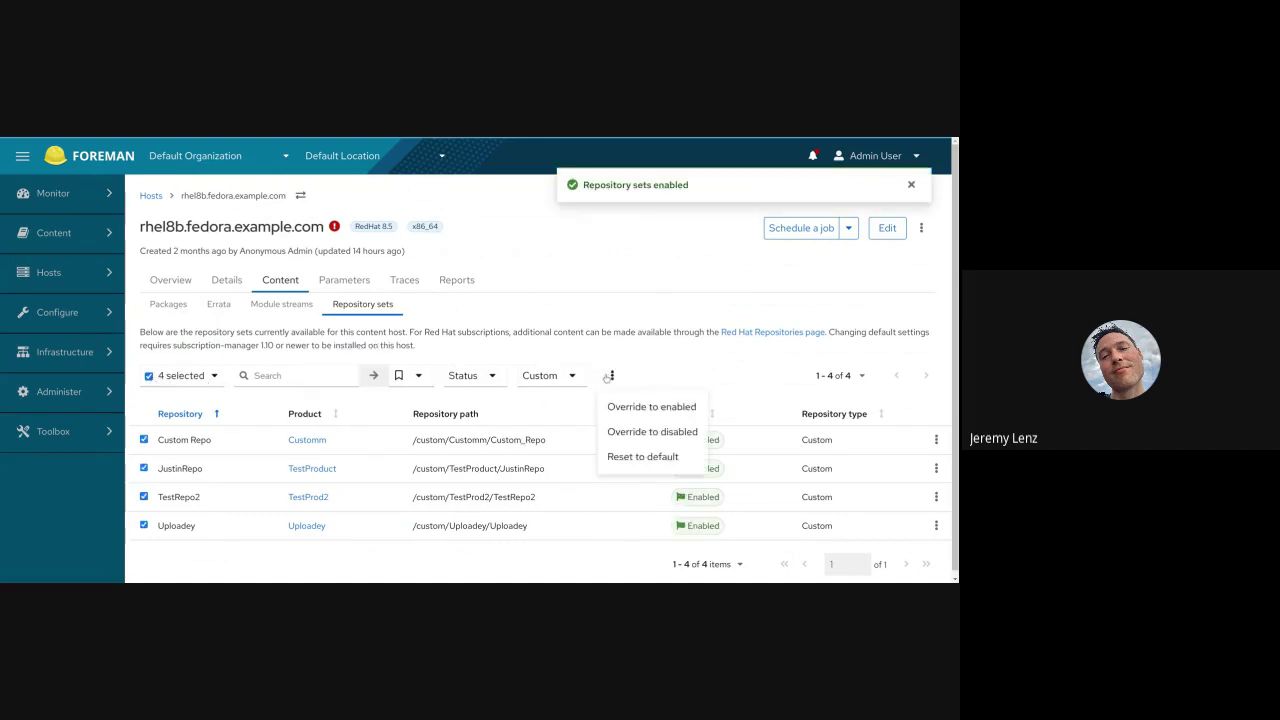
click(616, 336)
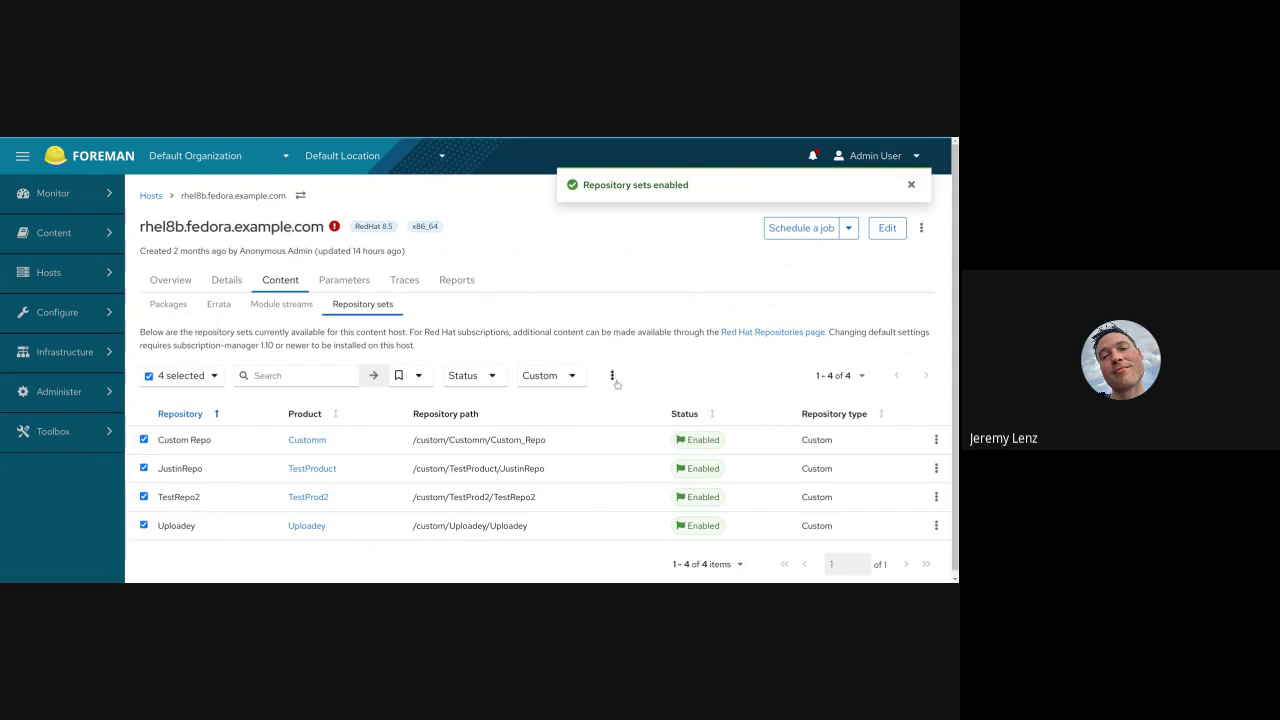
click(612, 375)
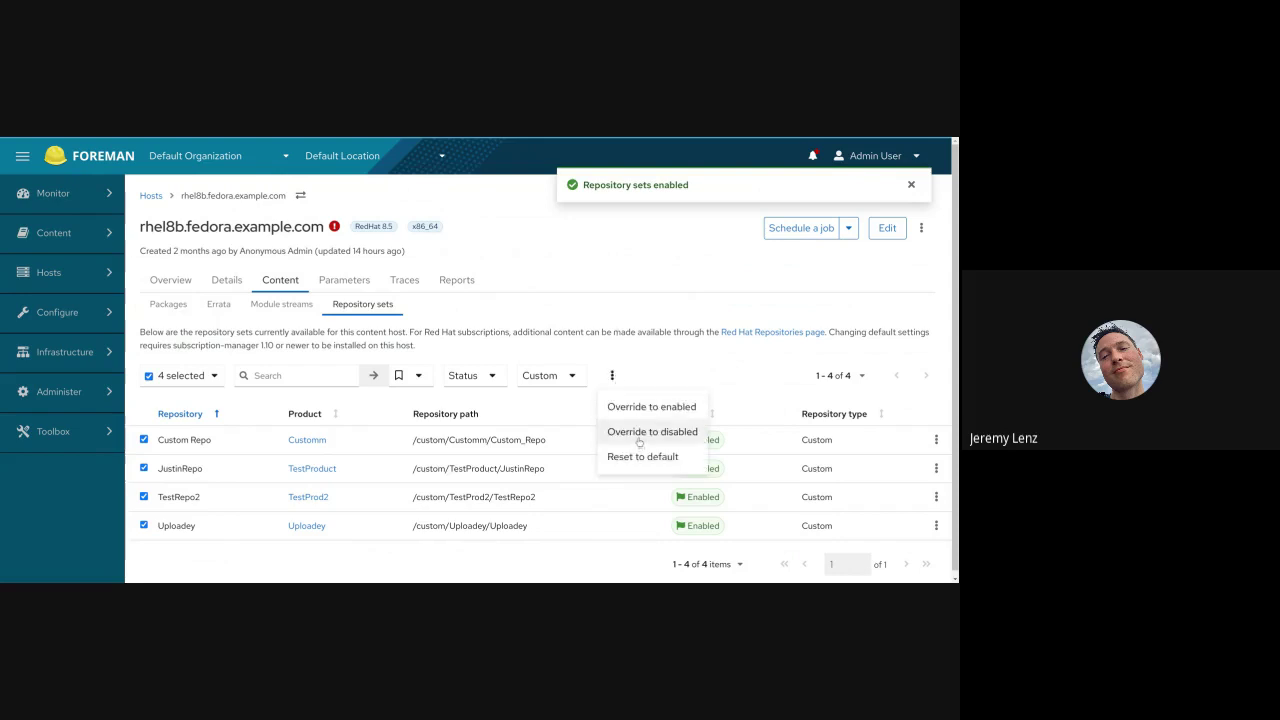
click(639, 441)
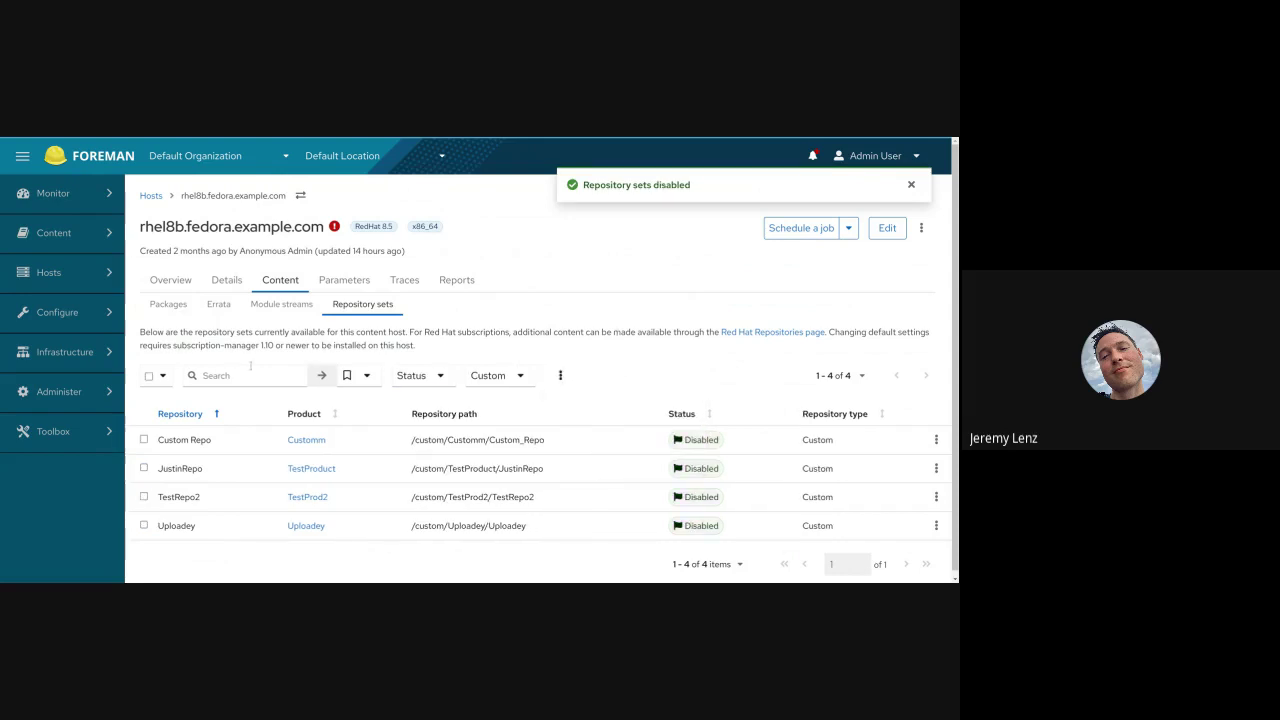
- Select all of the host's custom repository sets again and reset them to default
click(149, 376)
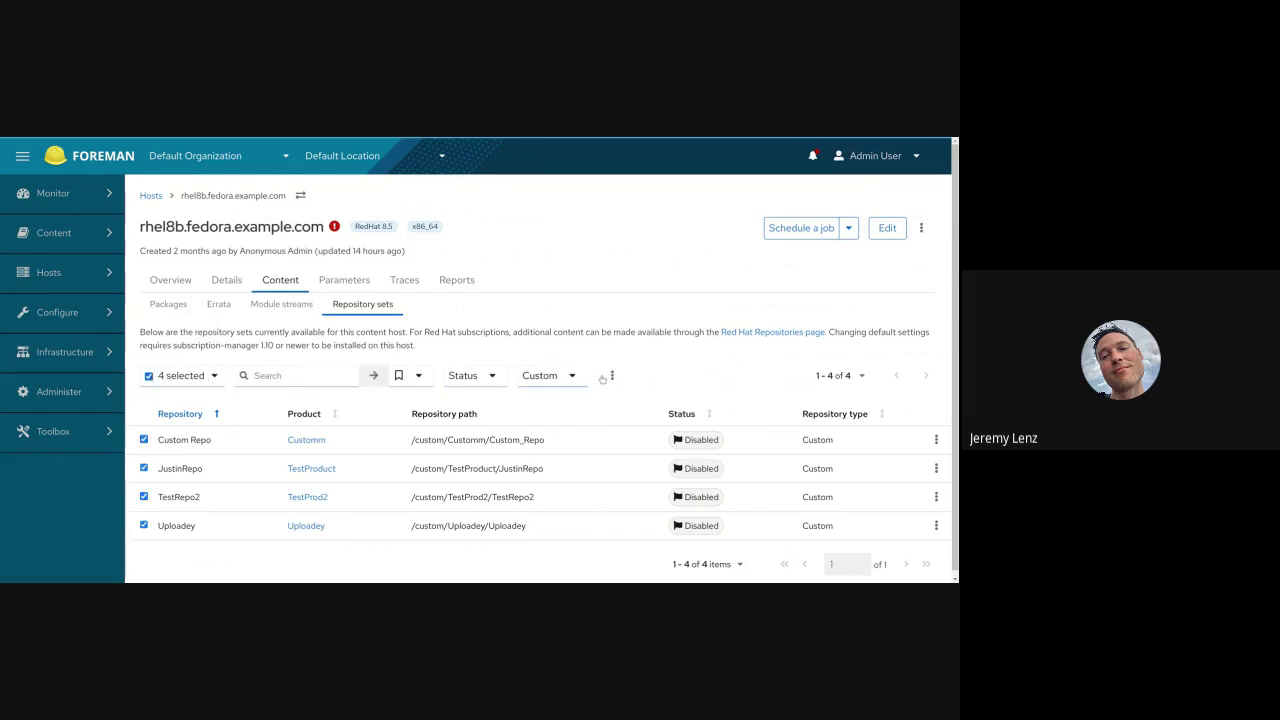
click(612, 375)
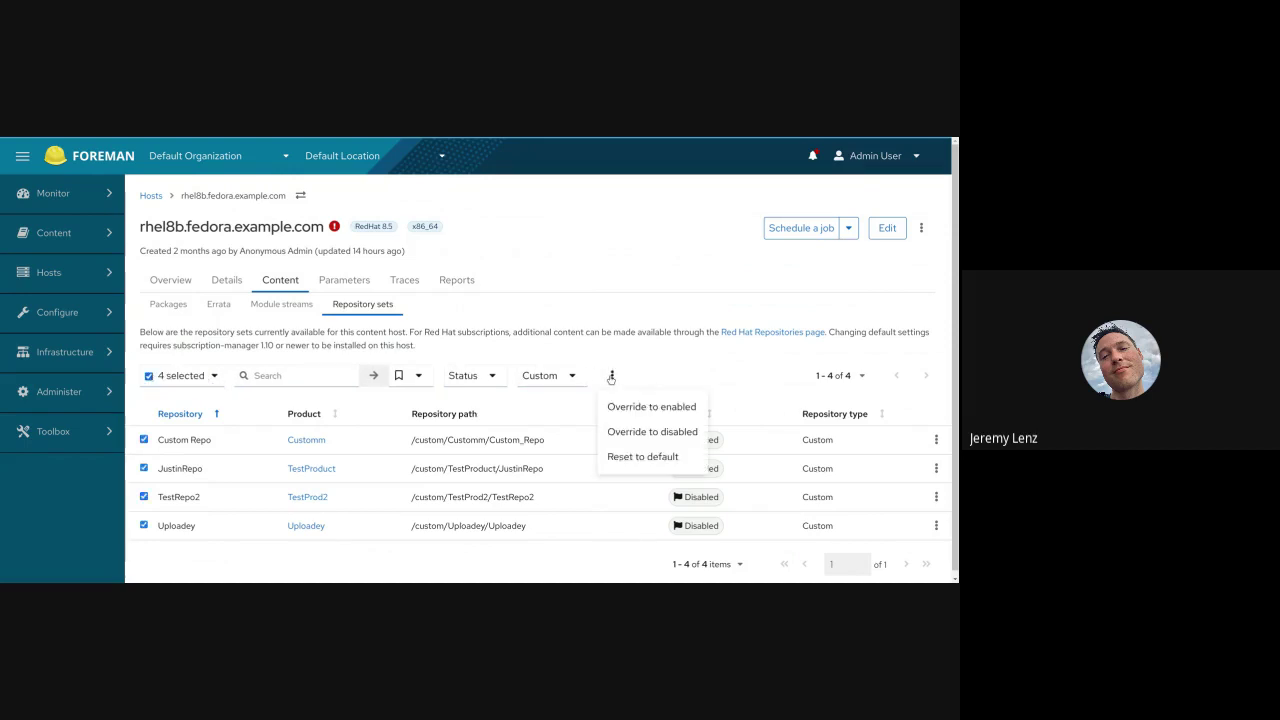
click(642, 457)
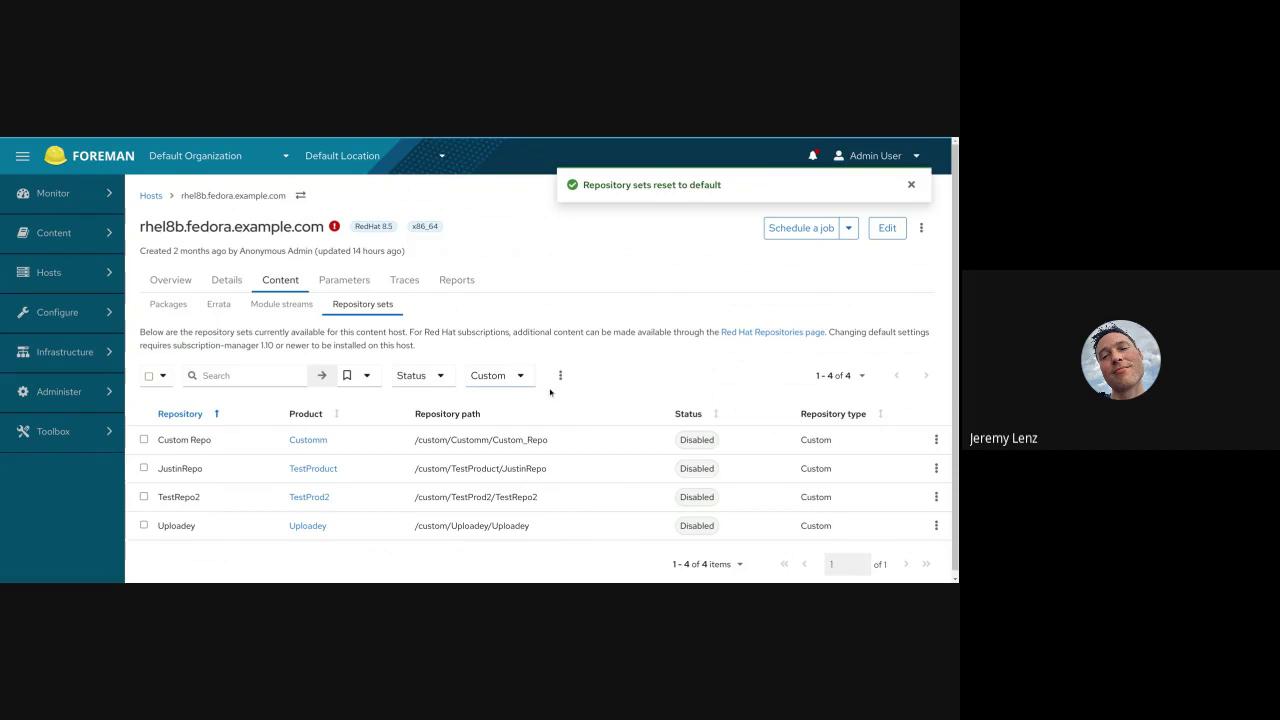
- Clear the Custom repository type filter and review the status and type of every repository set on the host
click(518, 382)
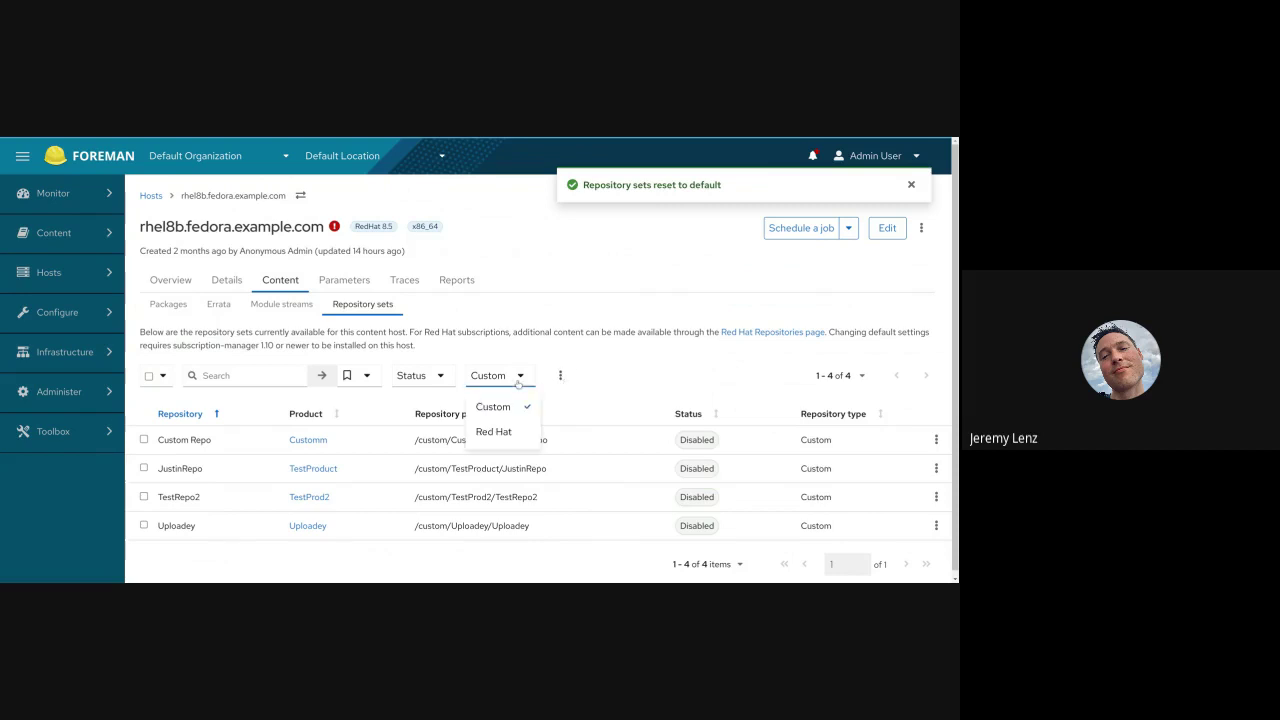
click(496, 412)
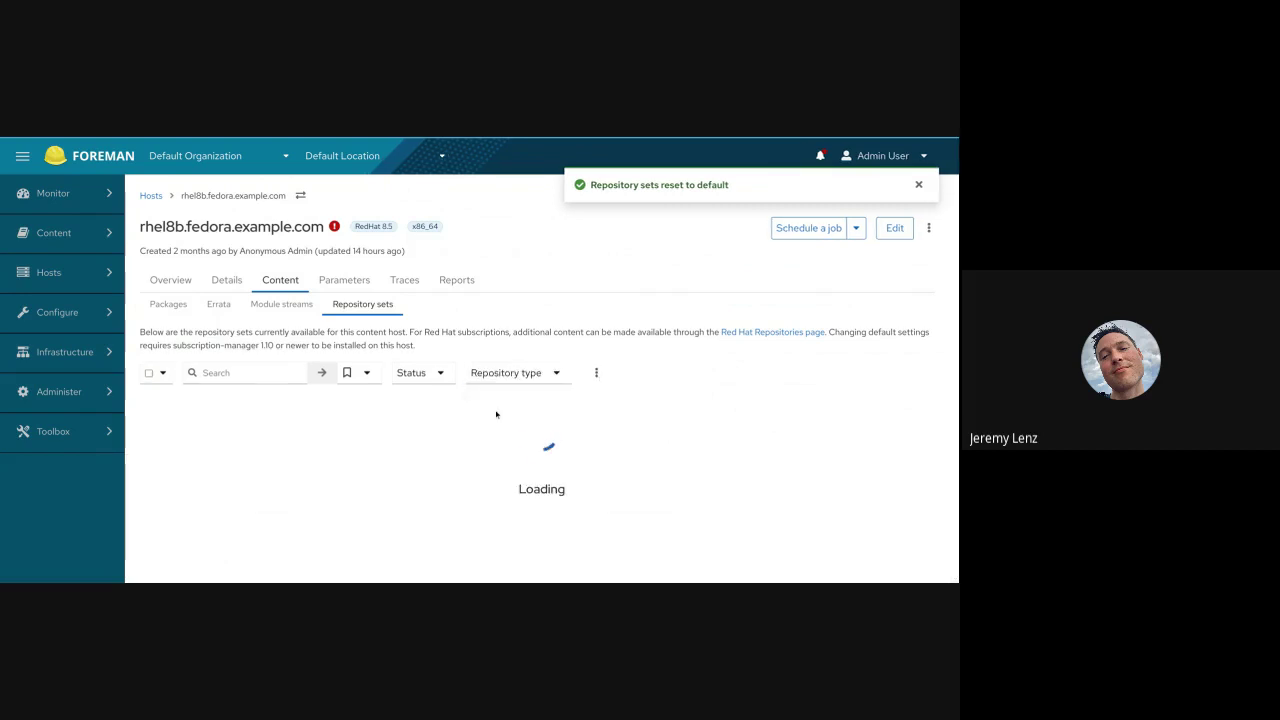
scroll(428, 466, down, 3)
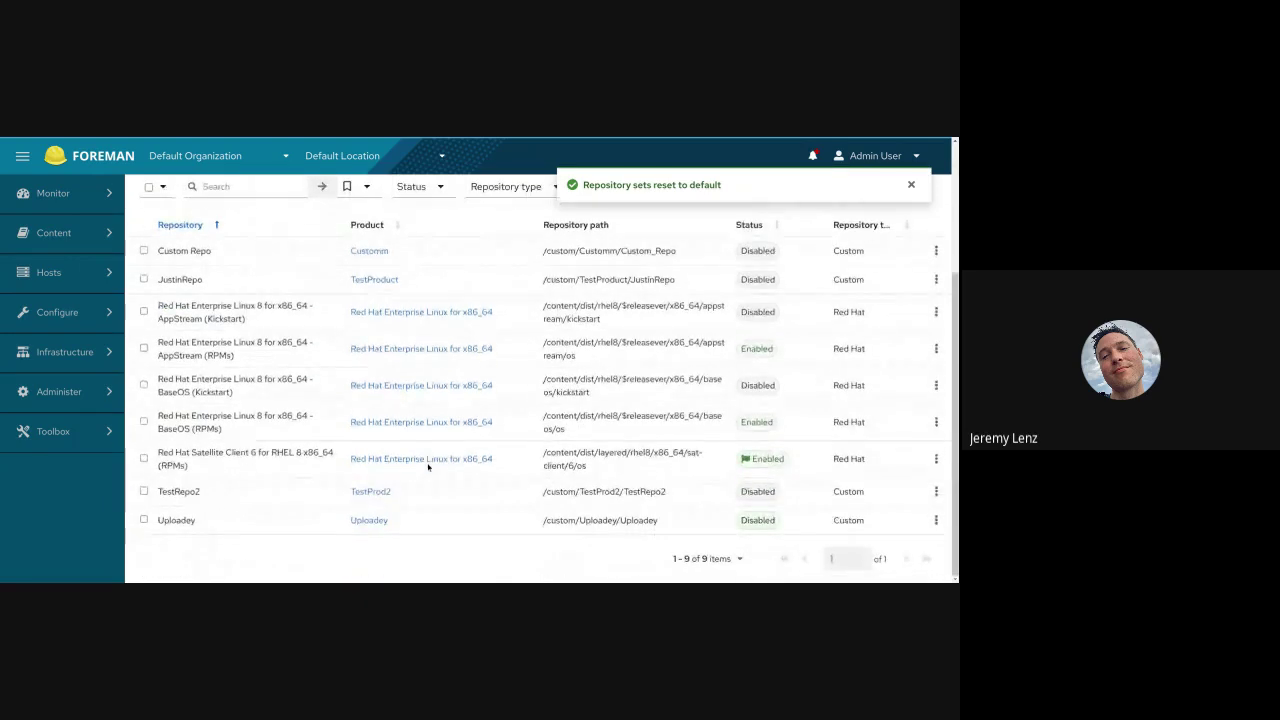
scroll(428, 466, up, 3)
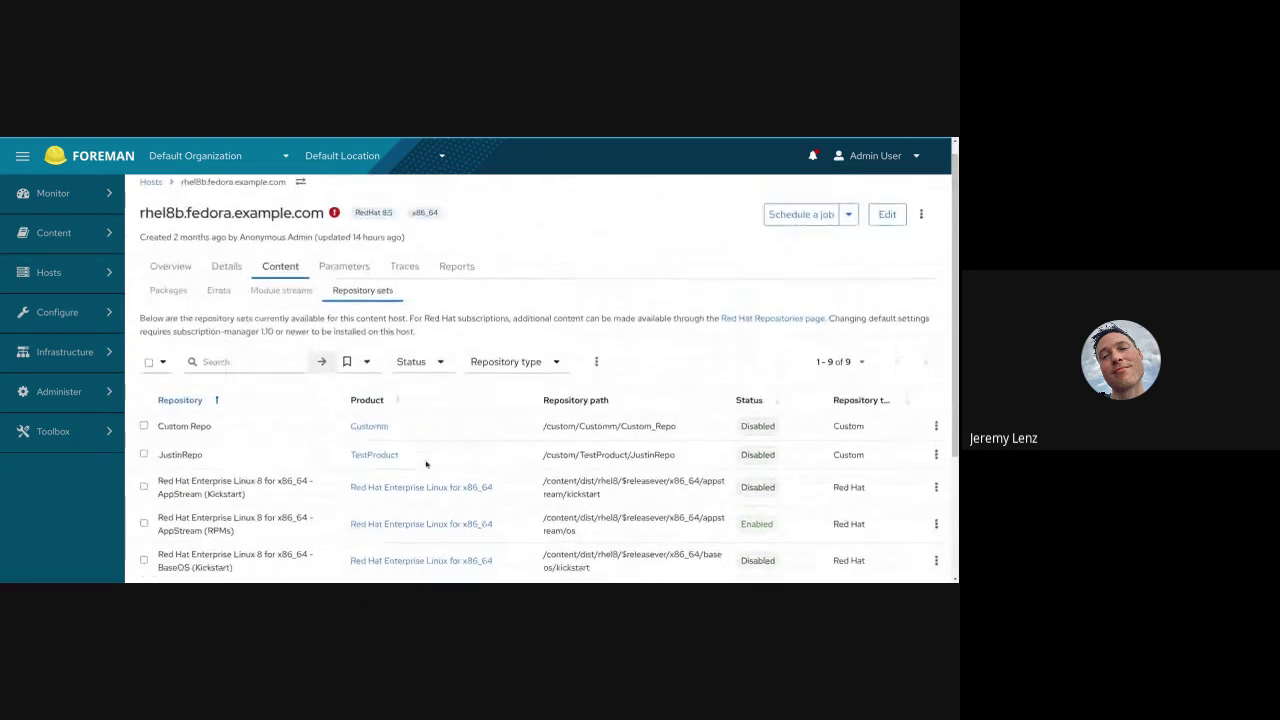
scroll(426, 463, down, 3)
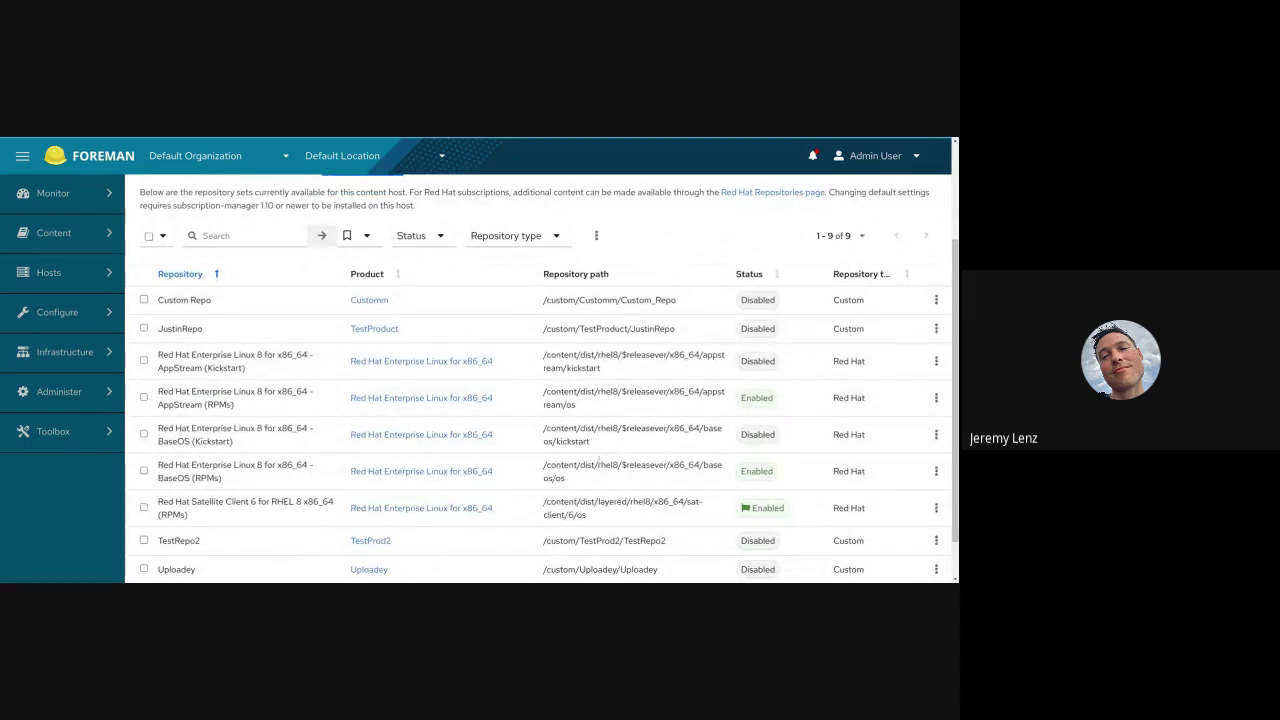
scroll(598, 460, down, 1)
scroll(598, 460, up, 2)
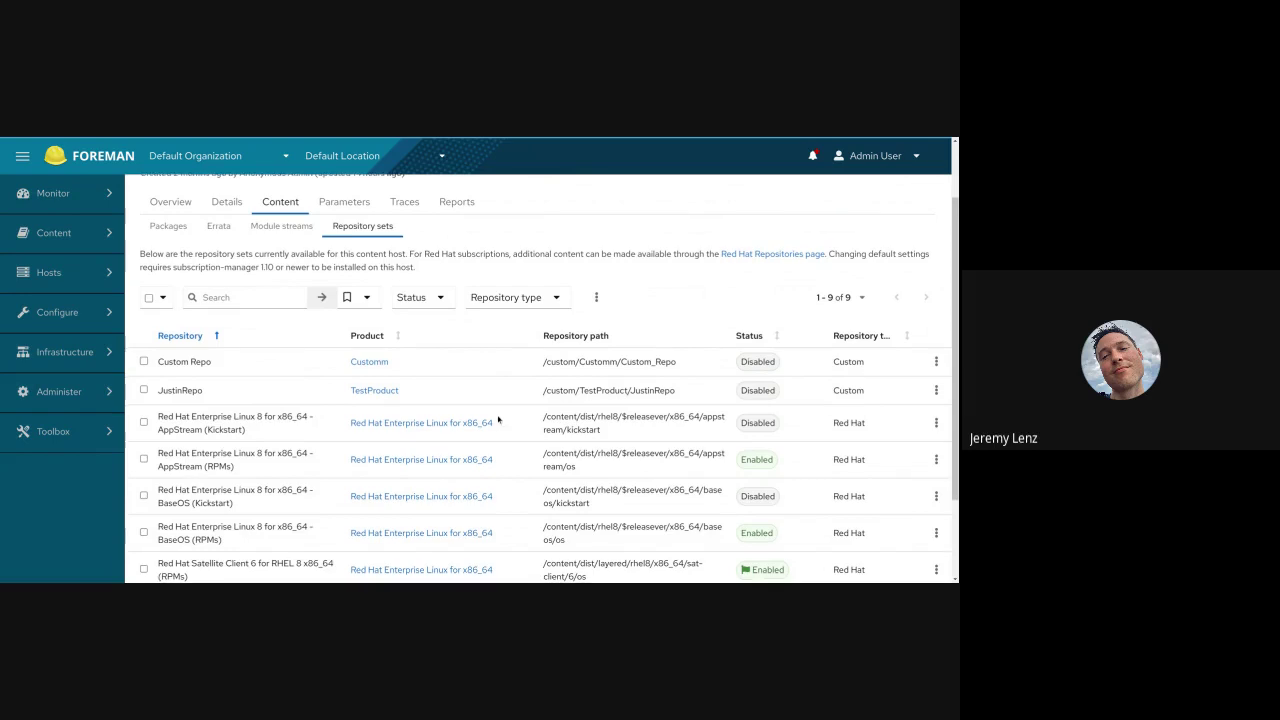
scroll(497, 422, down, 1)
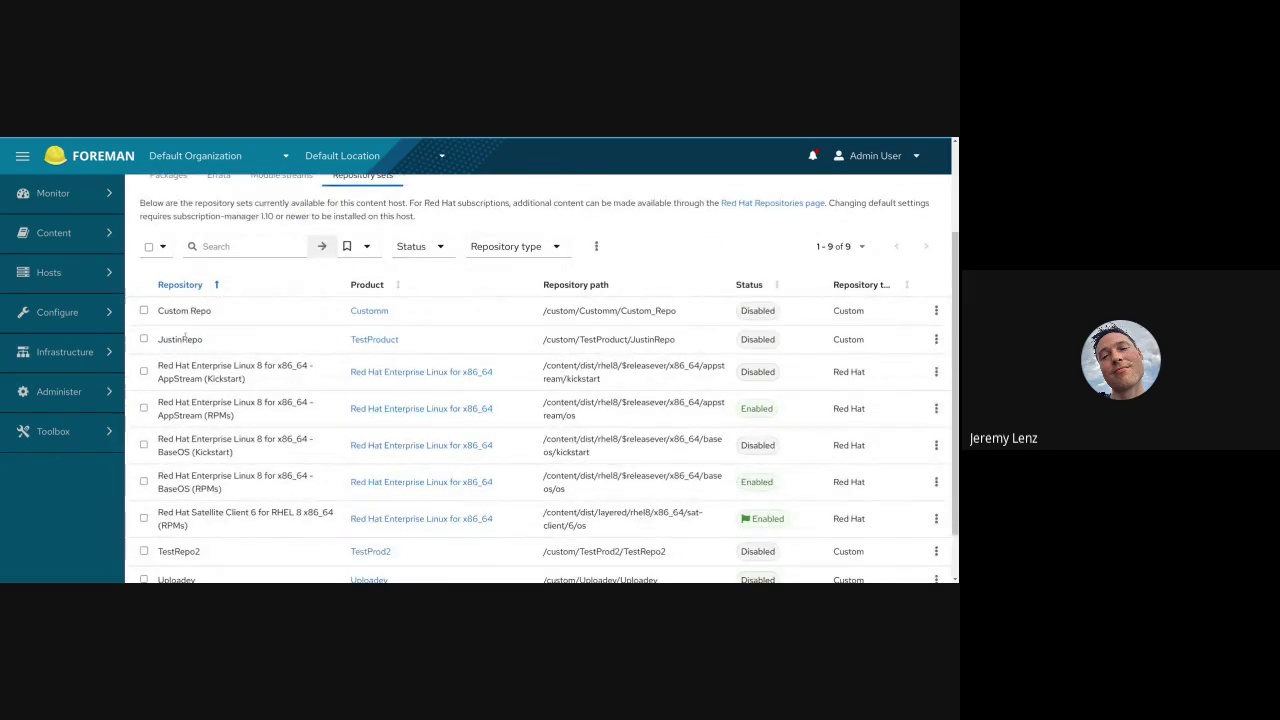
scroll(460, 403, up, 3)
- Go to the activation keys and open the repository sets of activation key ak1
mouse_move(88, 203)
mouse_move(84, 238)
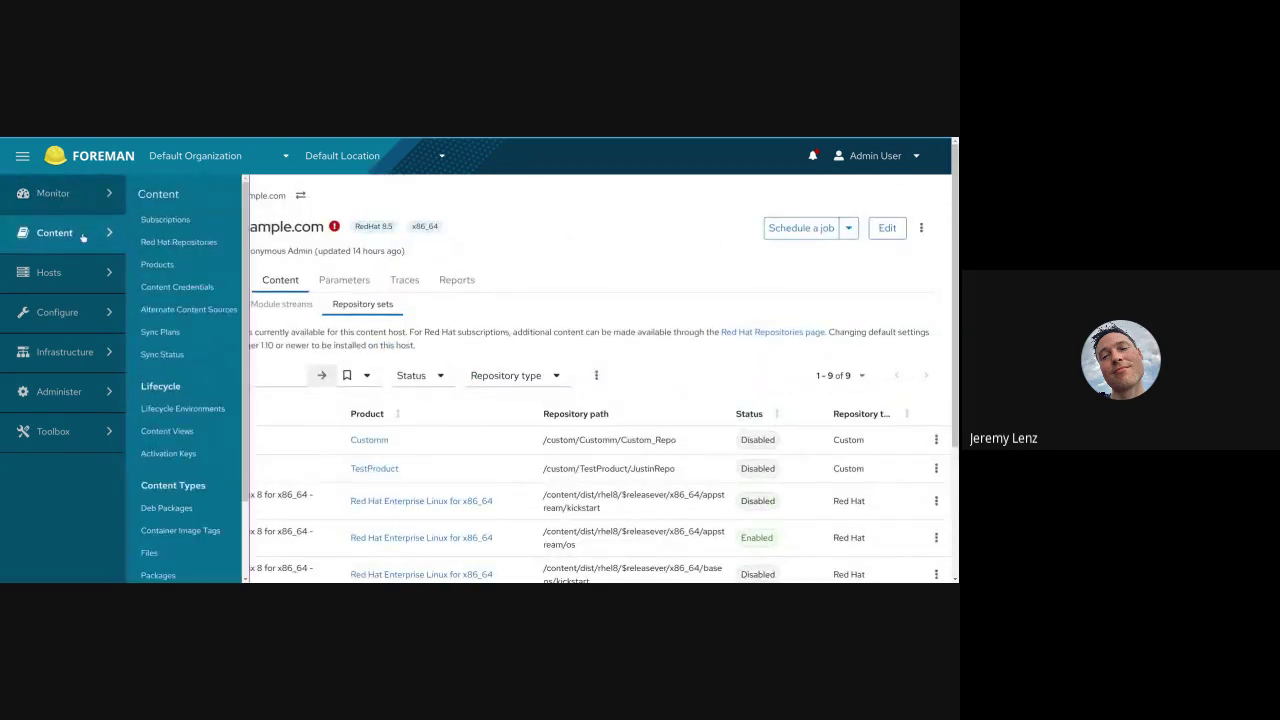
click(179, 456)
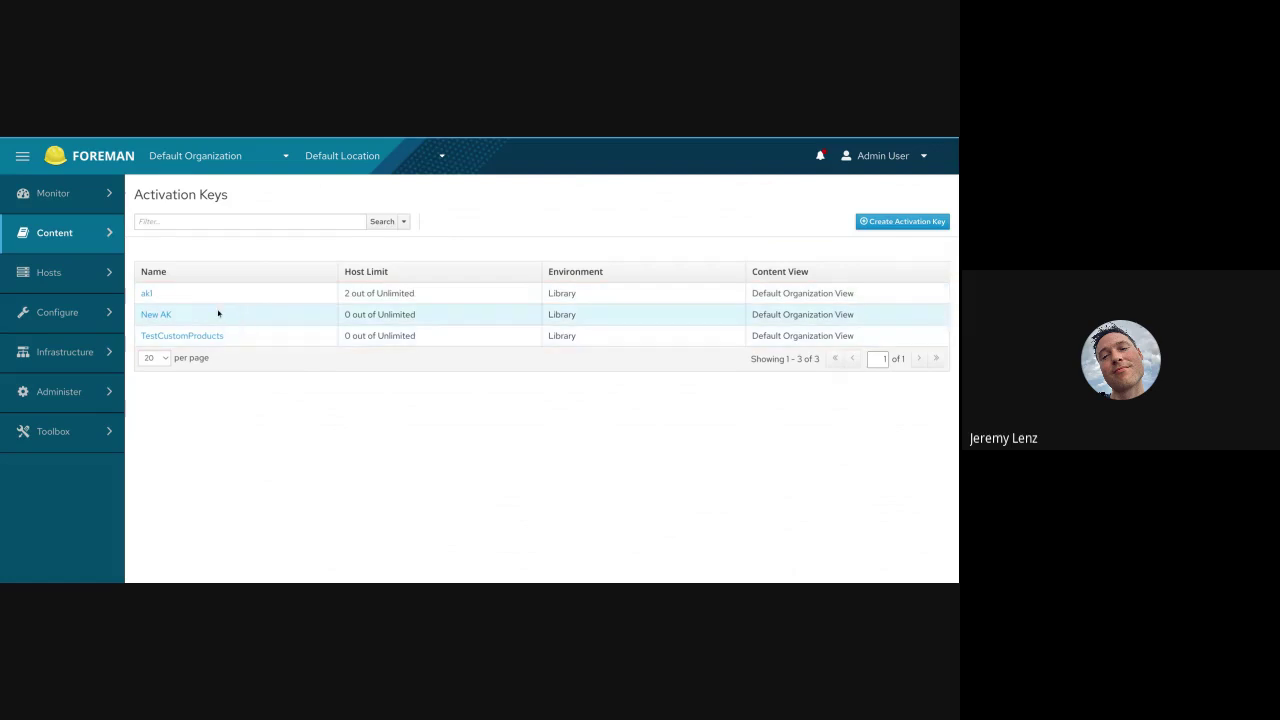
click(146, 293)
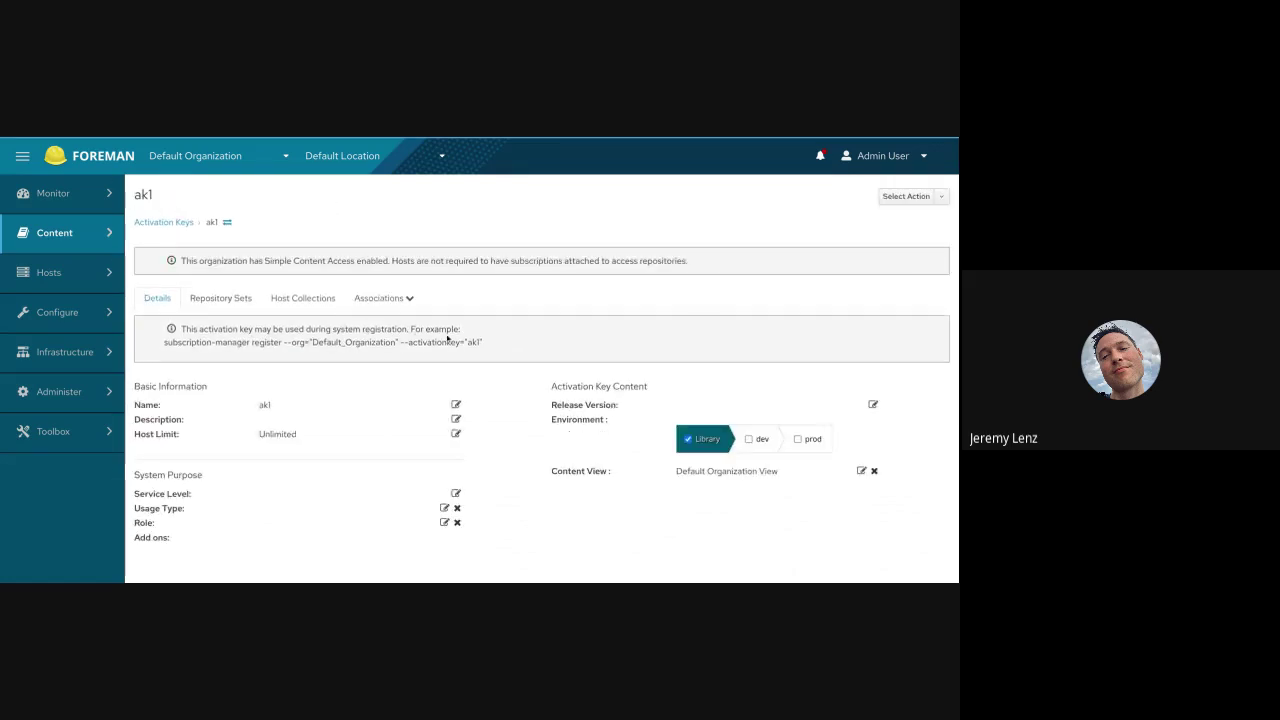
click(250, 300)
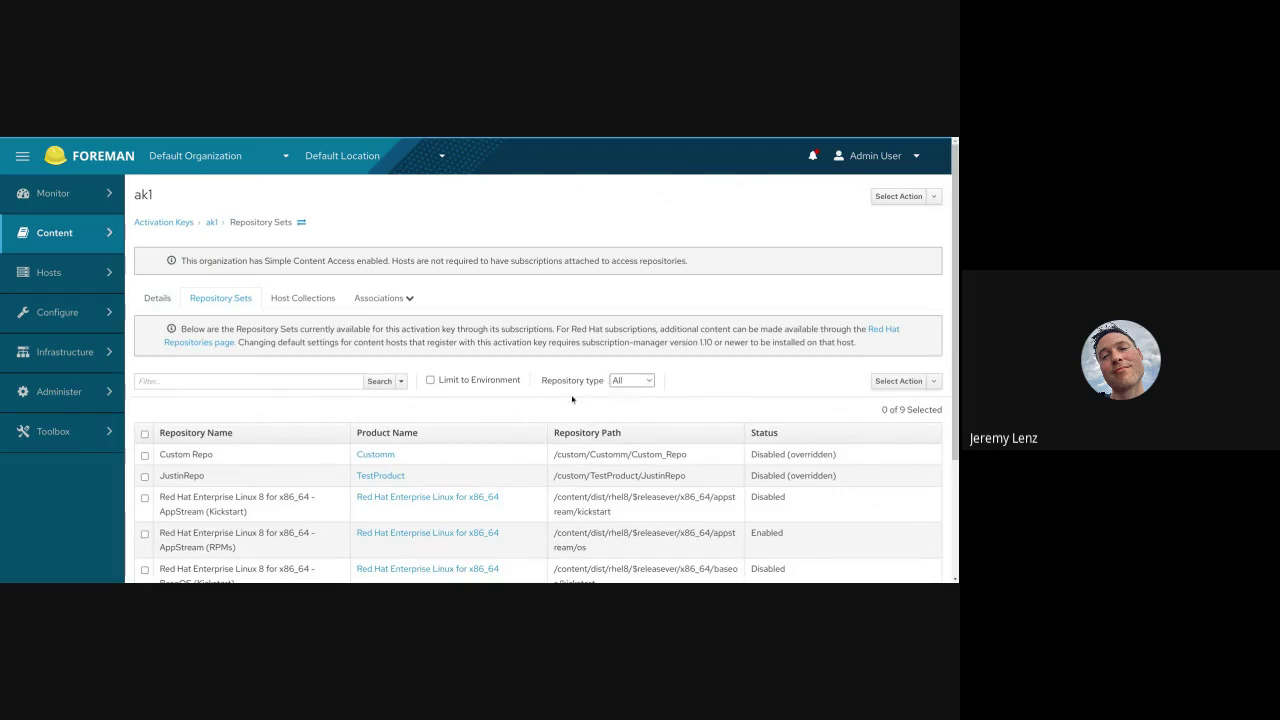
- Filter activation key ak1's repository sets to Custom, select them all and reset them to default
click(628, 380)
click(634, 417)
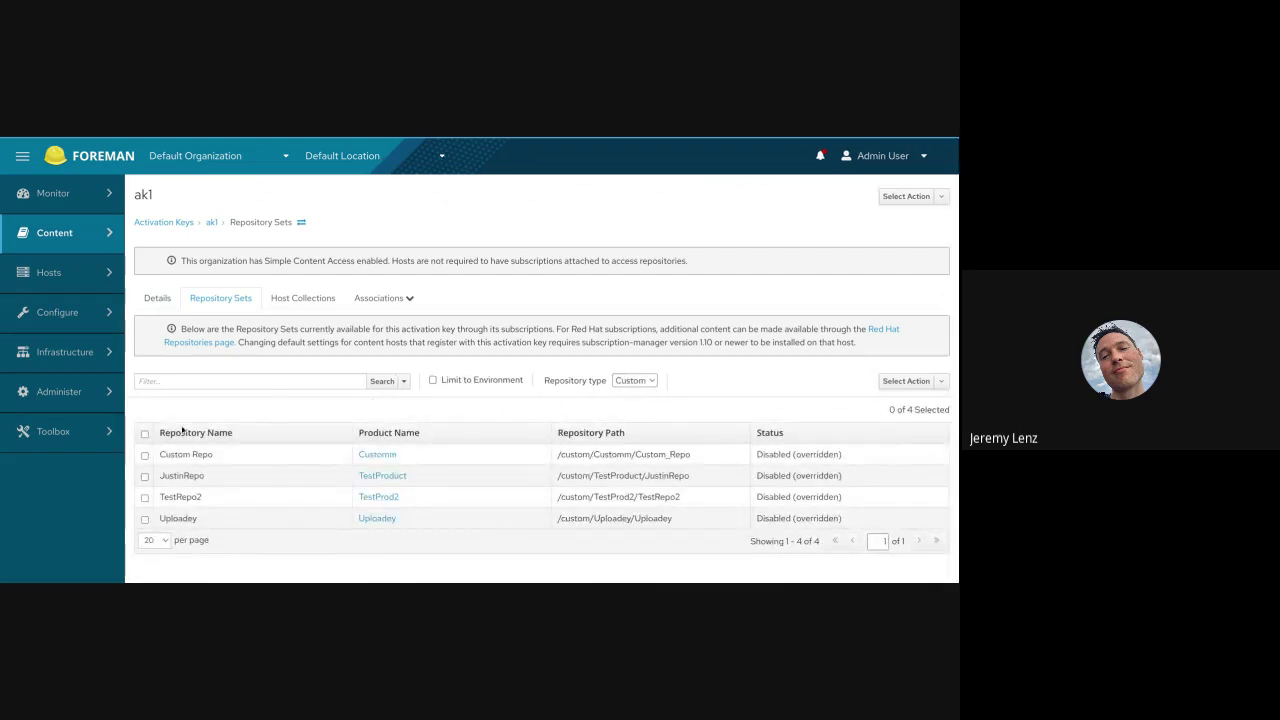
click(144, 433)
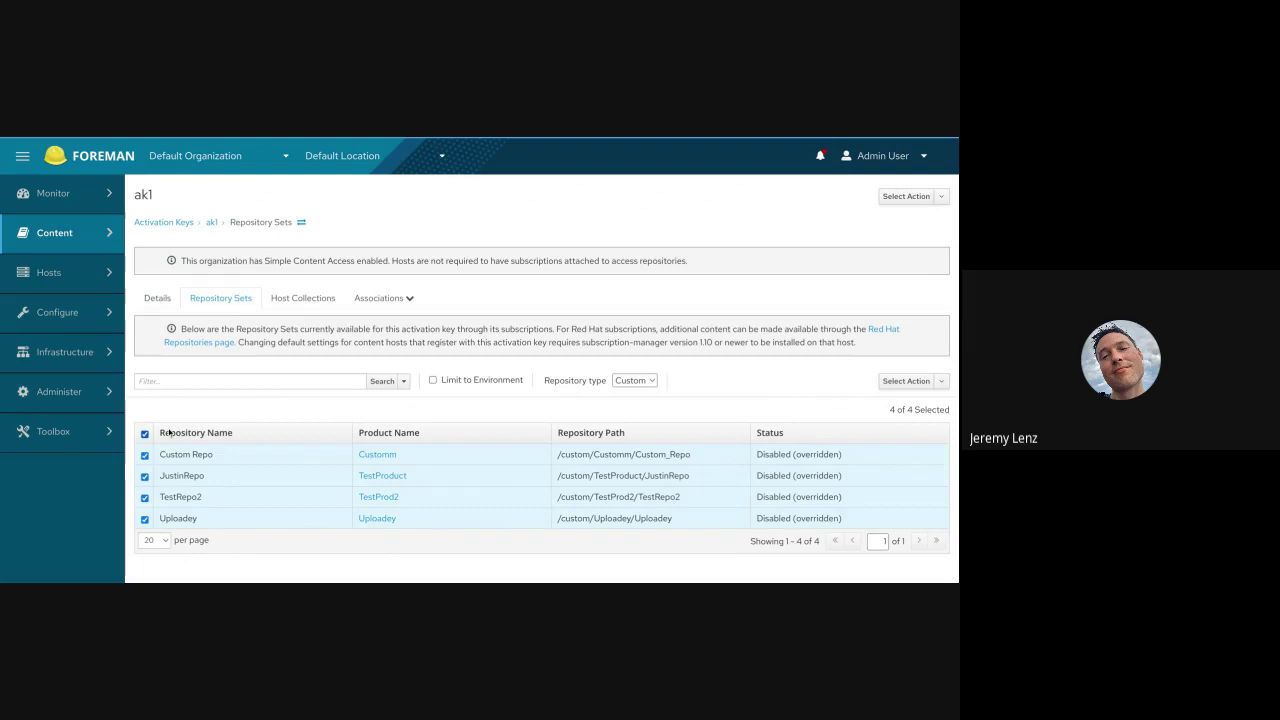
click(941, 381)
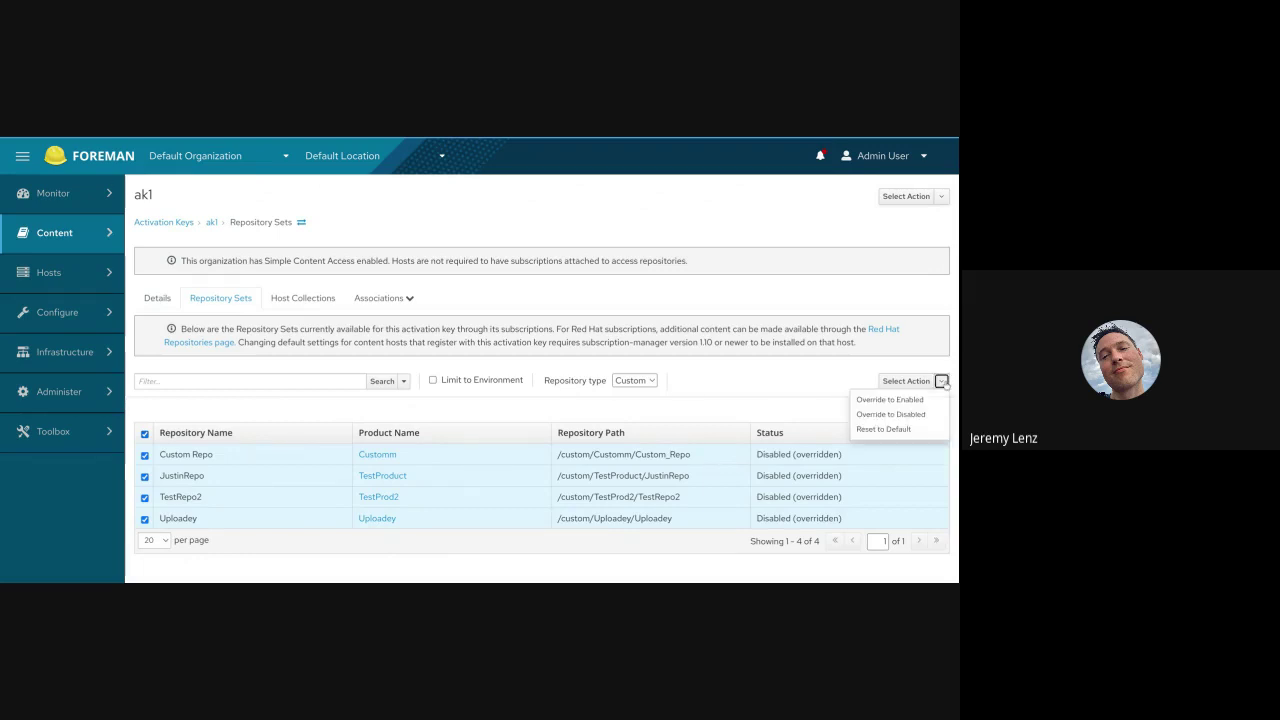
click(884, 429)
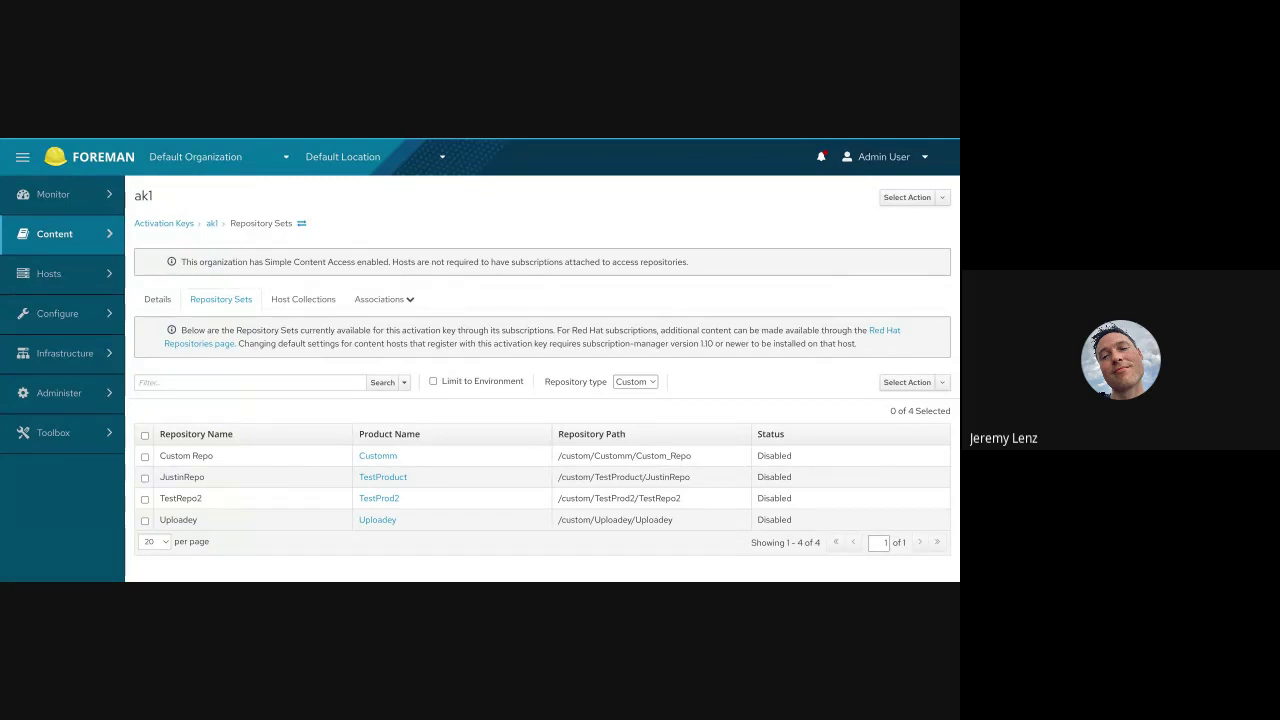
- Open TestProduct from the products, start a new yum repository and review the mirroring policy options in its form
mouse_move(80, 235)
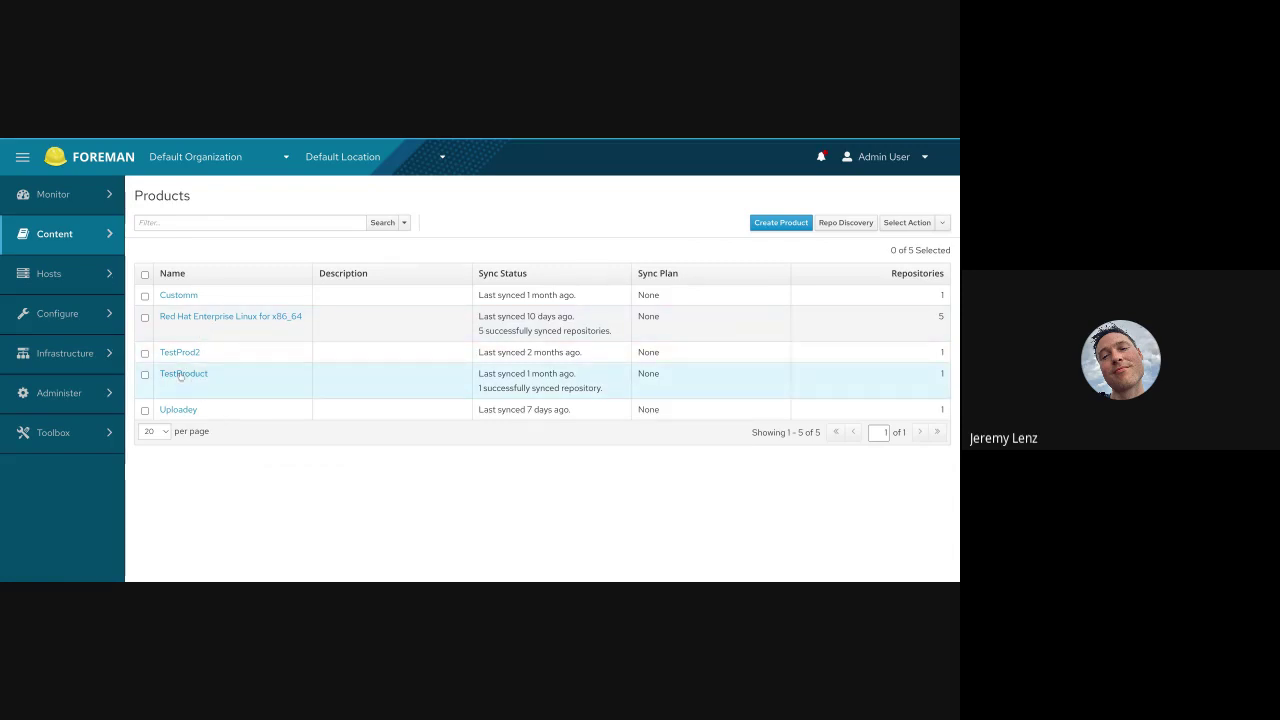
click(183, 374)
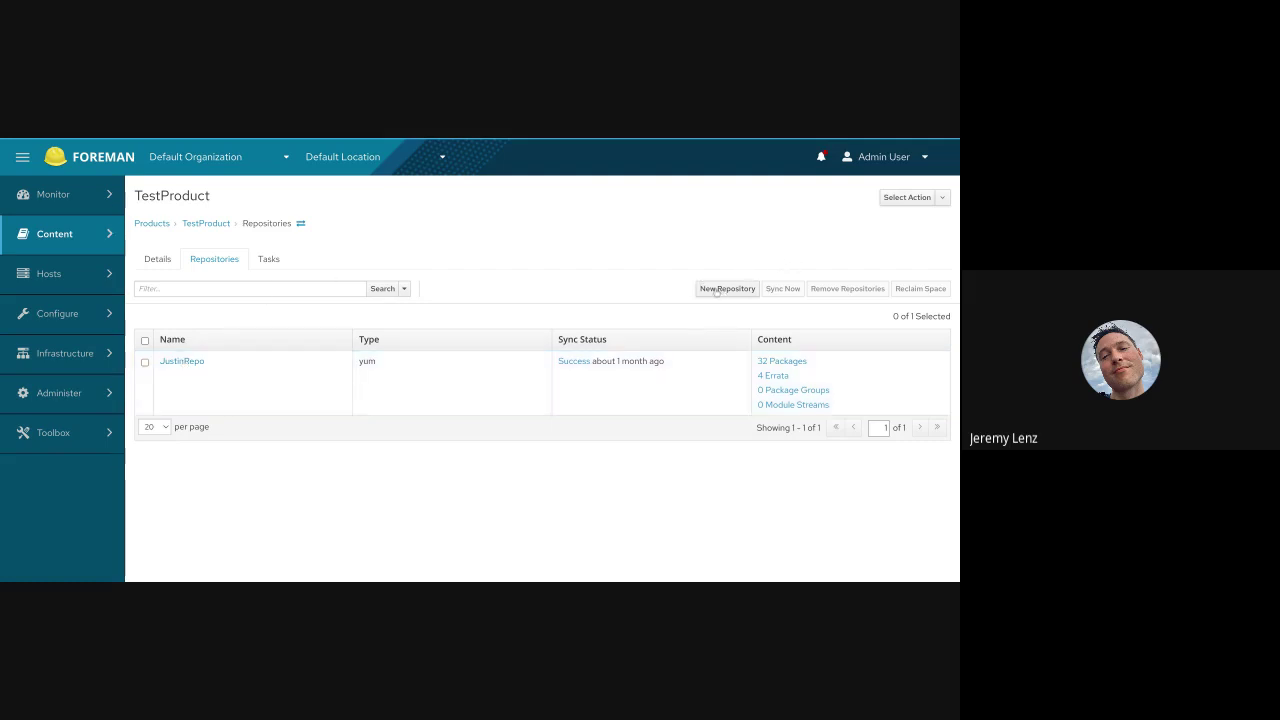
click(726, 289)
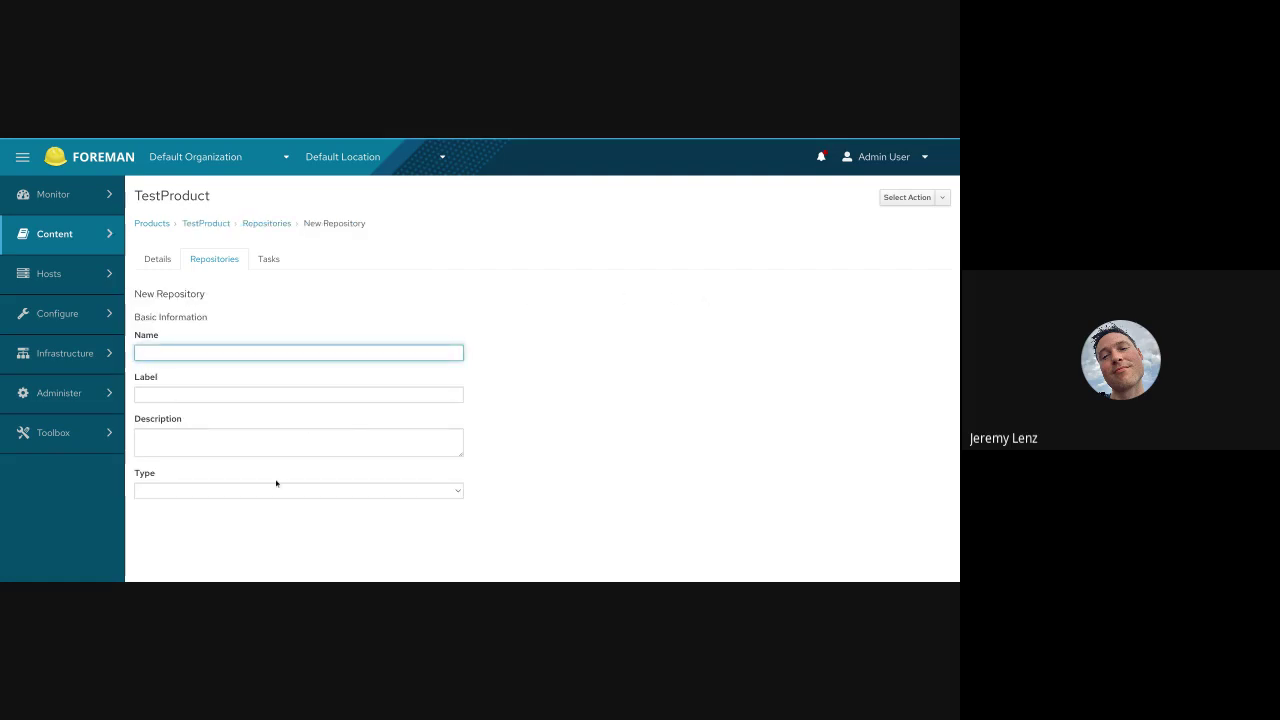
click(277, 487)
click(281, 565)
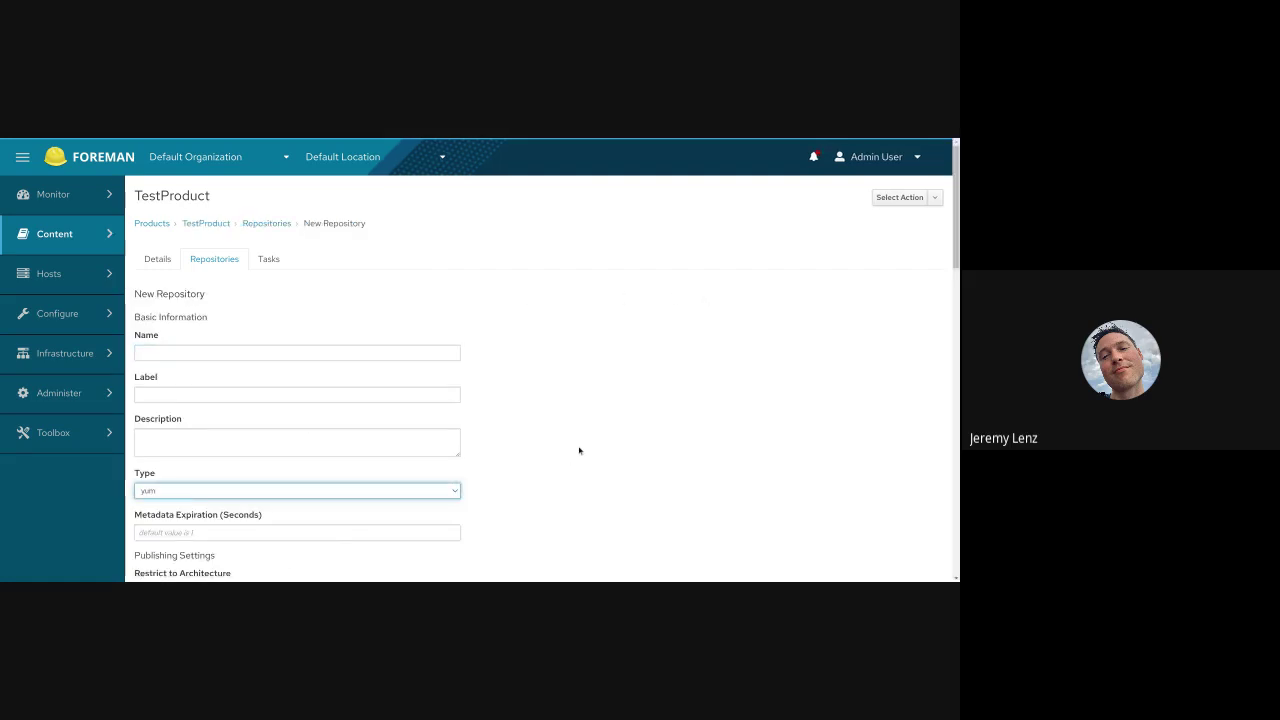
scroll(486, 457, down, 5)
scroll(318, 454, down, 6)
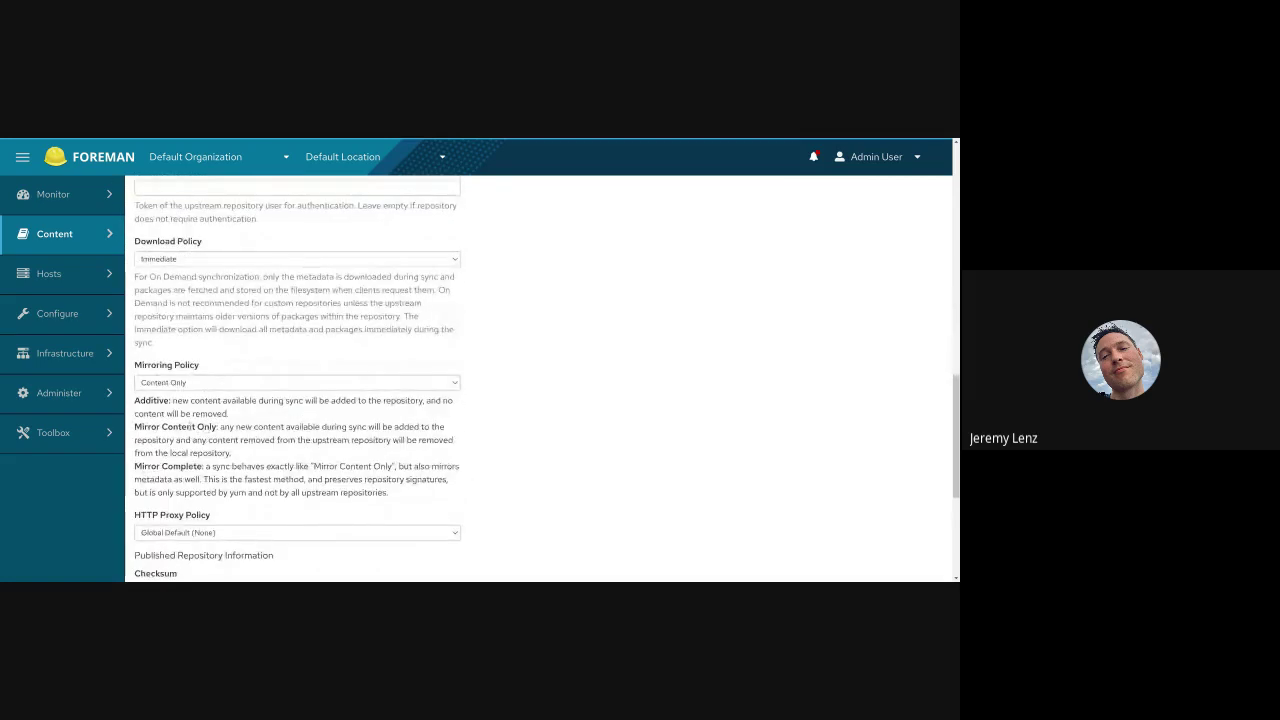
scroll(283, 294, down, 2)
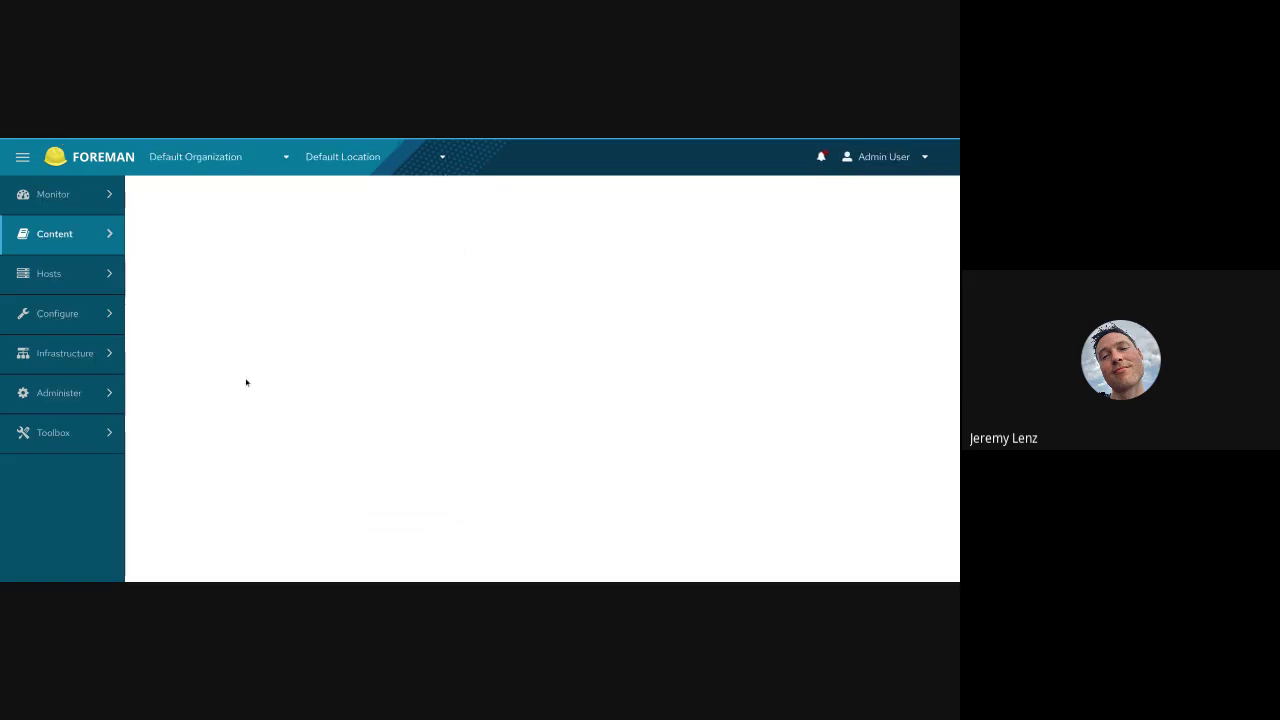
- Open the JustinRepo repository of TestProduct and check the actions available for it
click(177, 365)
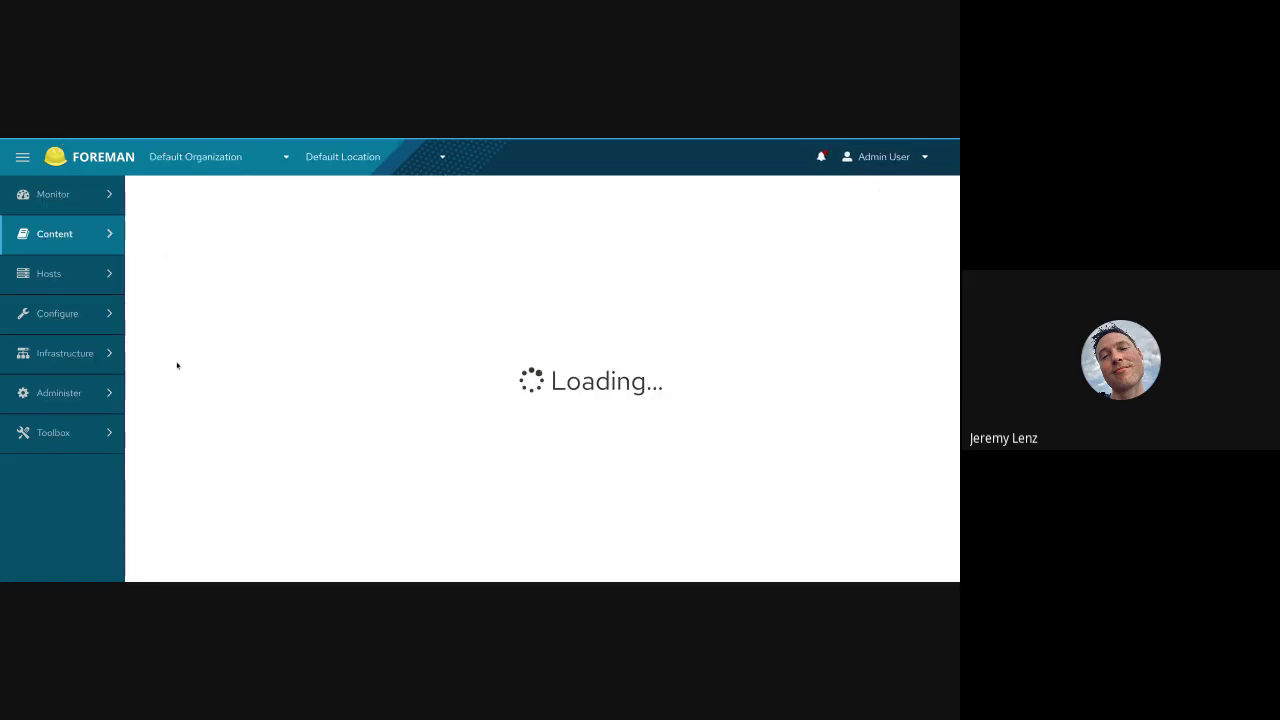
click(935, 198)
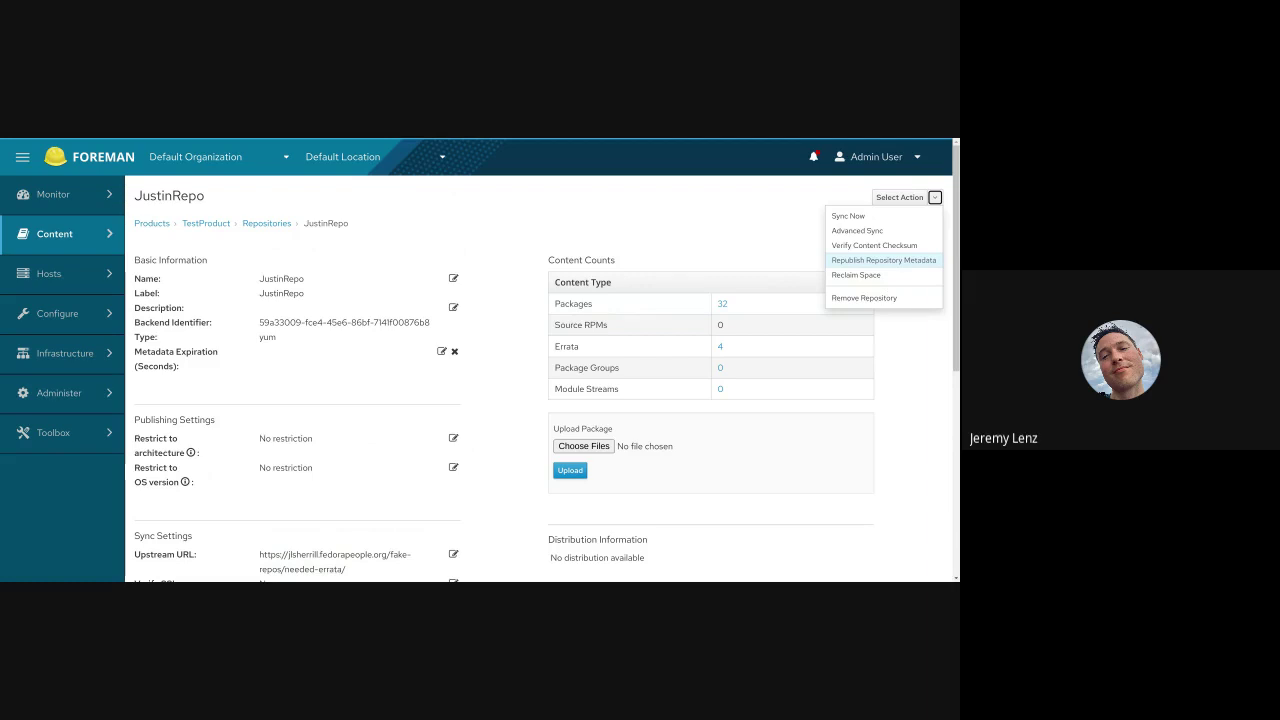
click(531, 214)
- Set JustinRepo's mirroring policy to Complete Mirroring and save it
scroll(431, 396, down, 8)
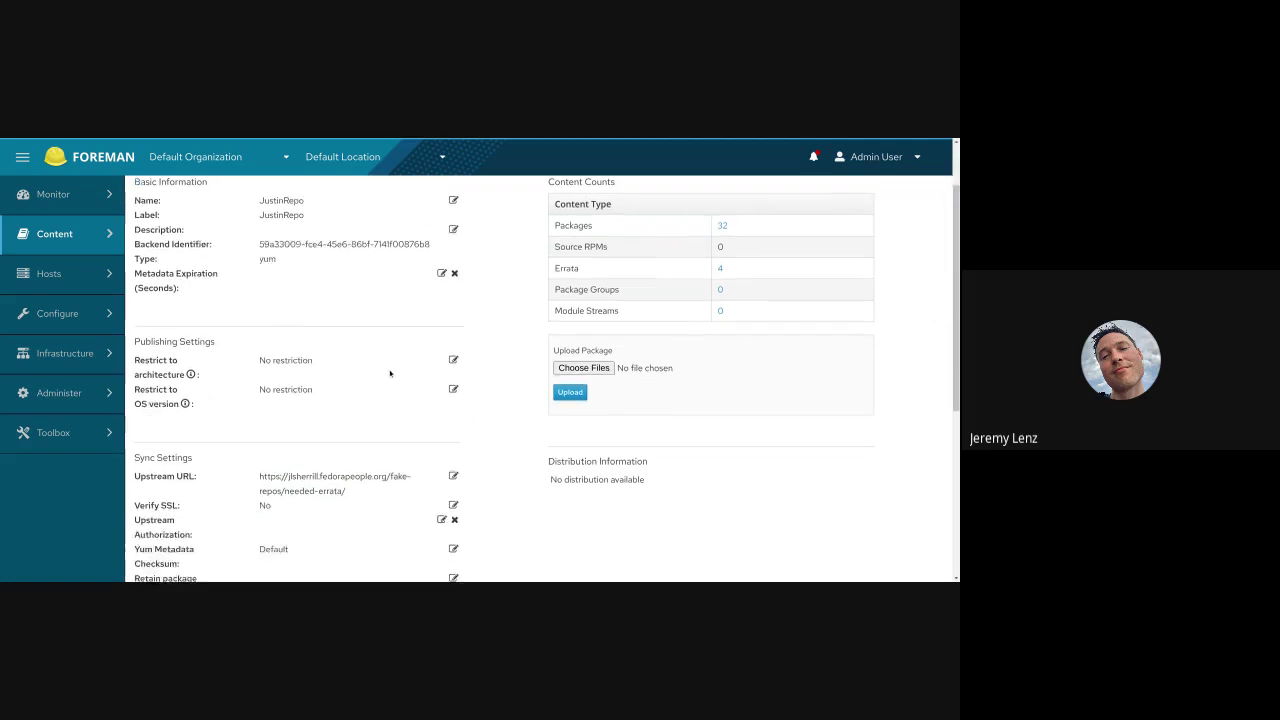
click(276, 447)
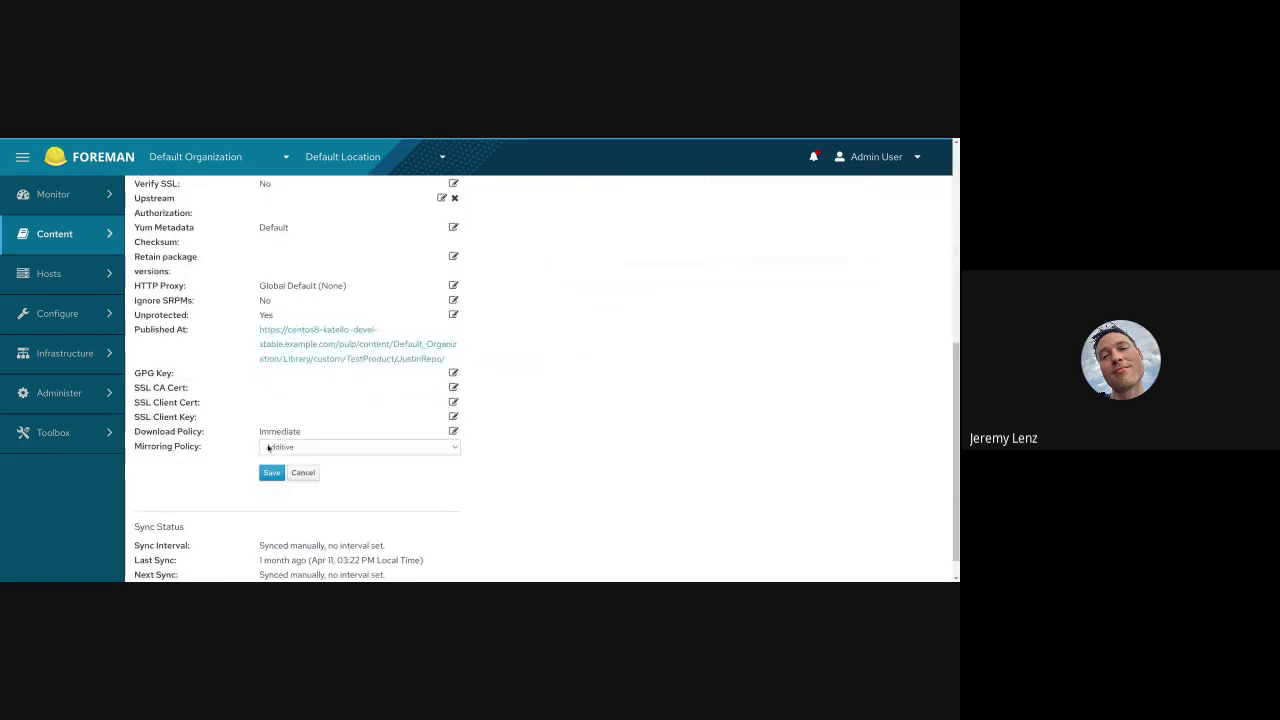
key(Down)
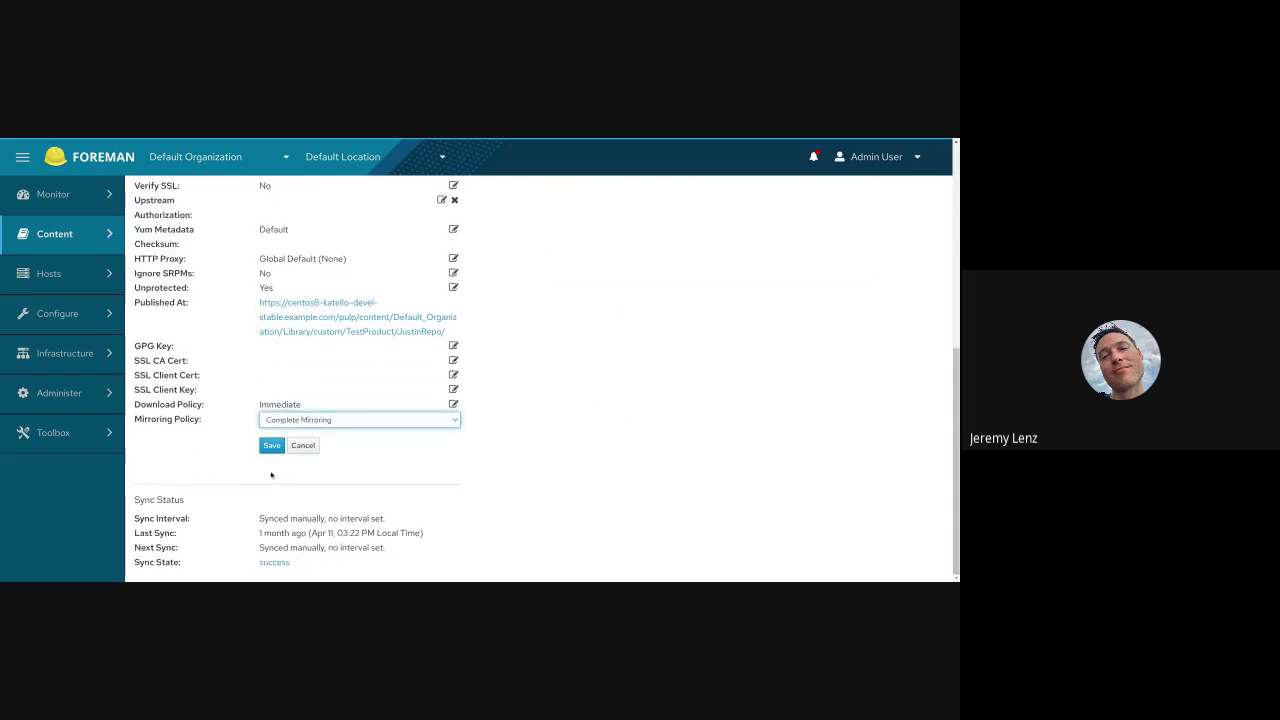
click(266, 445)
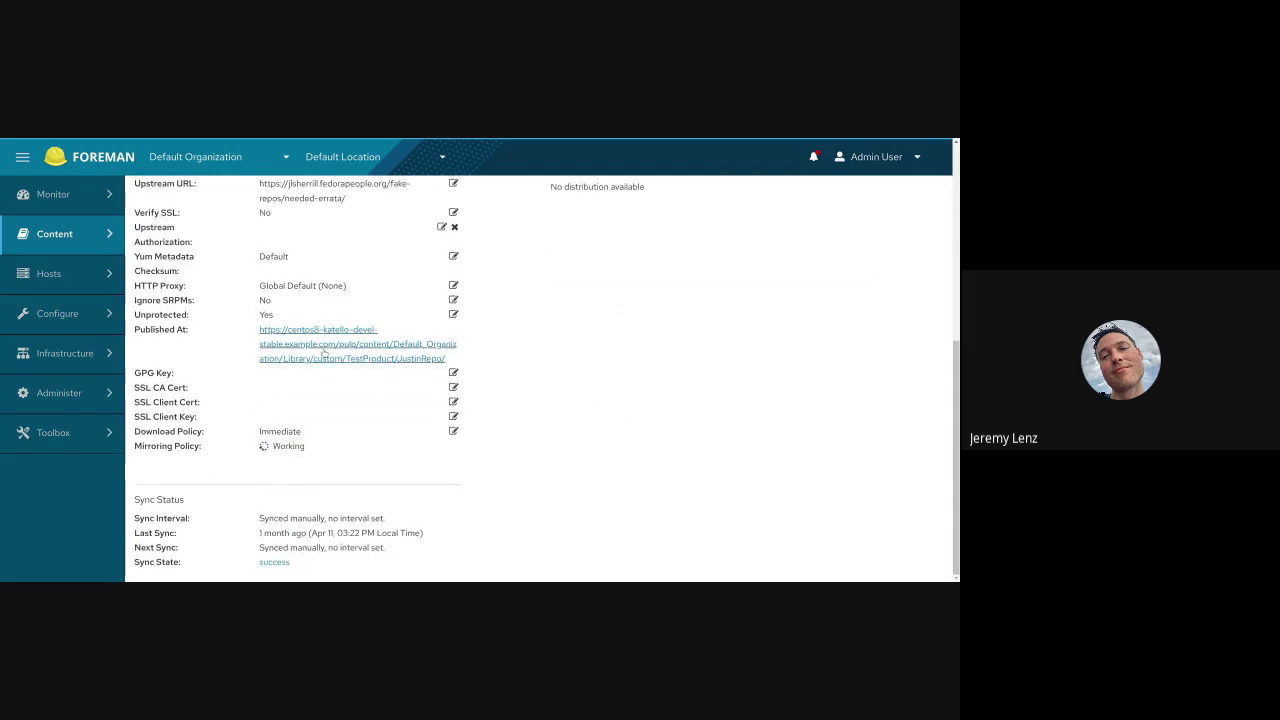
- Dismiss the notification and check the availability of Republish Repository Metadata among JustinRepo's actions
scroll(643, 408, up, 4)
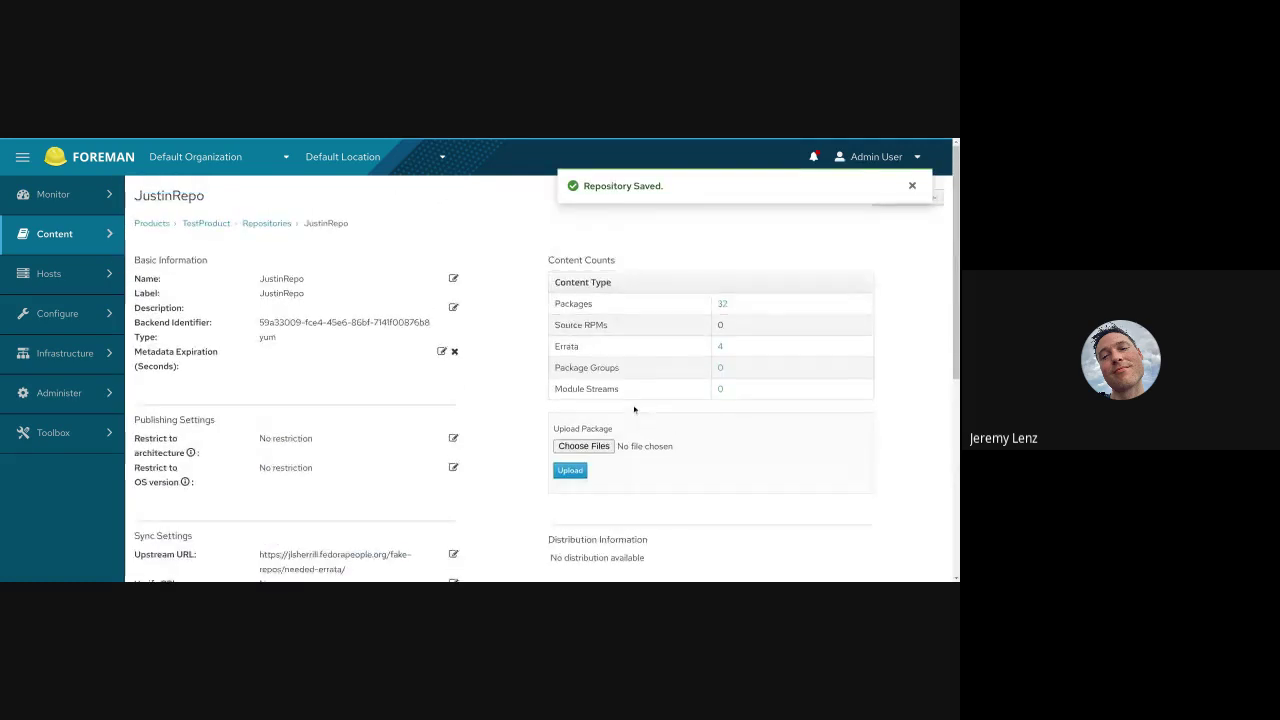
click(912, 186)
click(934, 197)
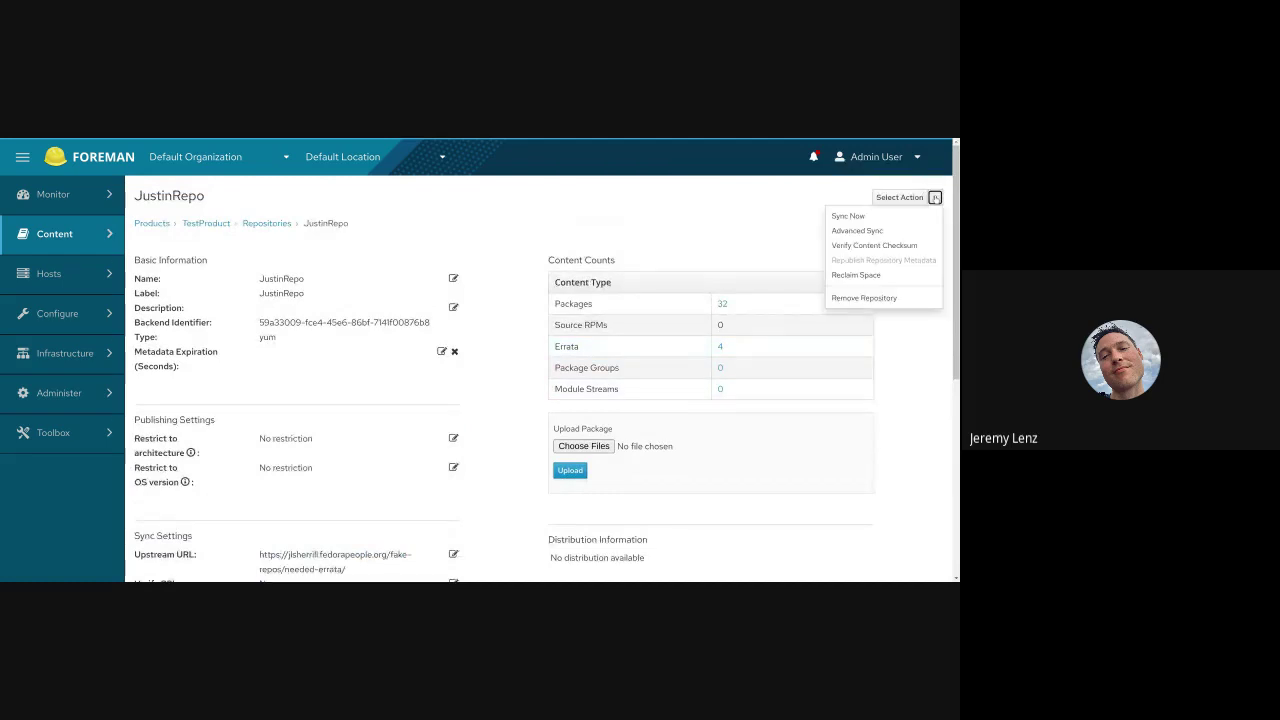
click(934, 197)
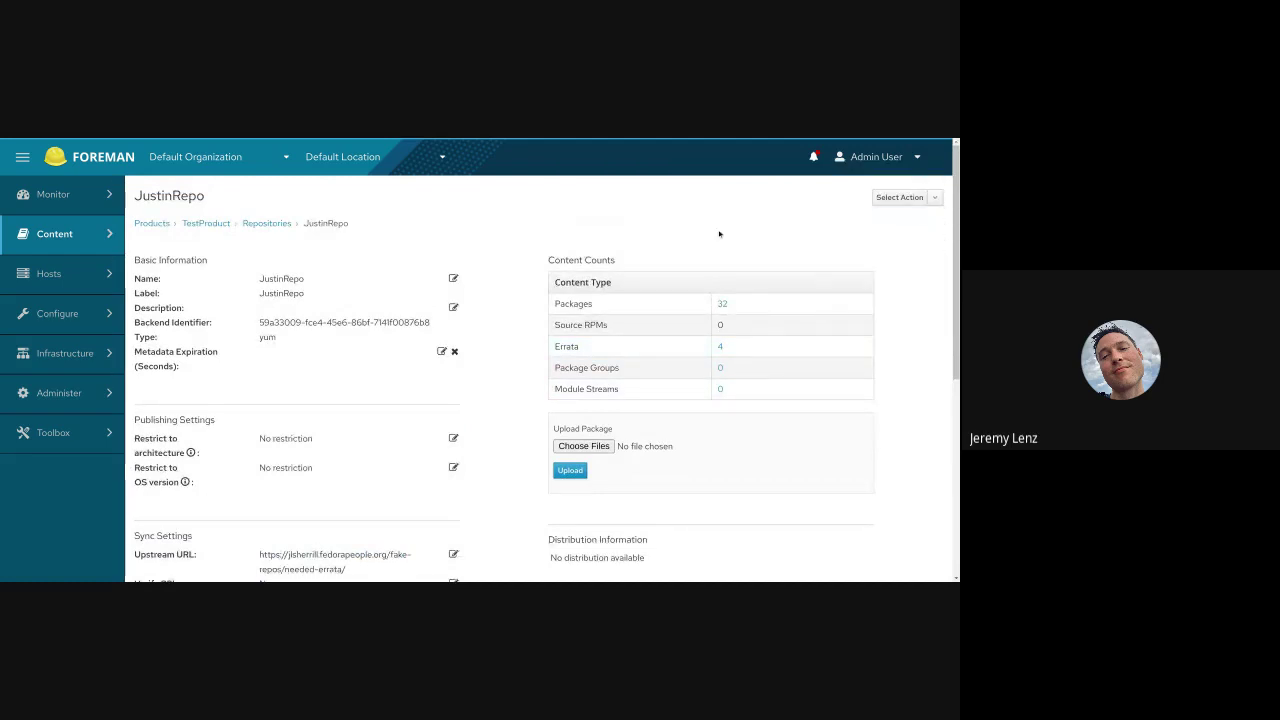
- Open Version 9.0 of the Felicia content view and check the availability of its Republish repository metadata action
mouse_move(105, 241)
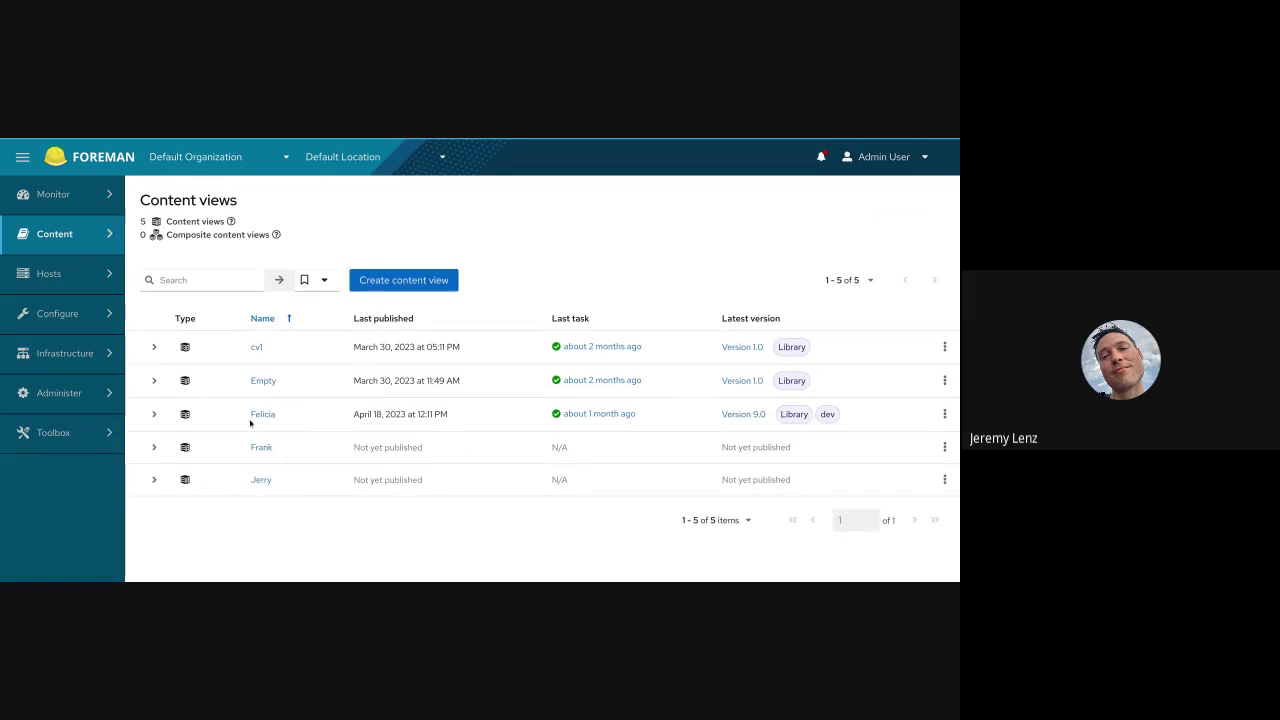
click(261, 415)
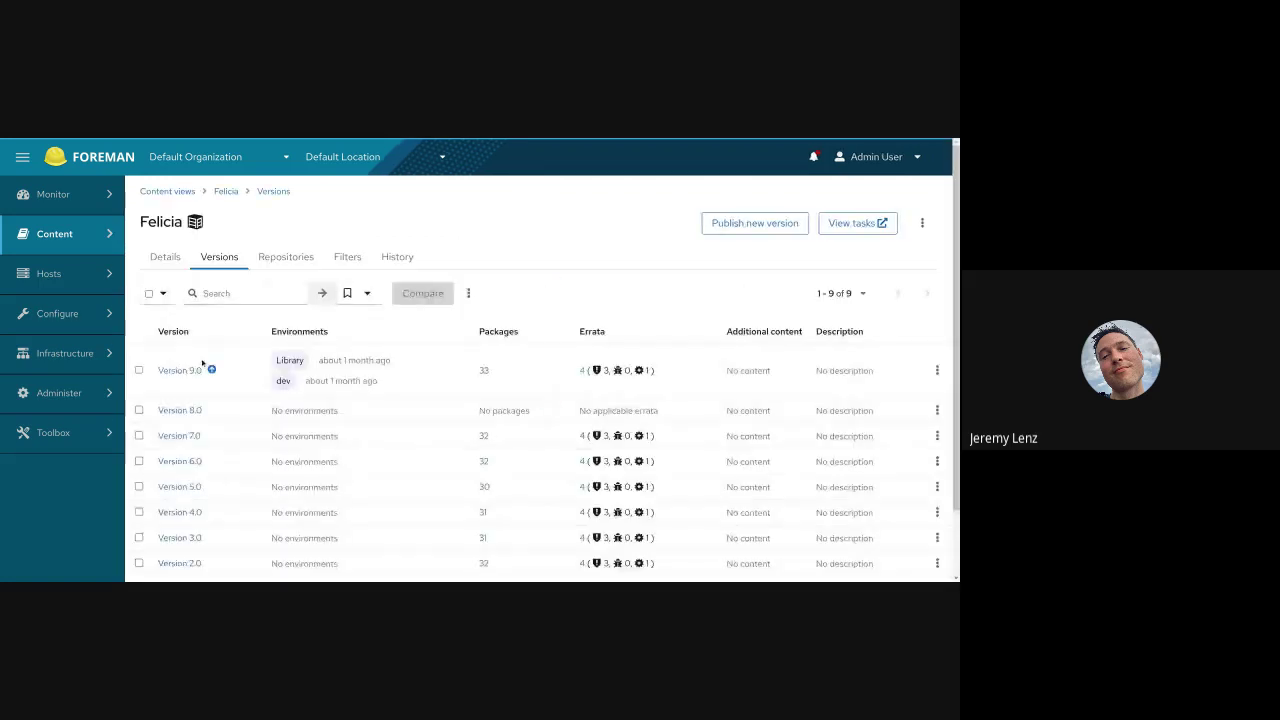
click(193, 372)
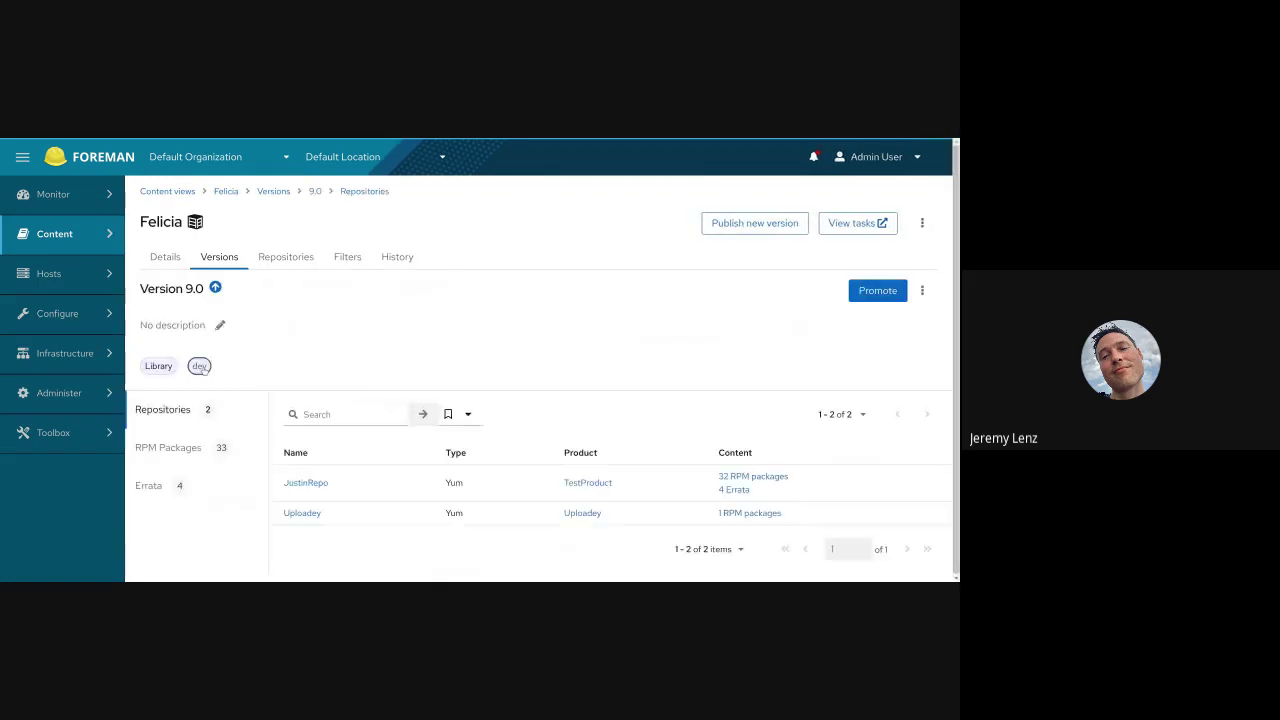
click(922, 291)
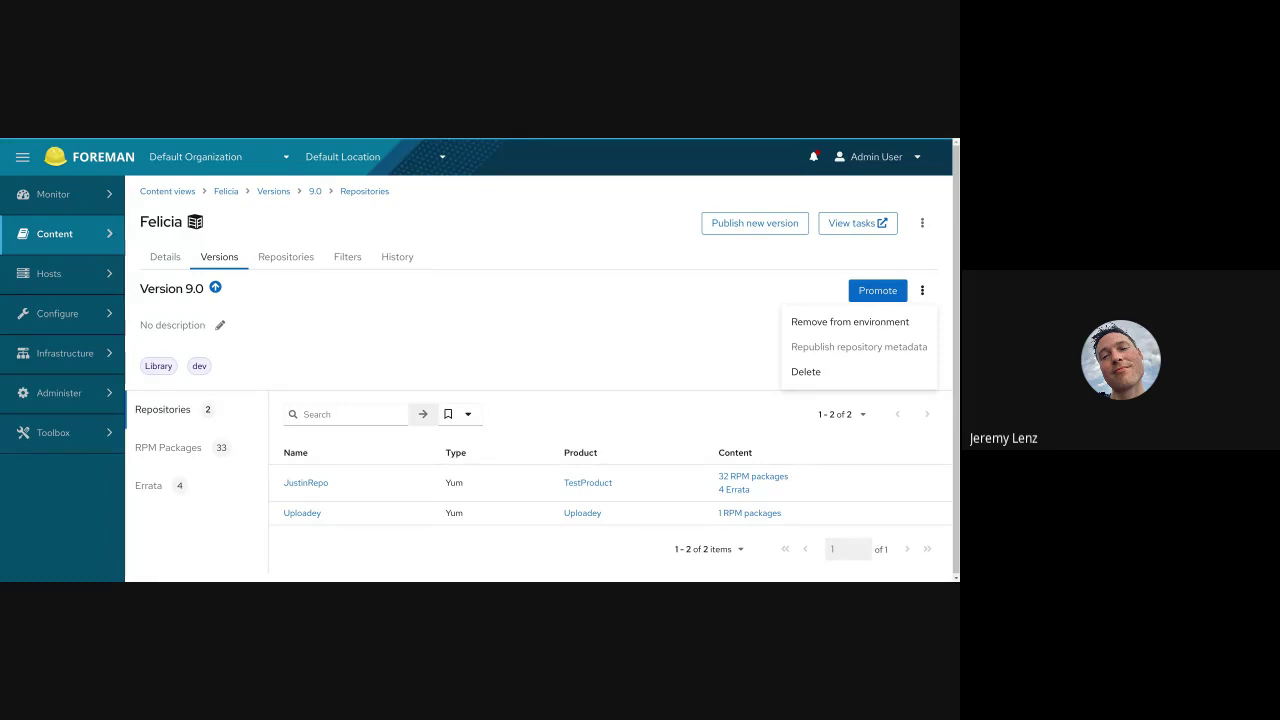
click(710, 308)
- Open JustinRepo from the content view version and set its mirroring policy to Additive
click(323, 484)
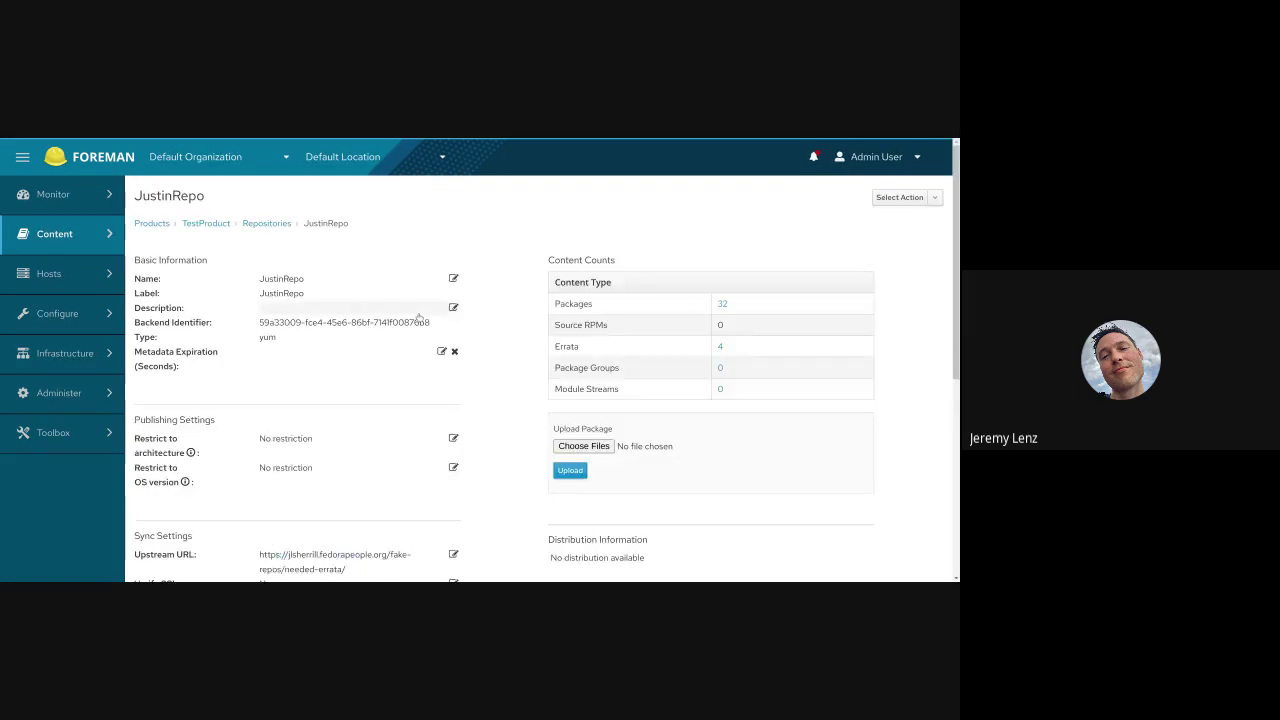
scroll(356, 414, down, 4)
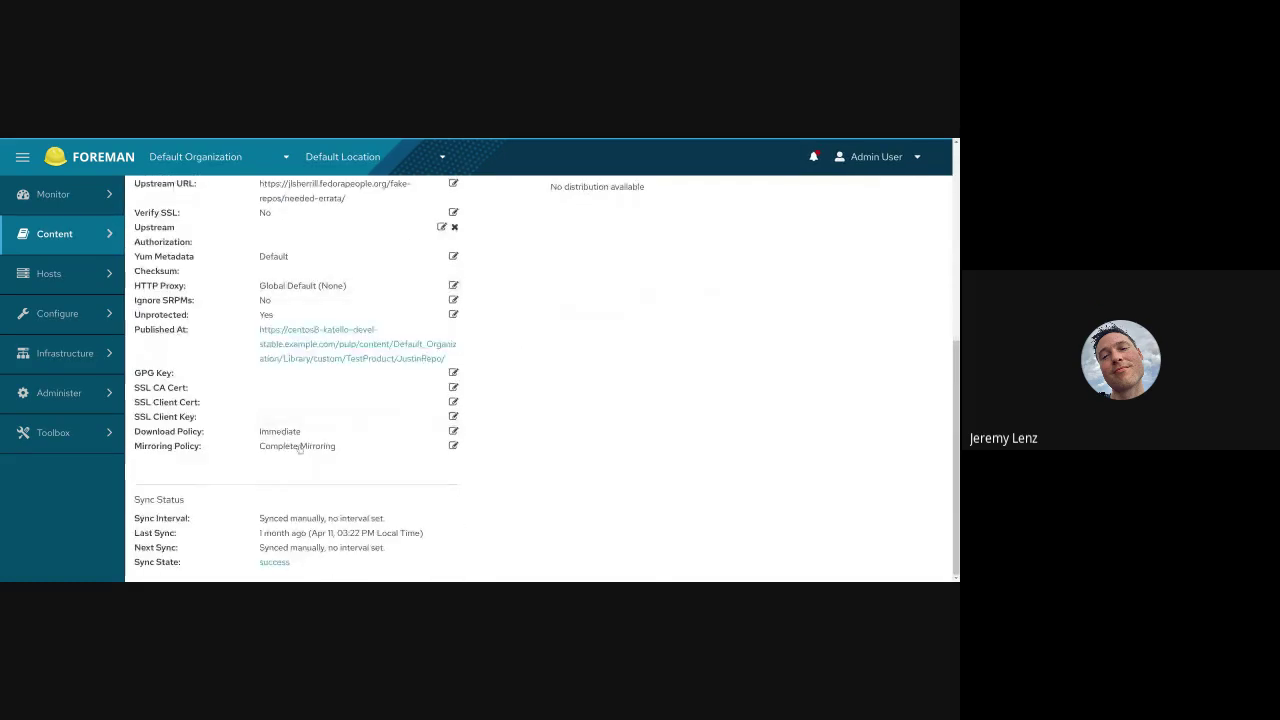
click(298, 448)
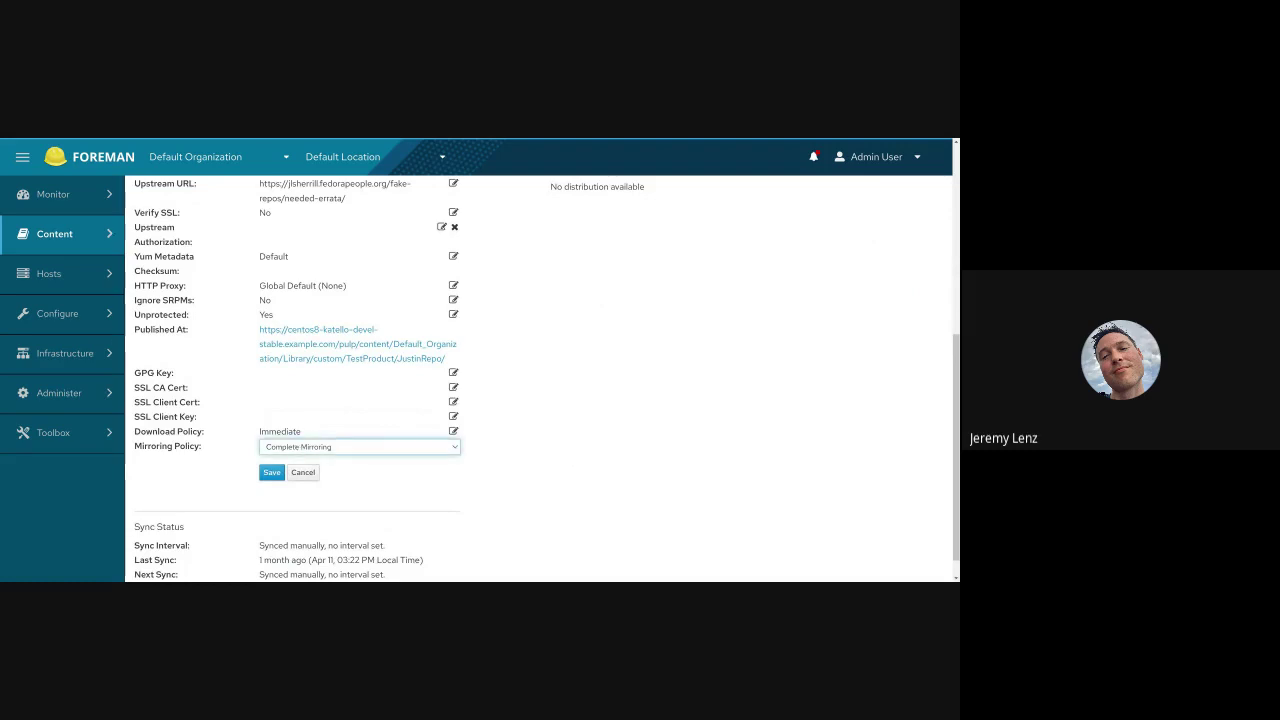
click(272, 501)
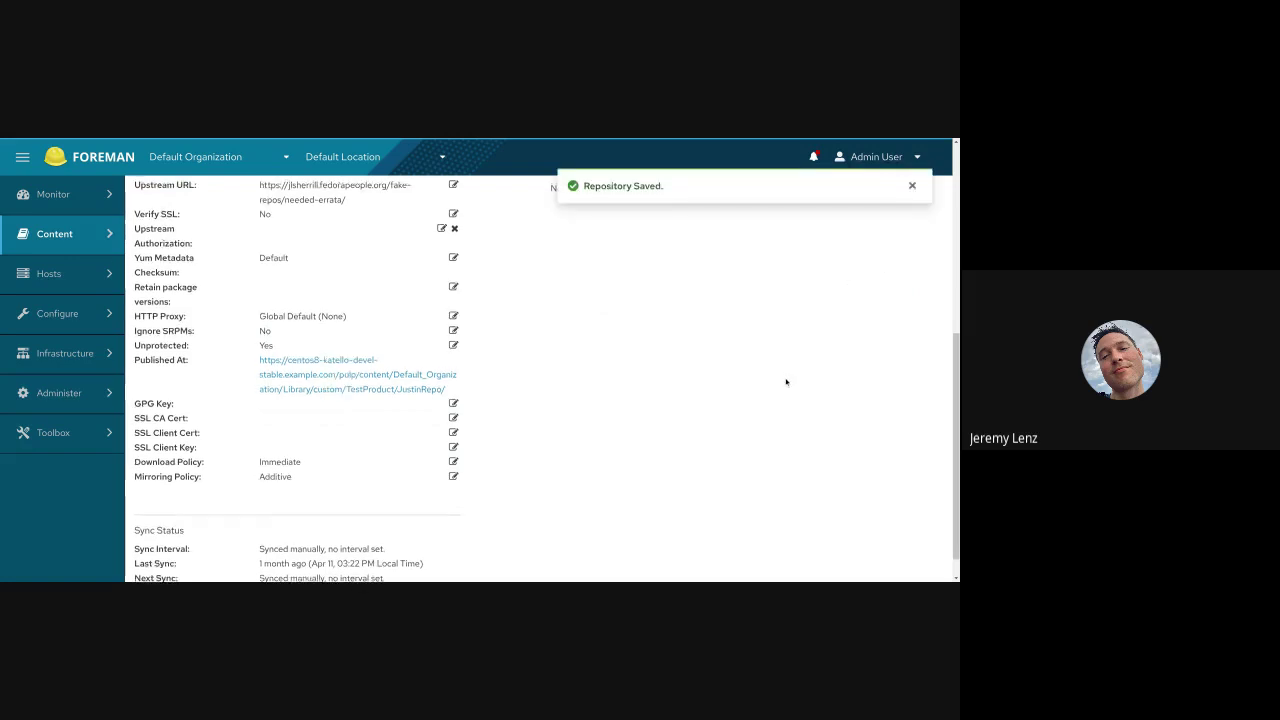
- Dismiss the notification and choose to republish JustinRepo's repository metadata
scroll(786, 382, up, 4)
click(912, 185)
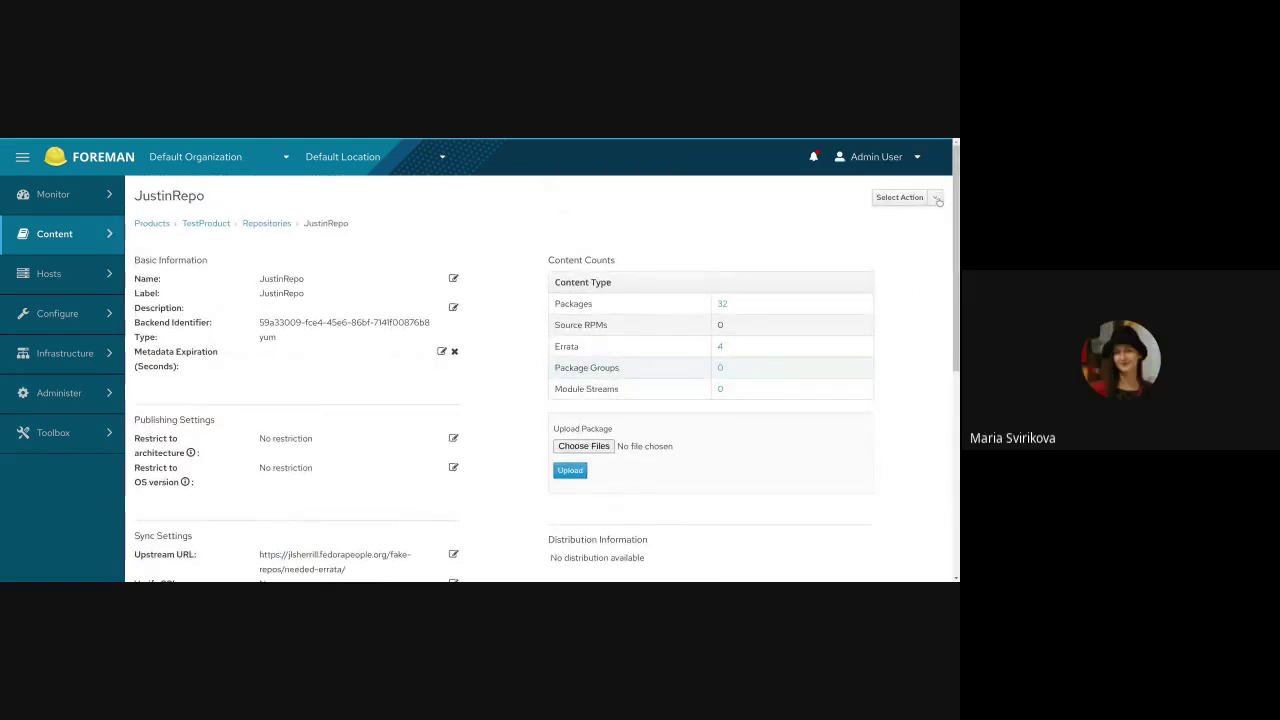
click(937, 198)
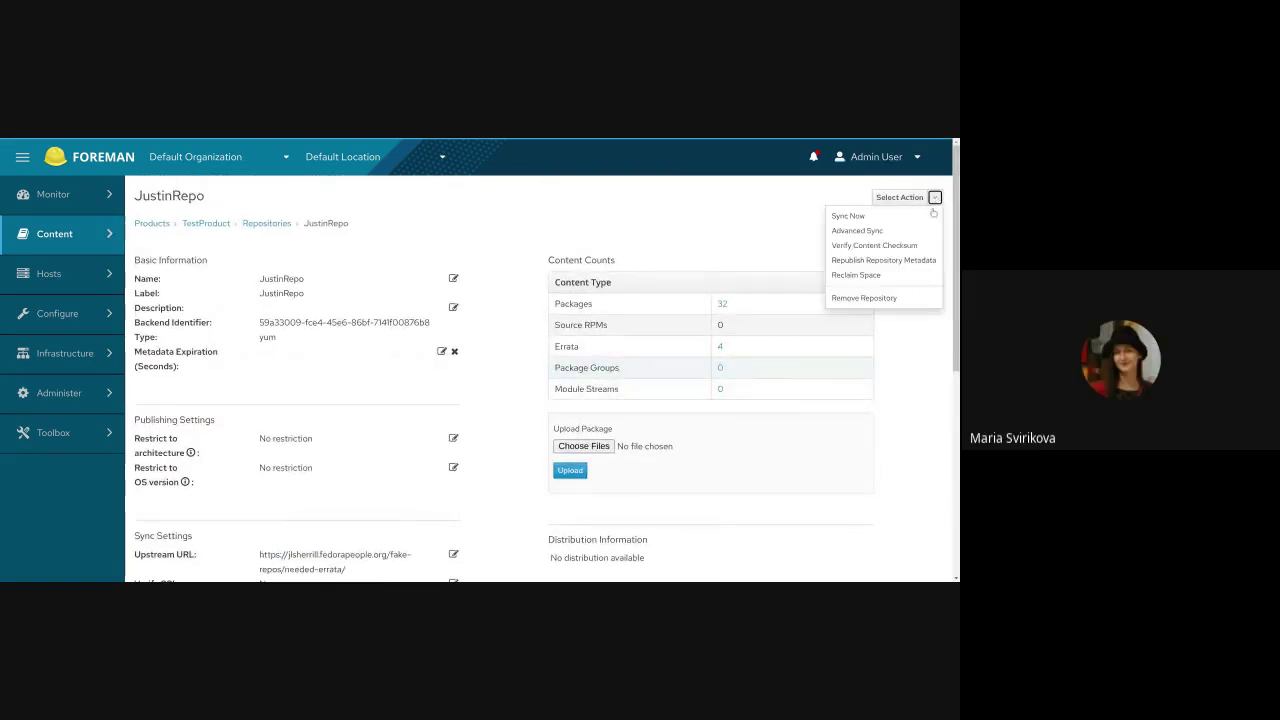
click(891, 261)
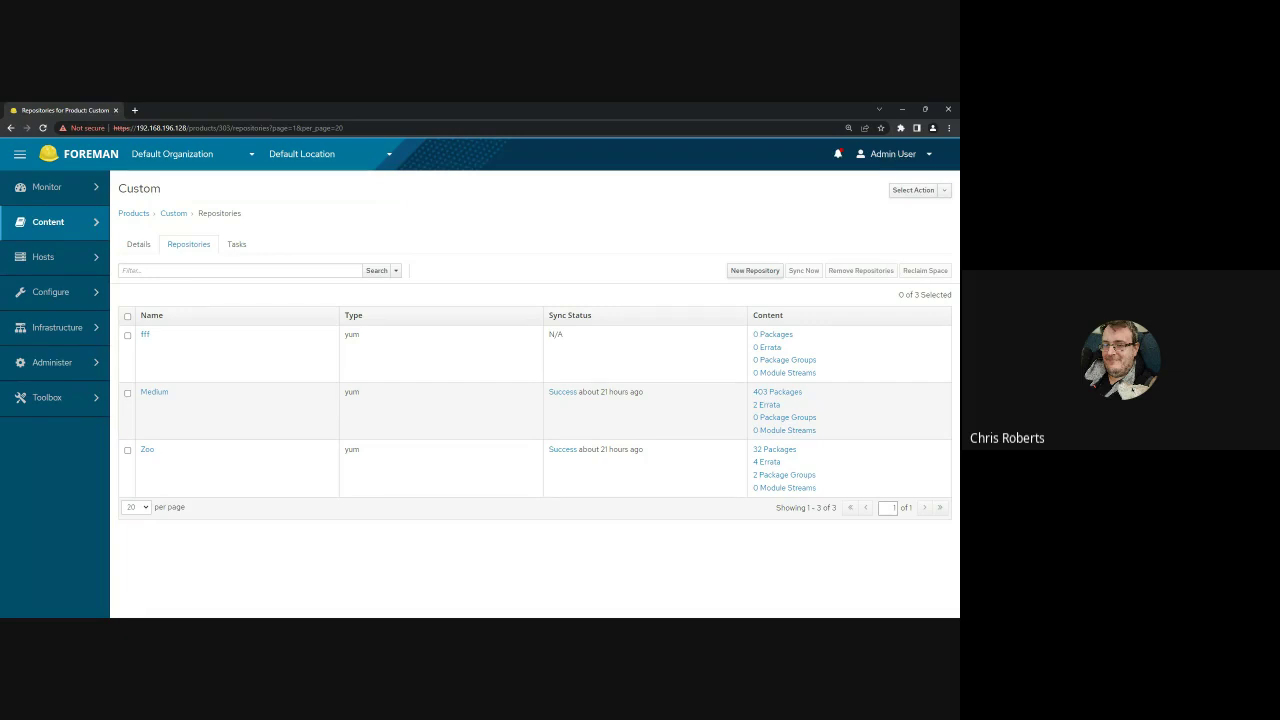
- Start a new repository in the Custom product with the name Zoo and type yum
click(736, 275)
click(240, 327)
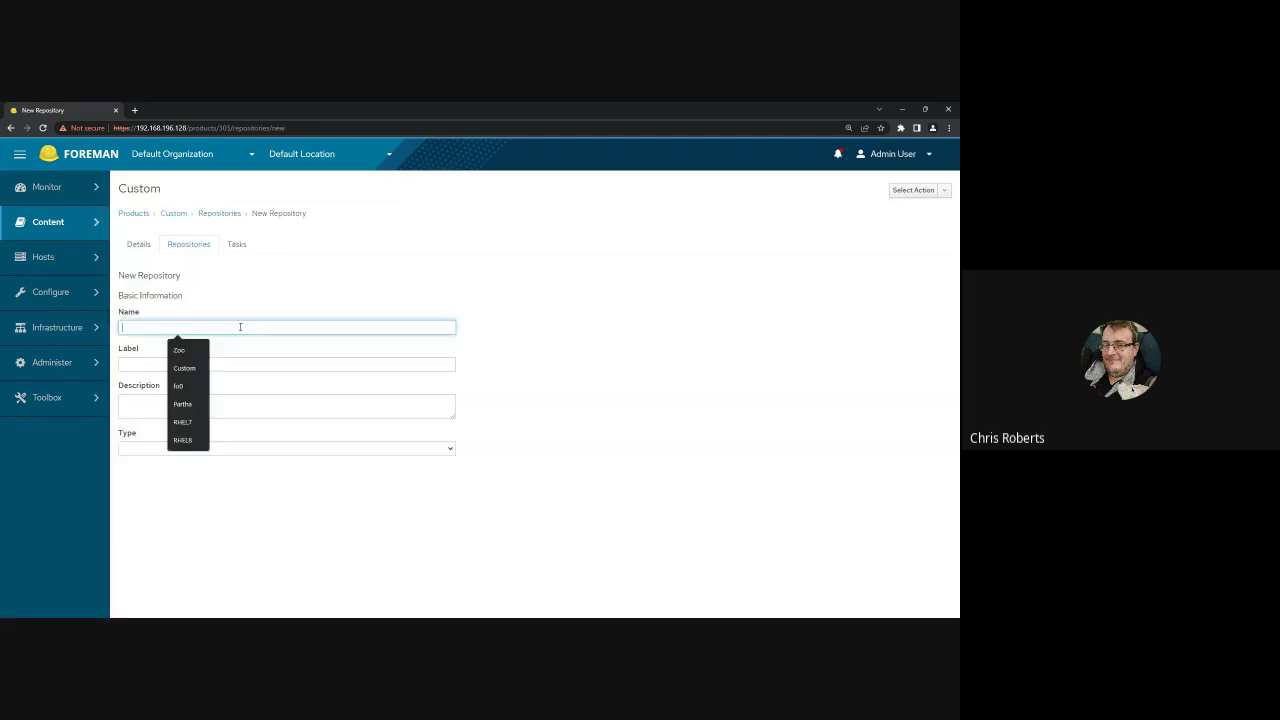
click(179, 350)
click(176, 452)
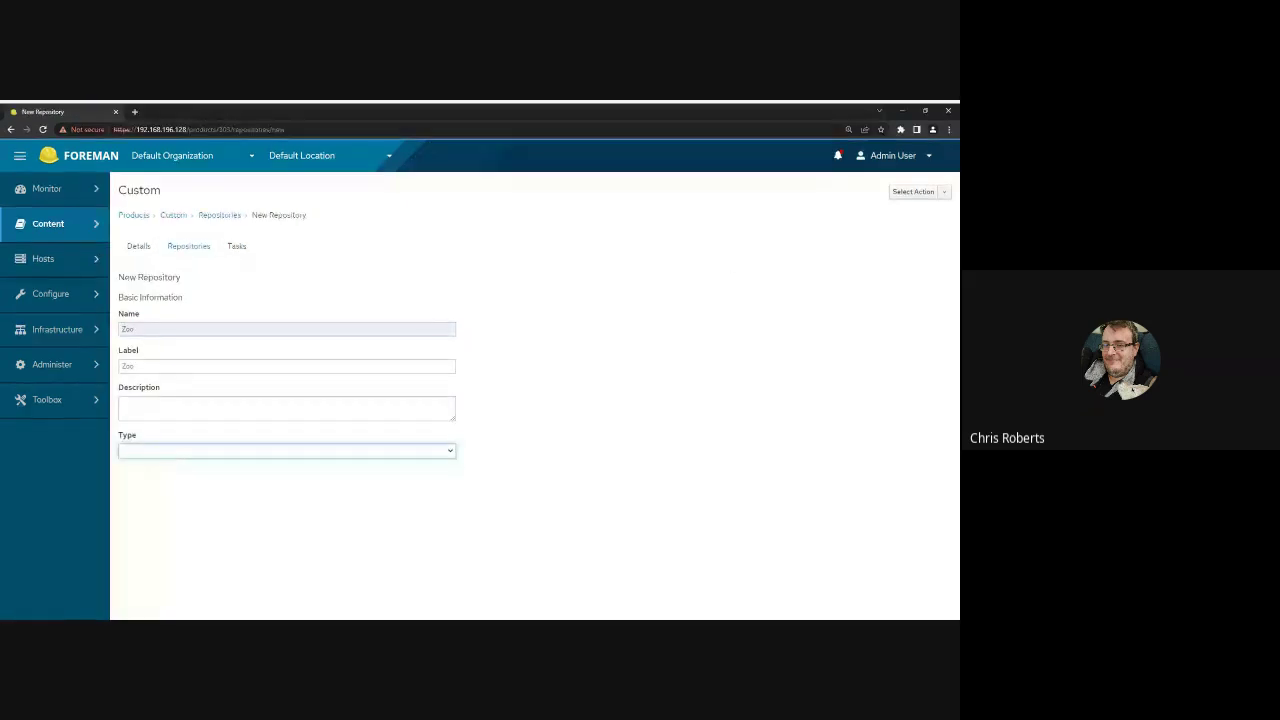
click(148, 488)
- Set the new repository's metadata expiration to 5 seconds and try to save it
scroll(150, 470, down, 3)
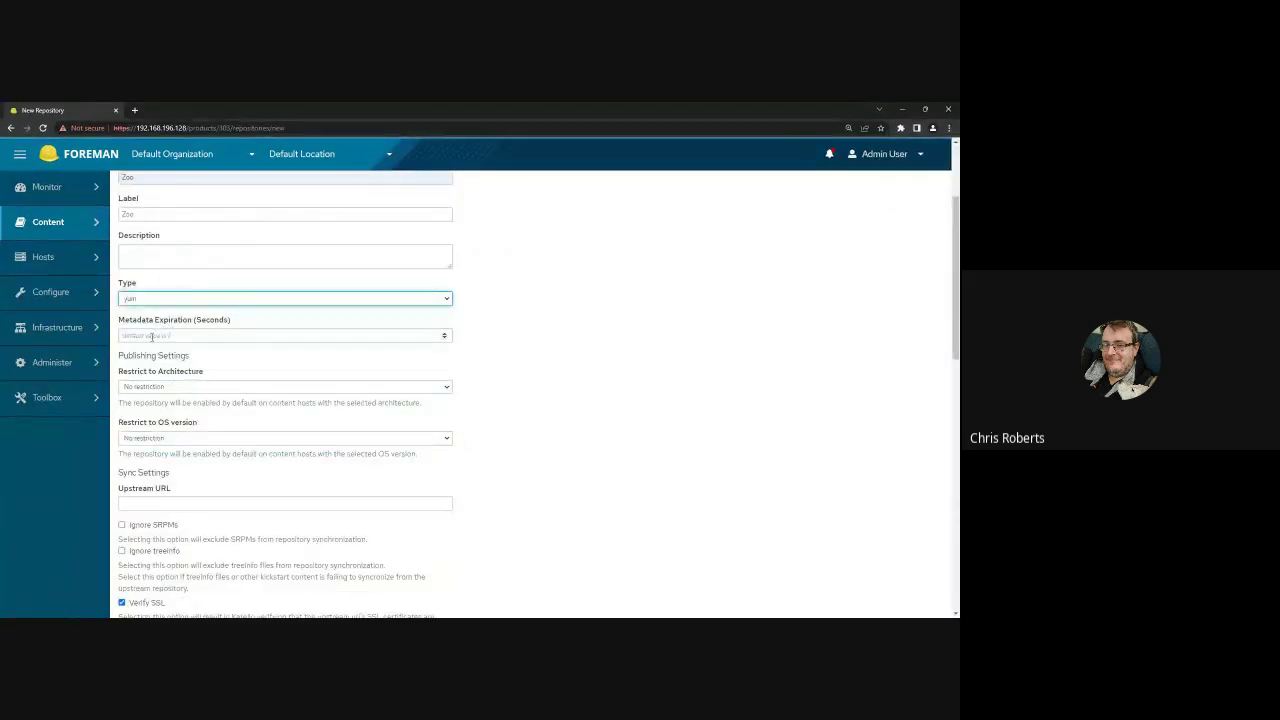
click(152, 337)
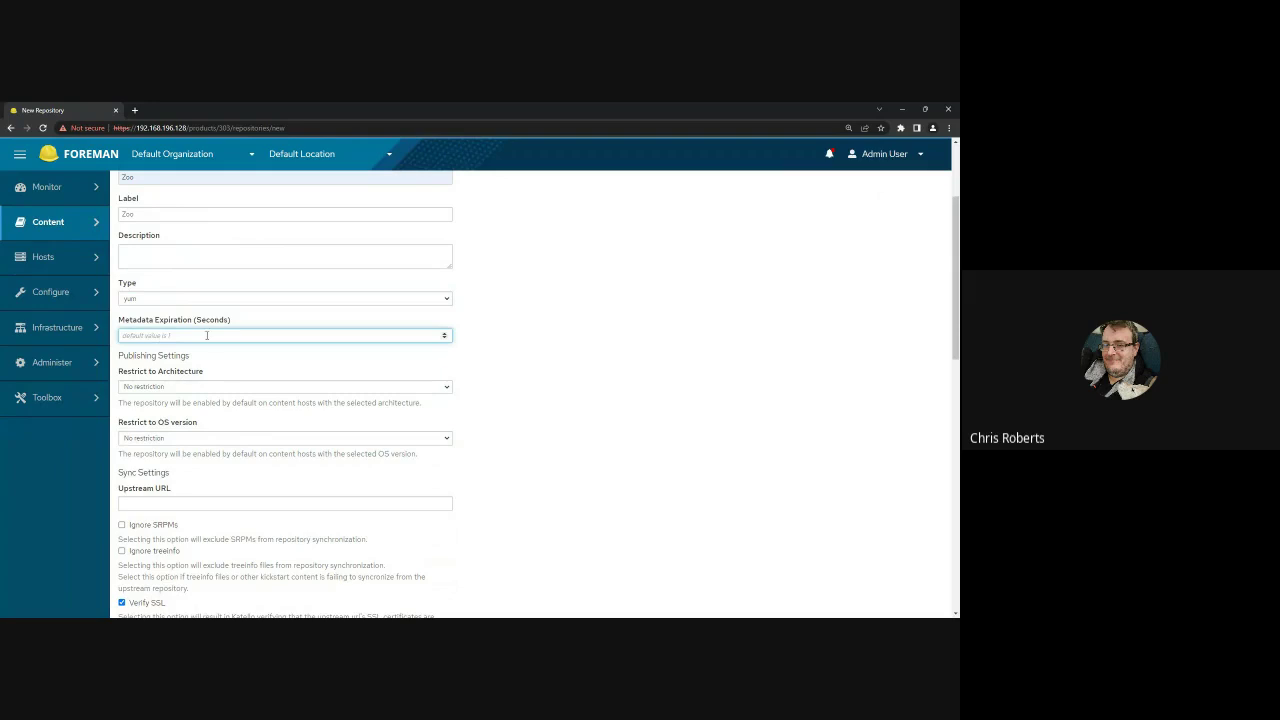
text(3)
scroll(260, 395, down, 5)
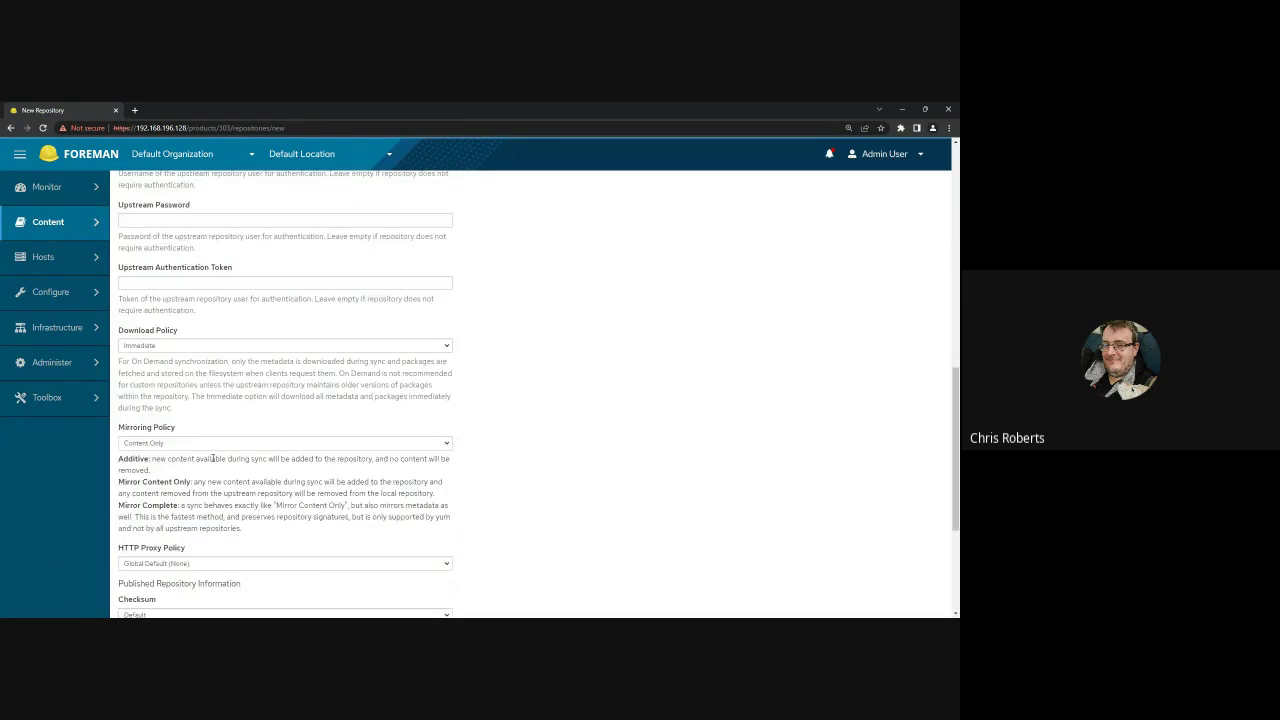
scroll(213, 458, down, 3)
click(130, 611)
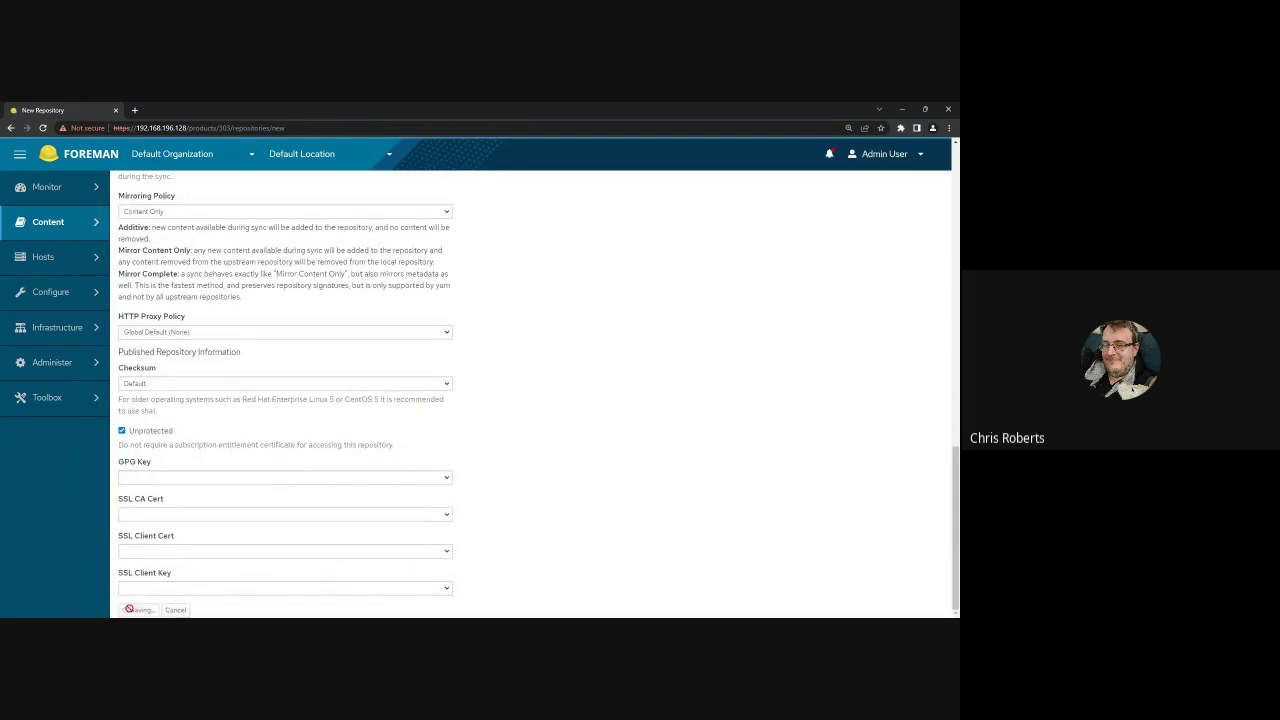
- Change the new repository's name to Zoo432 and save it in the Custom product
scroll(190, 400, up, 10)
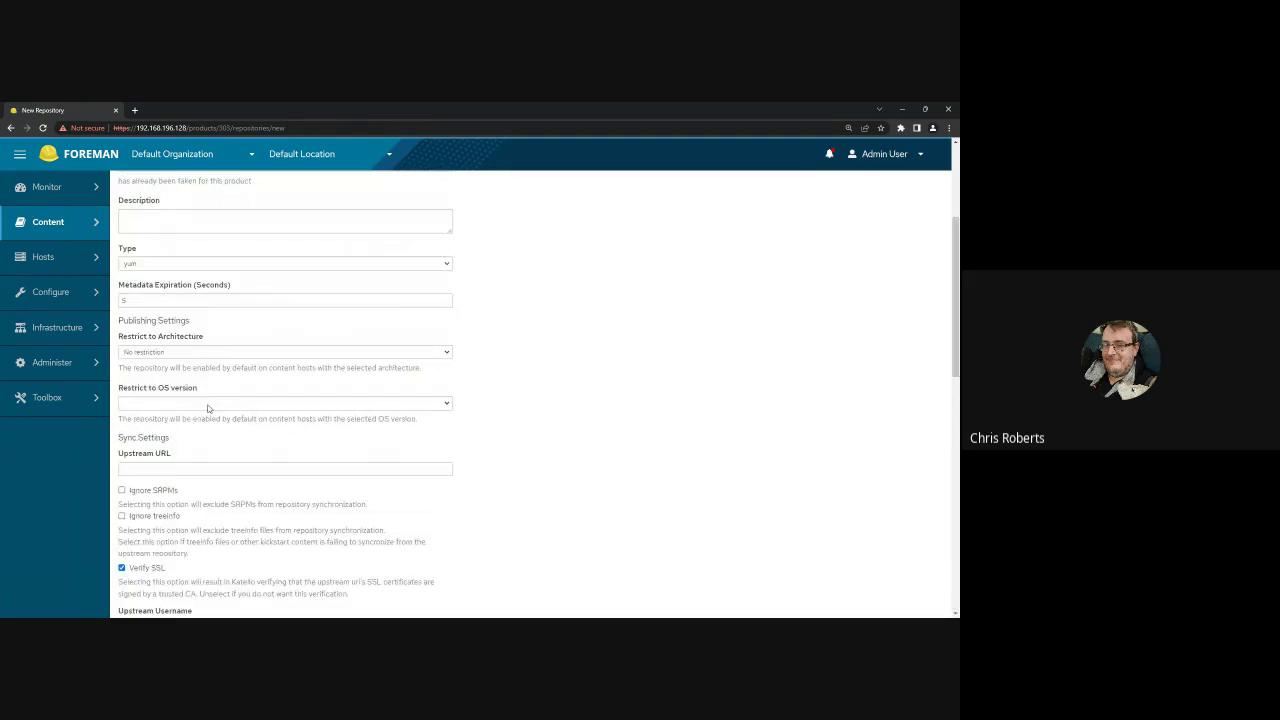
scroll(208, 408, up, 3)
double_click(182, 321)
text(Zoo2)
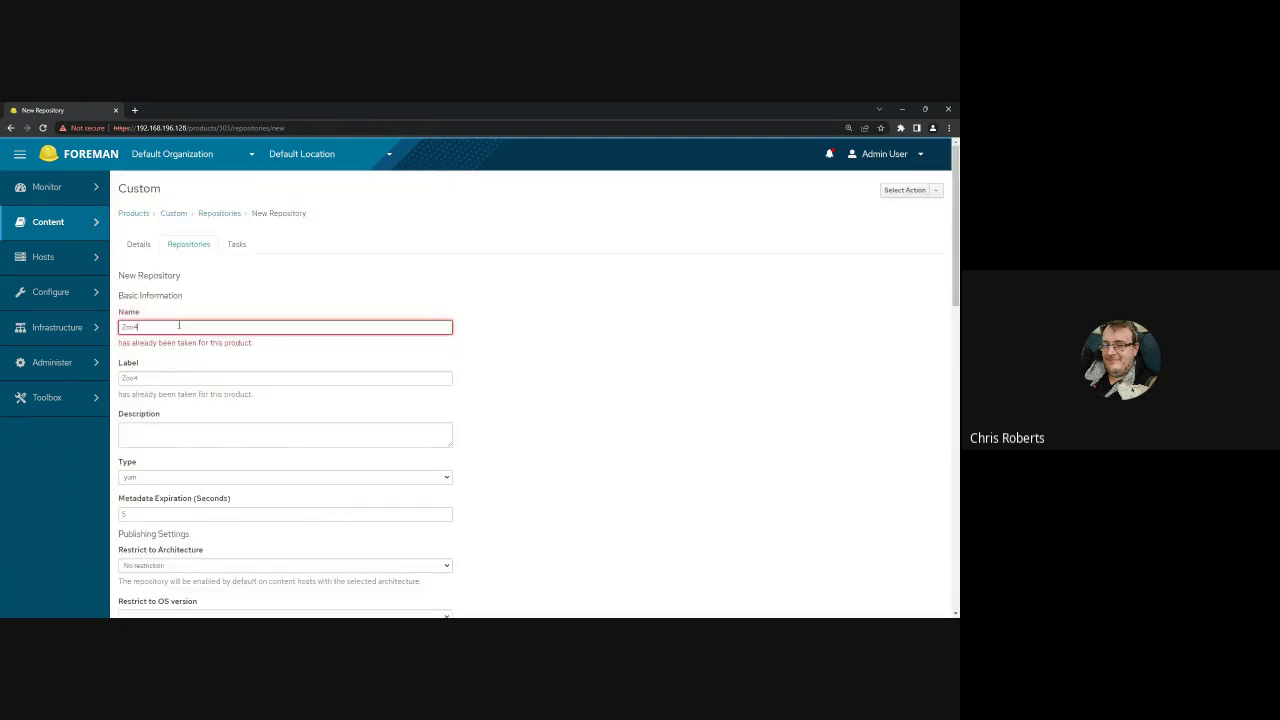
scroll(178, 408, down, 10)
scroll(128, 609, down, 3)
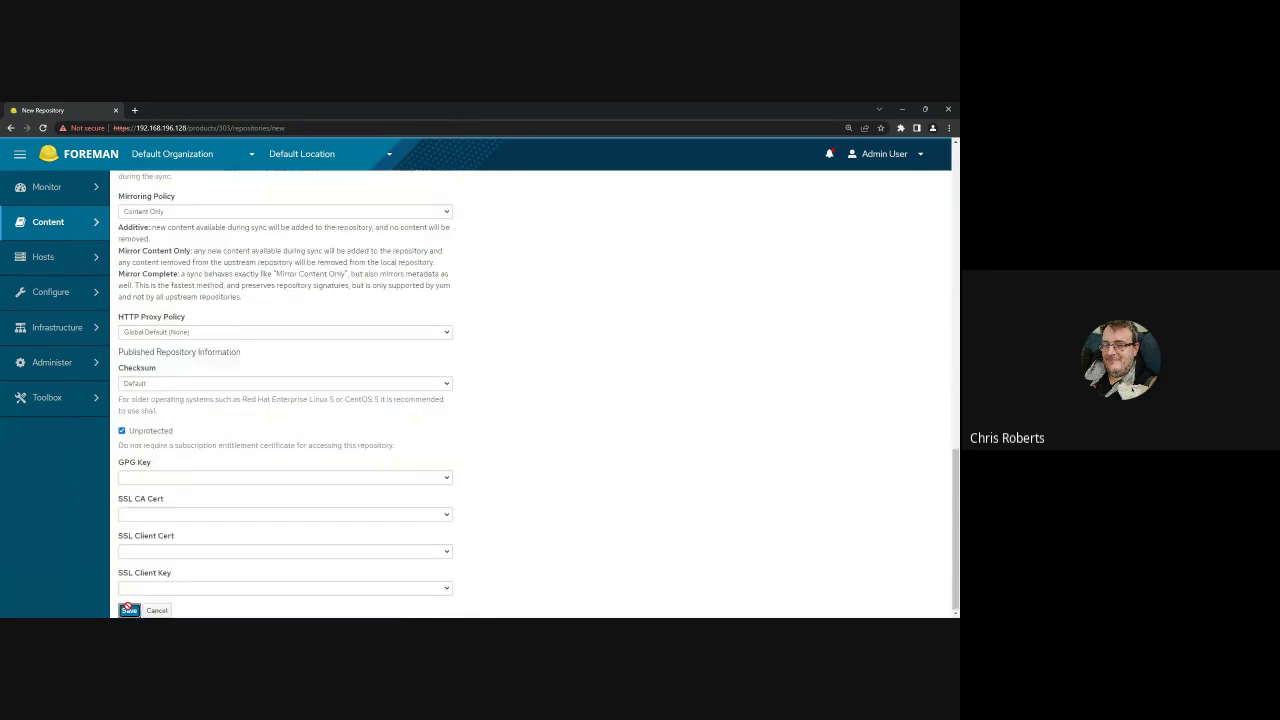
click(132, 610)
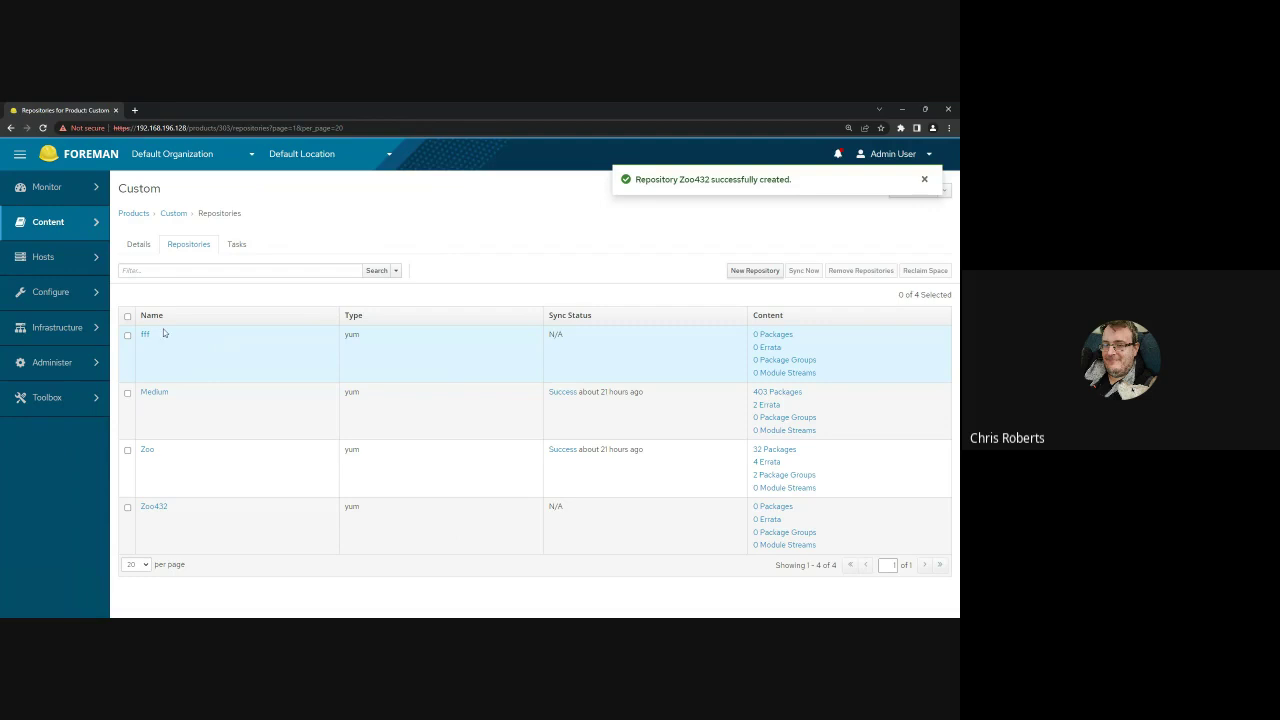
- Open the Zoo432 repository, cancel editing its Metadata Expiration, and remove the expiration value instead
click(153, 507)
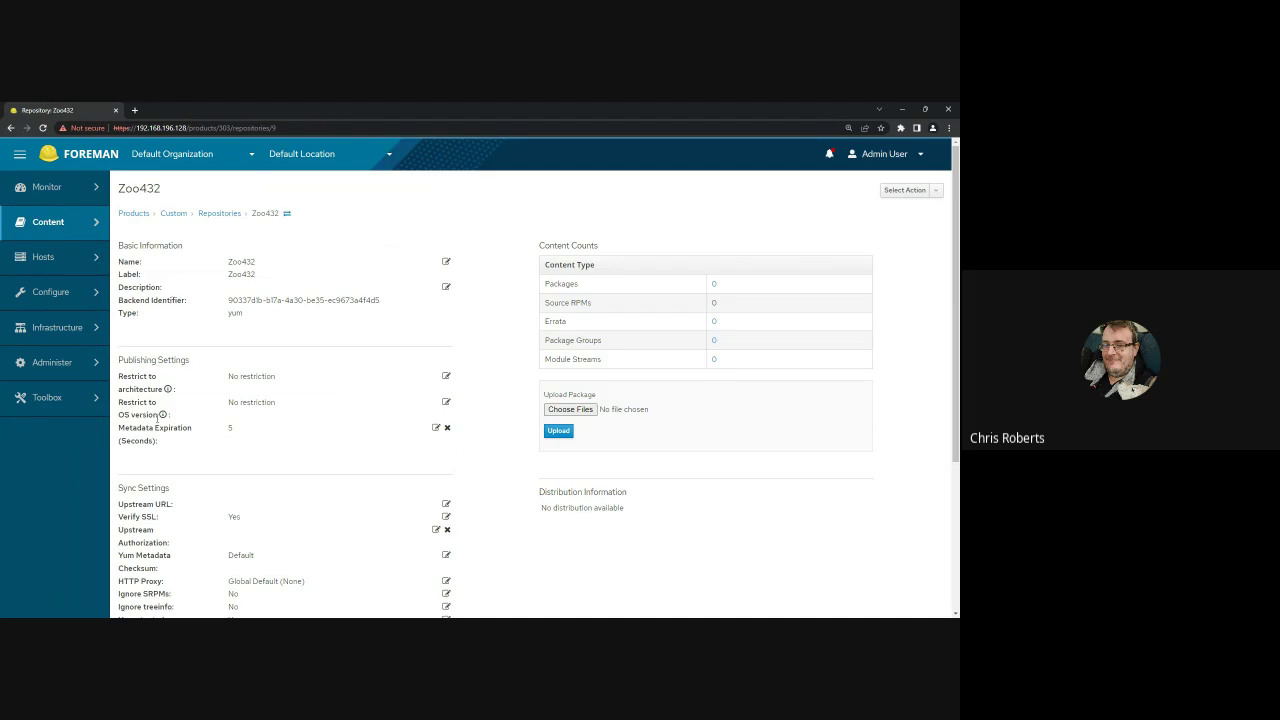
click(436, 428)
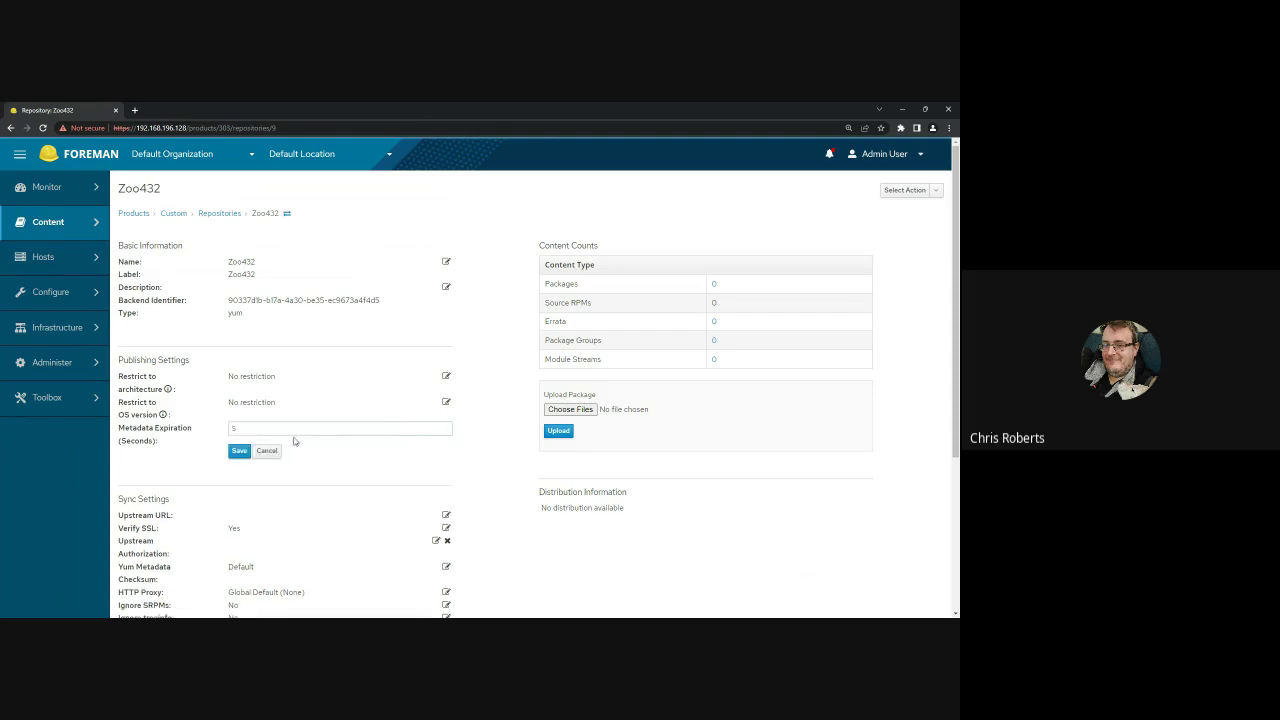
click(446, 426)
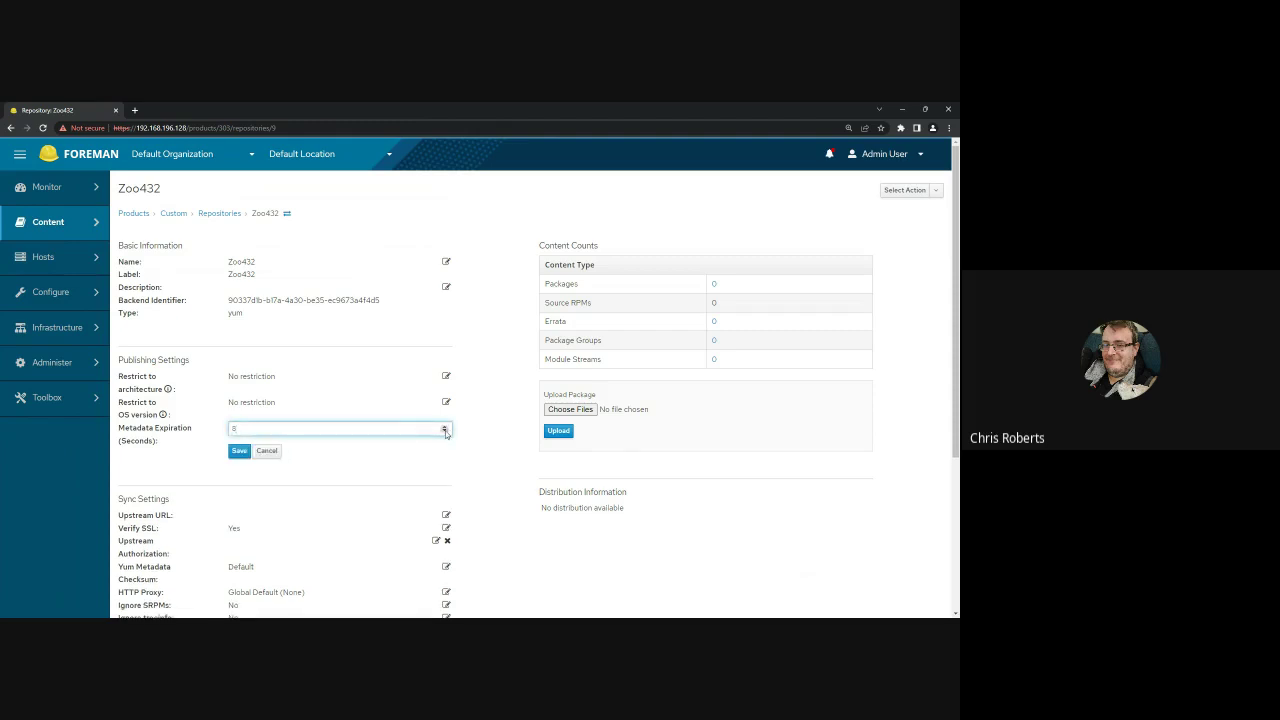
click(268, 451)
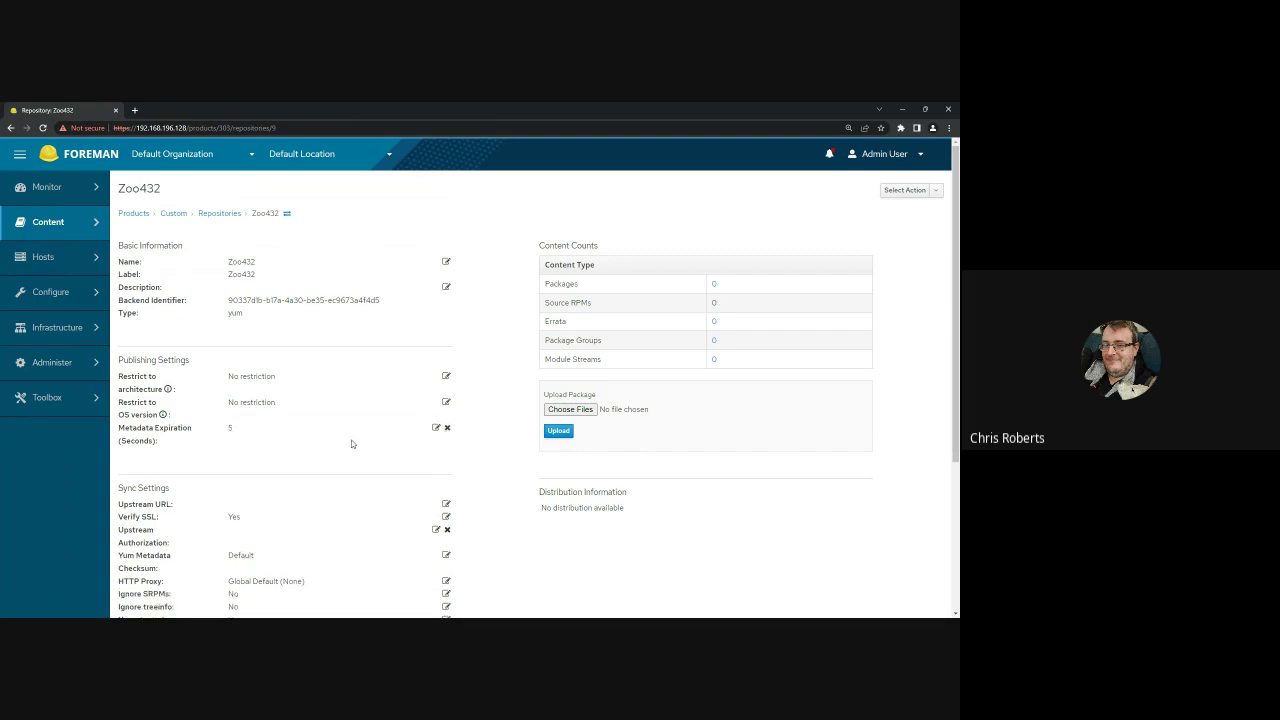
click(447, 428)
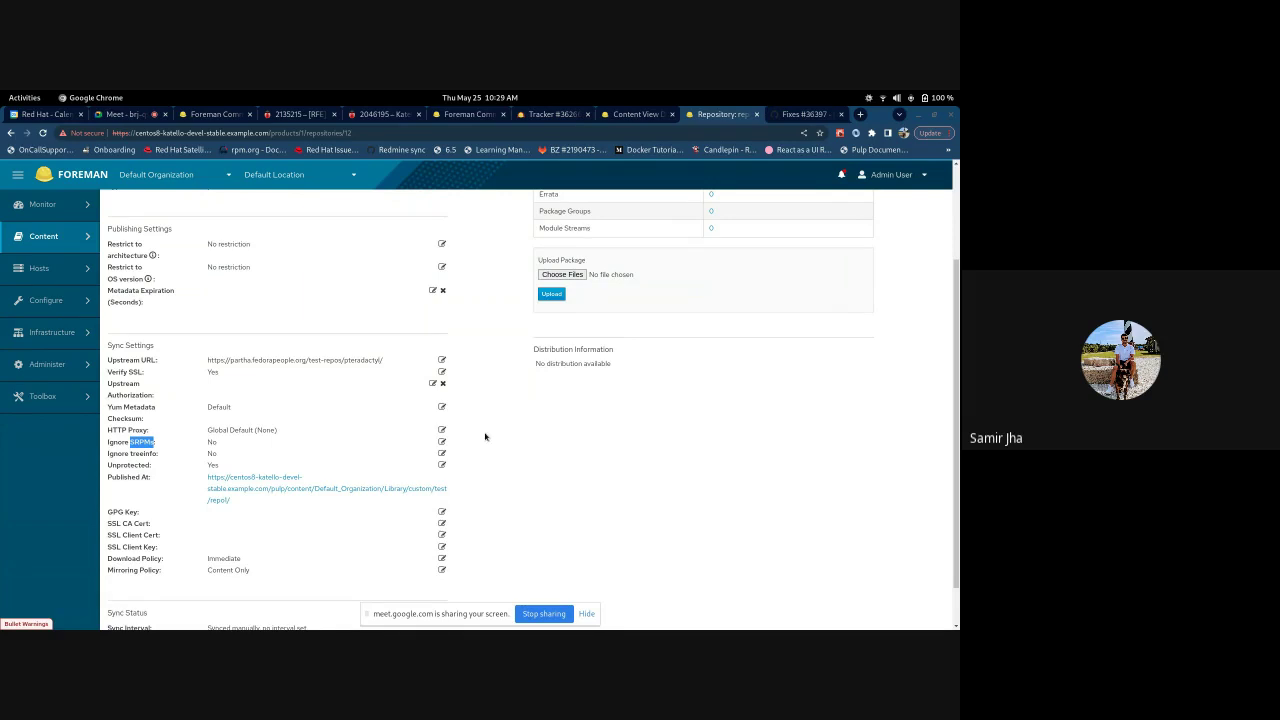
- Close the repo1 repository page and bring up the versions of the cv_demo content view
scroll(485, 436, up, 3)
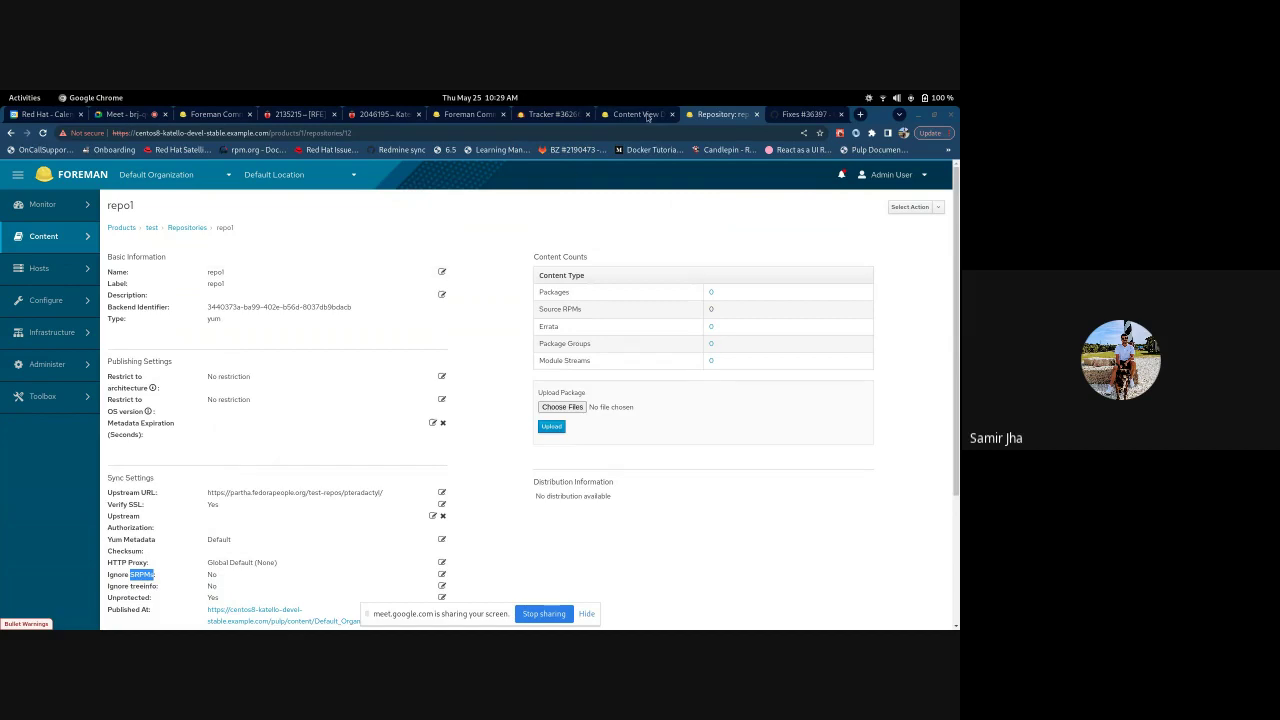
click(756, 115)
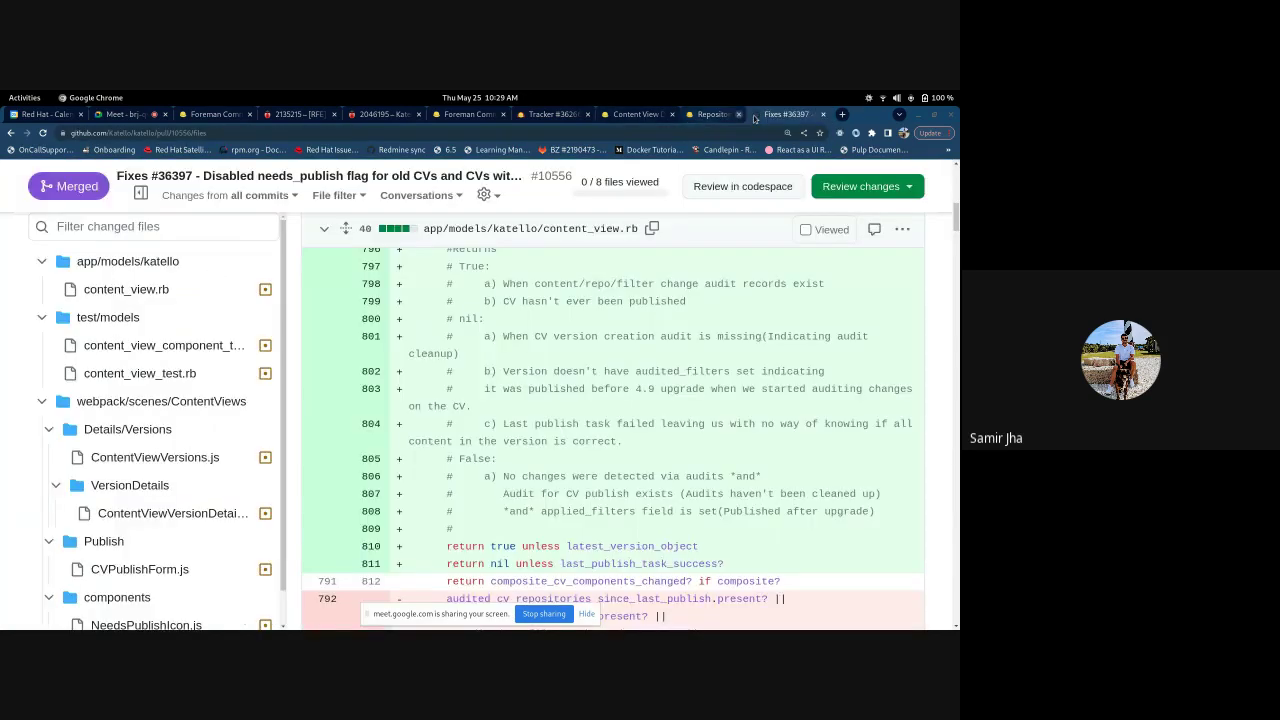
click(755, 118)
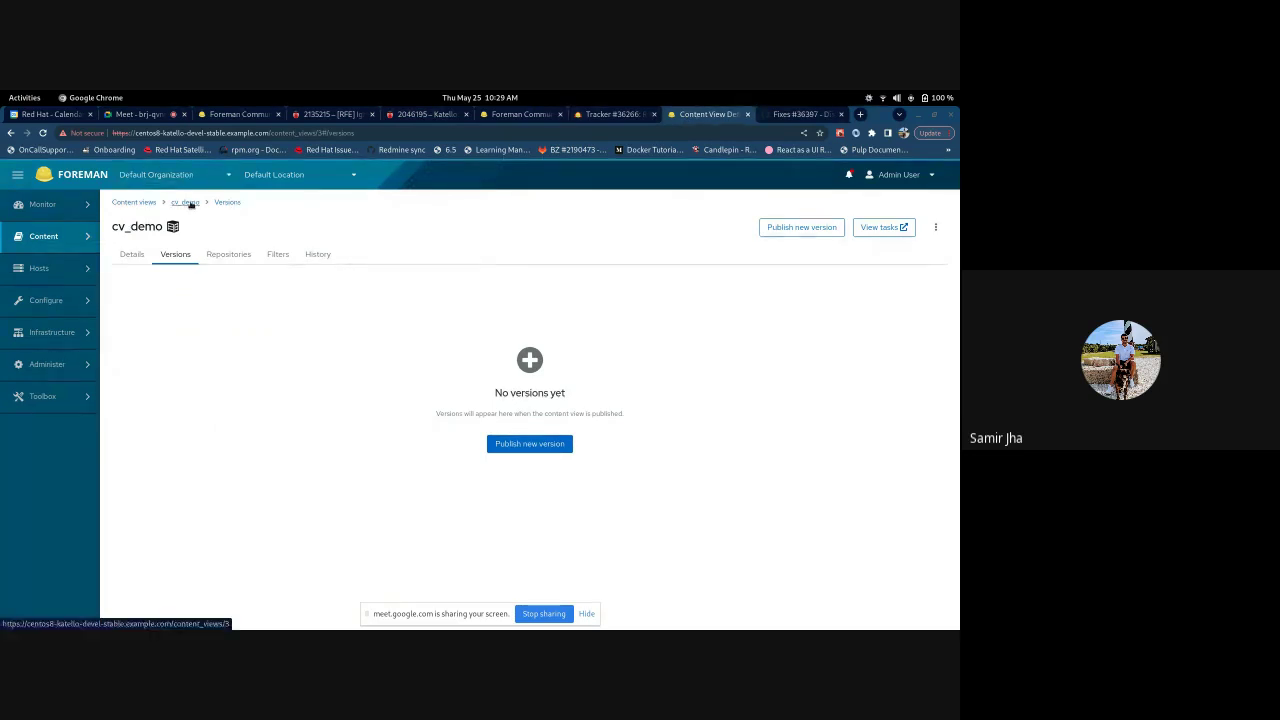
- Publish version 1.0 of the cv_demo content view without a description or extra promotion
click(522, 446)
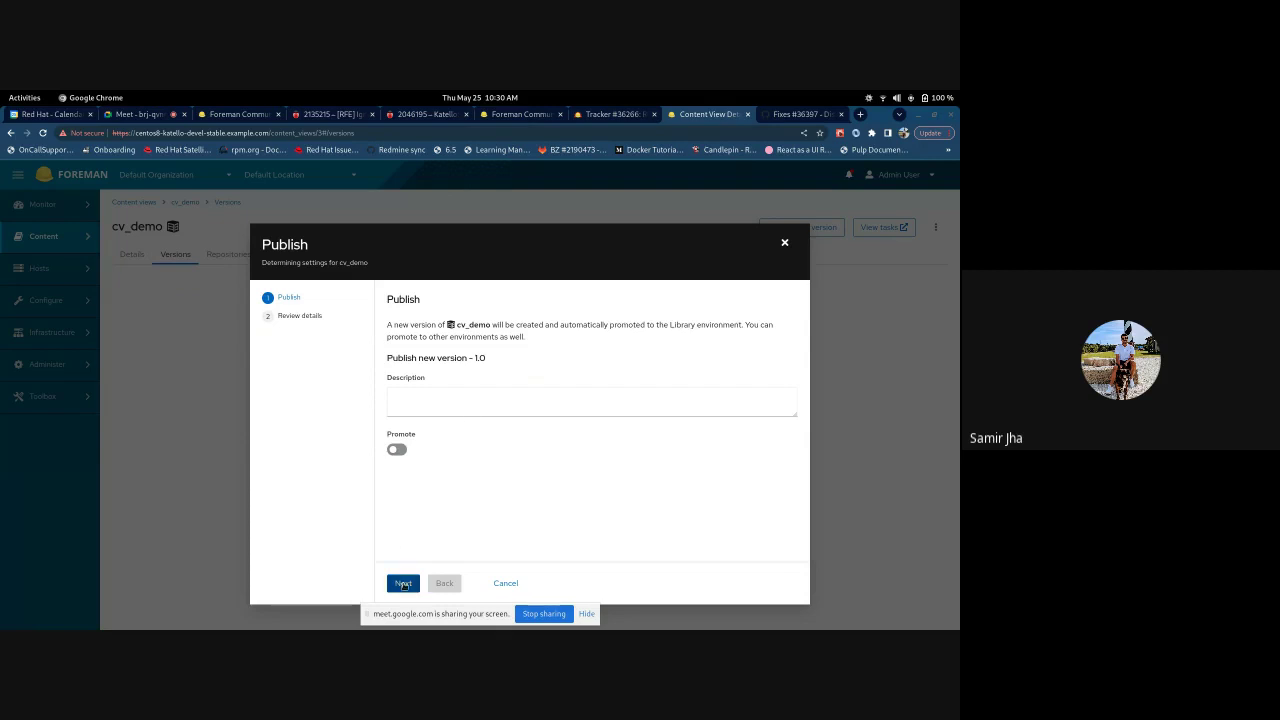
click(403, 583)
click(404, 584)
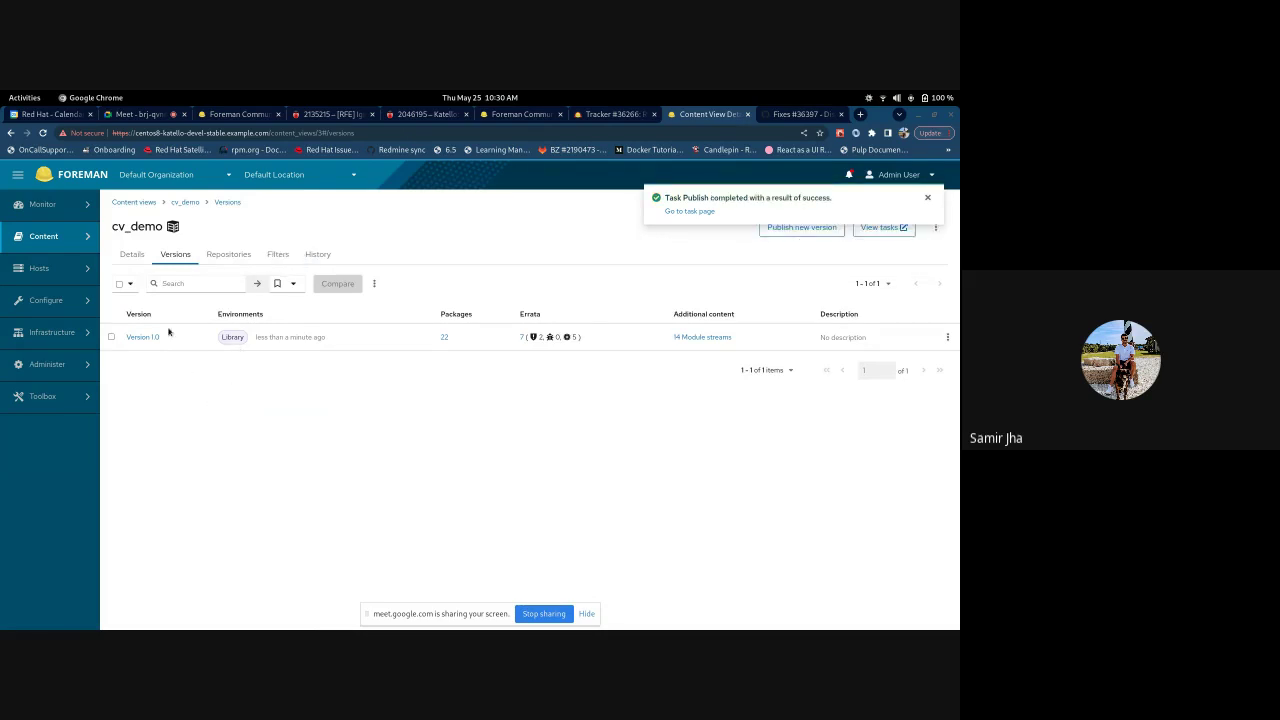
- Switch to the terminal, rerun cv.needs_publish? in the pry console, and return to the cv_demo versions in Chrome
mouse_move(3, 92)
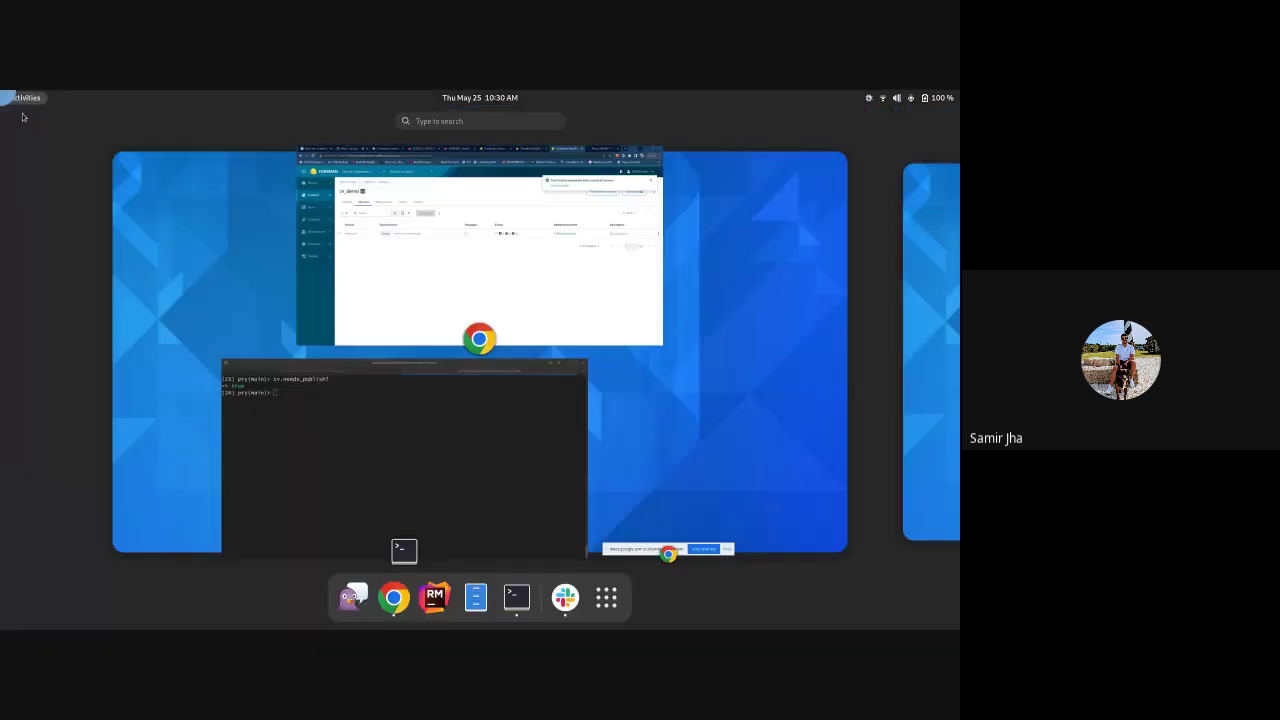
click(360, 456)
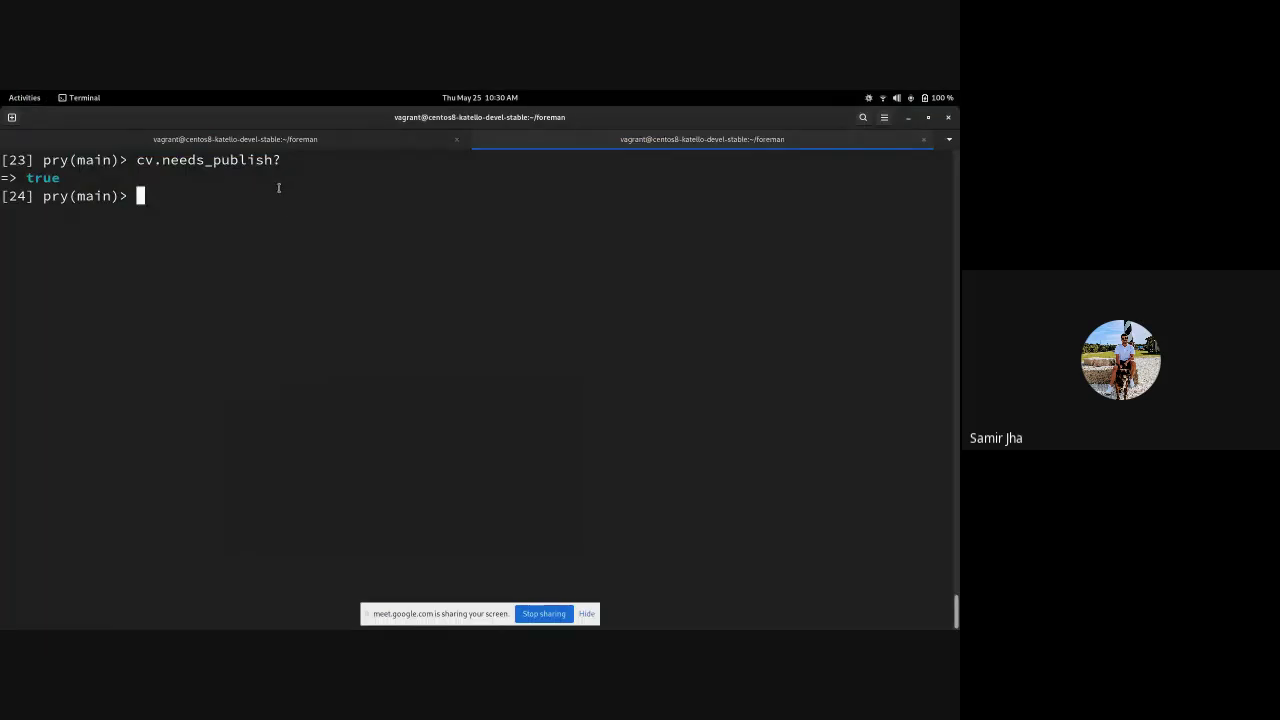
key(Up)
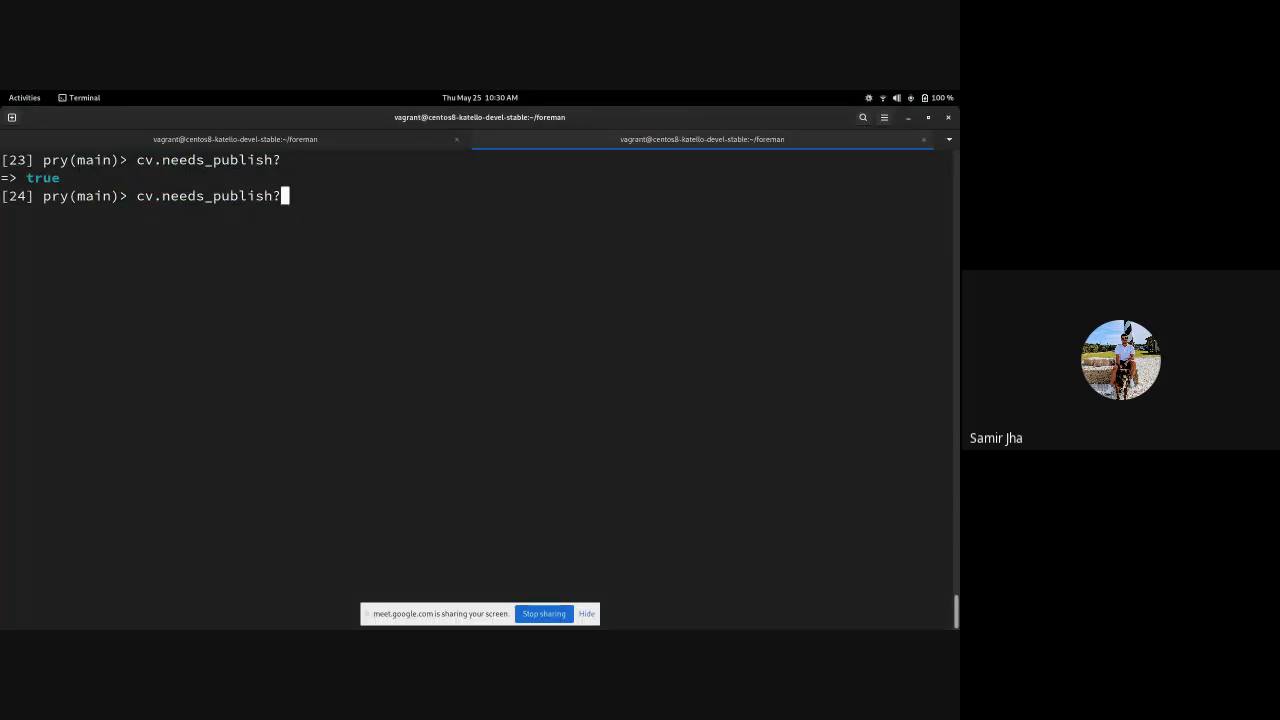
key(Return)
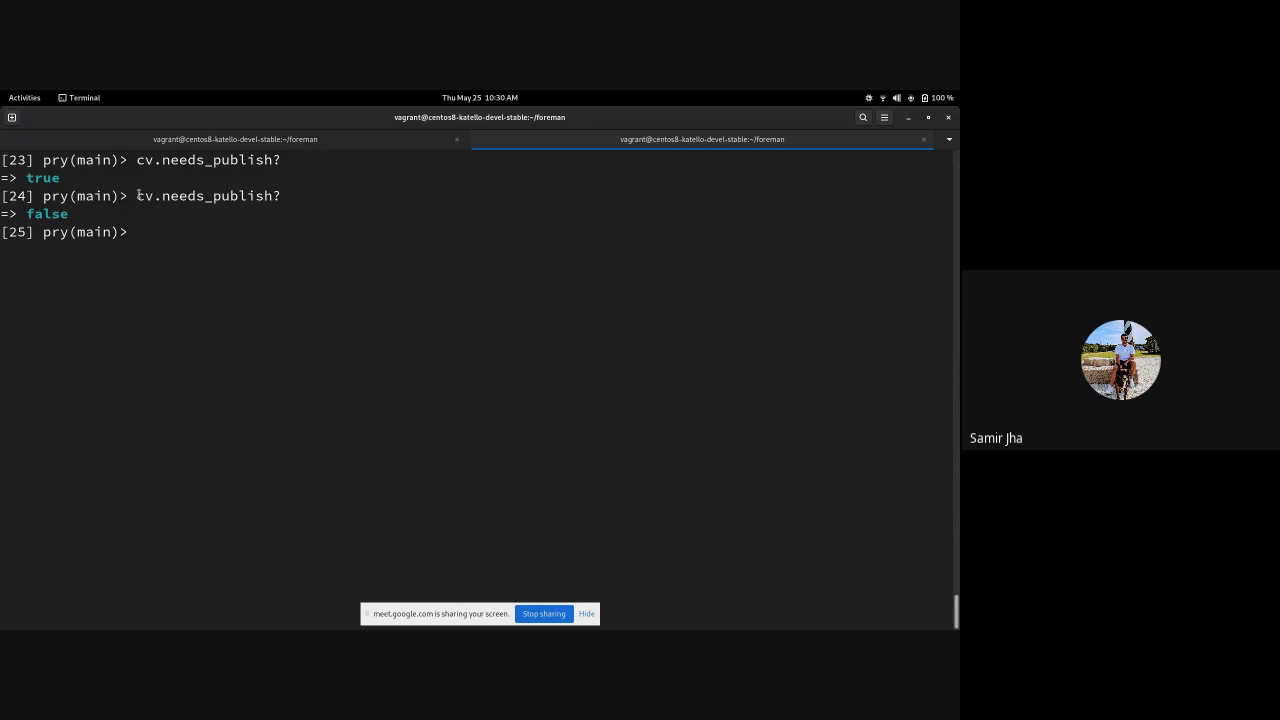
key(alt+Tab)
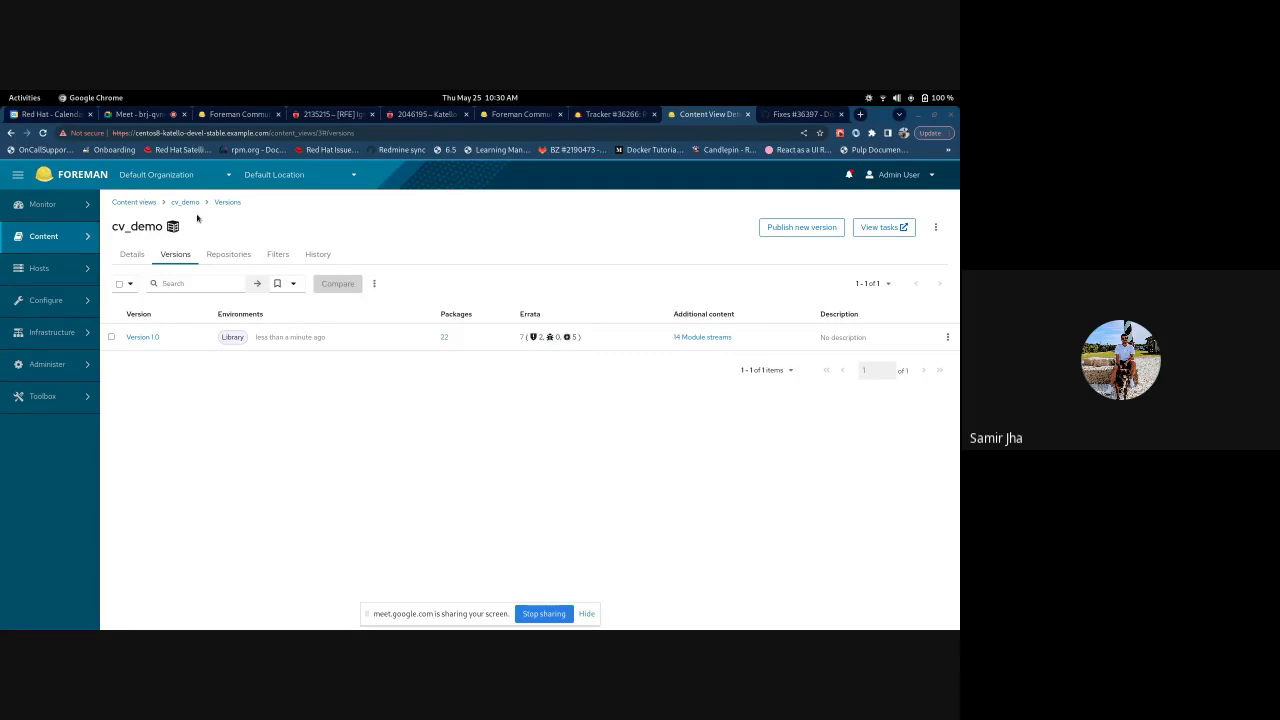
key(alt+Tab)
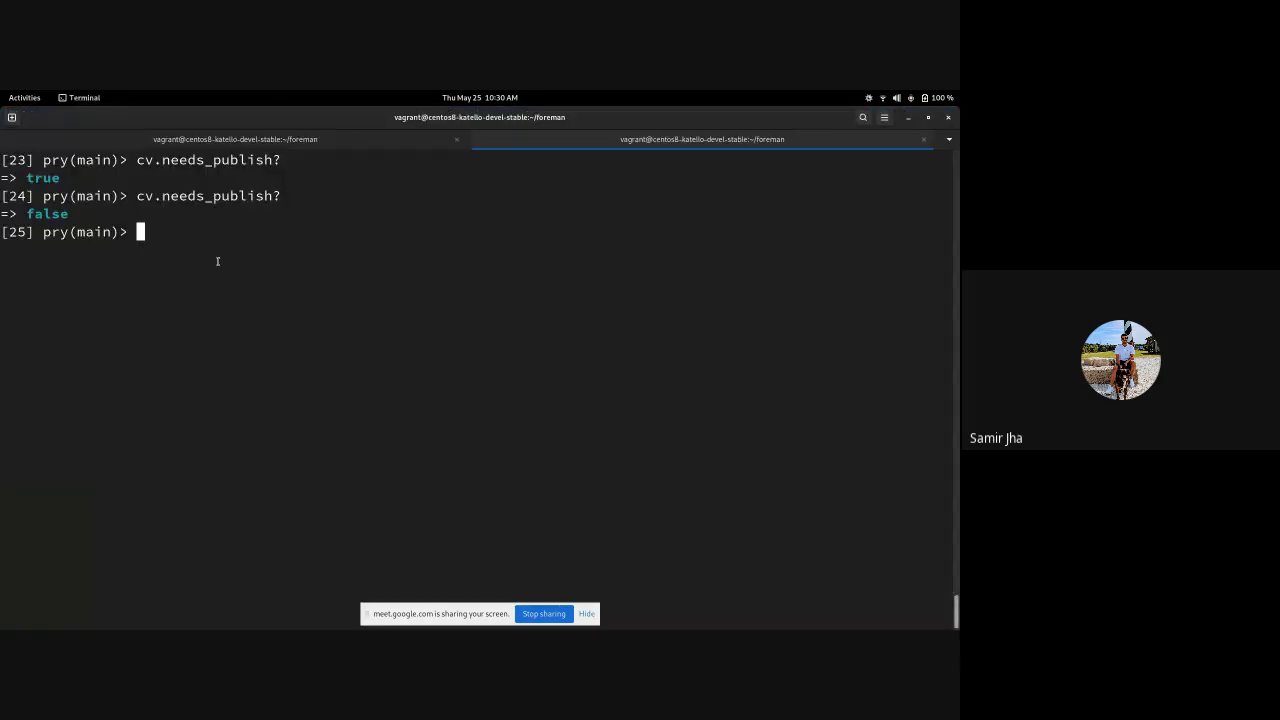
key(alt+Tab)
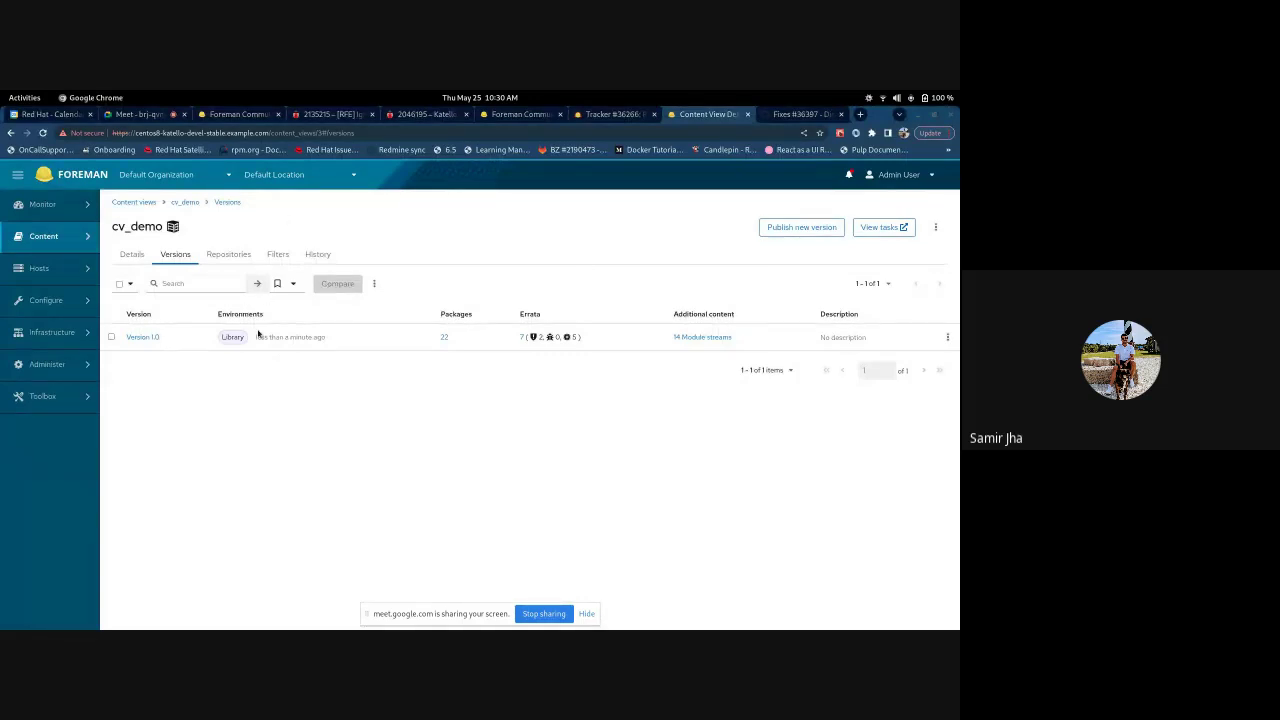
- Start publishing another version of cv_demo, examine the notice about repository and filter updates, and close the wizard without publishing
click(785, 228)
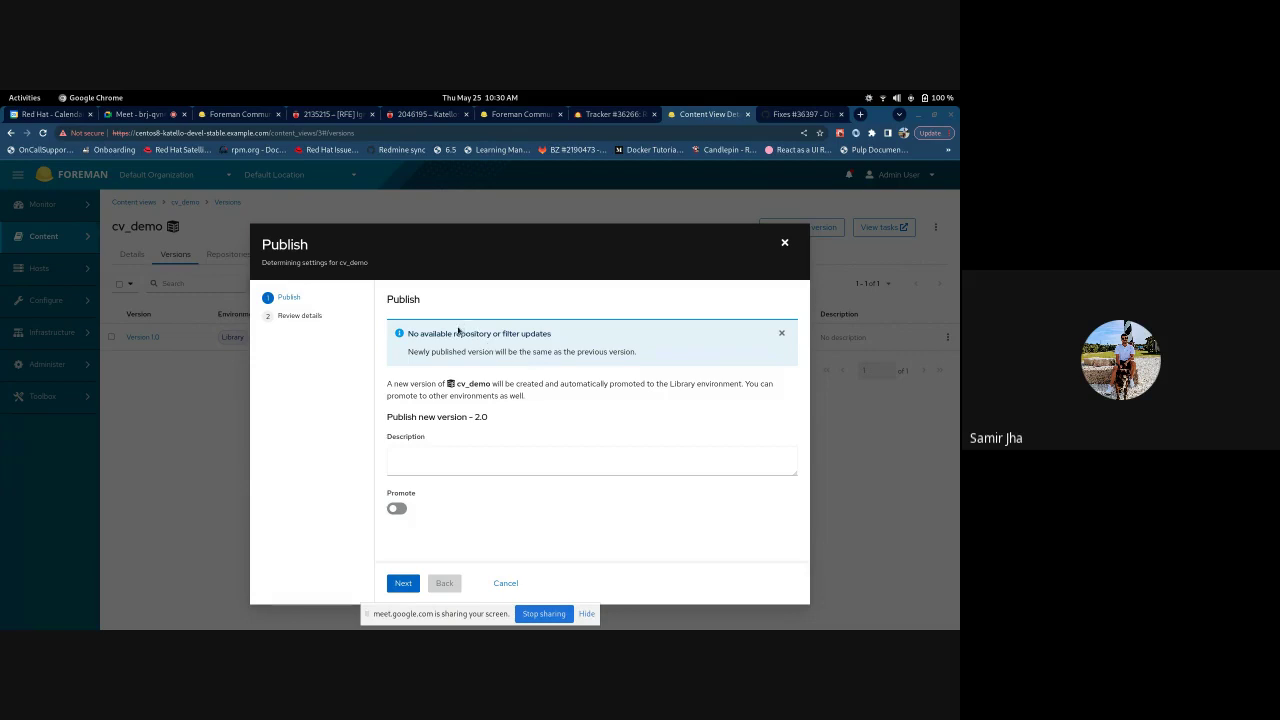
triple_click(406, 352)
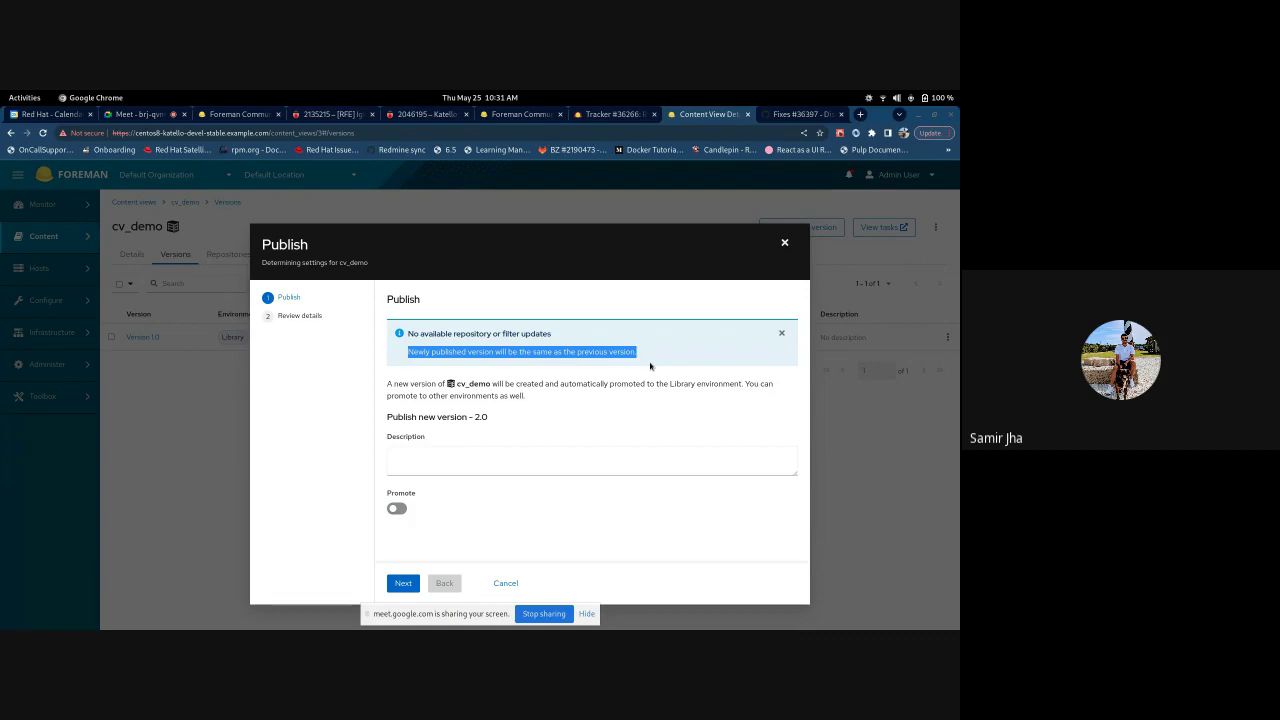
click(784, 245)
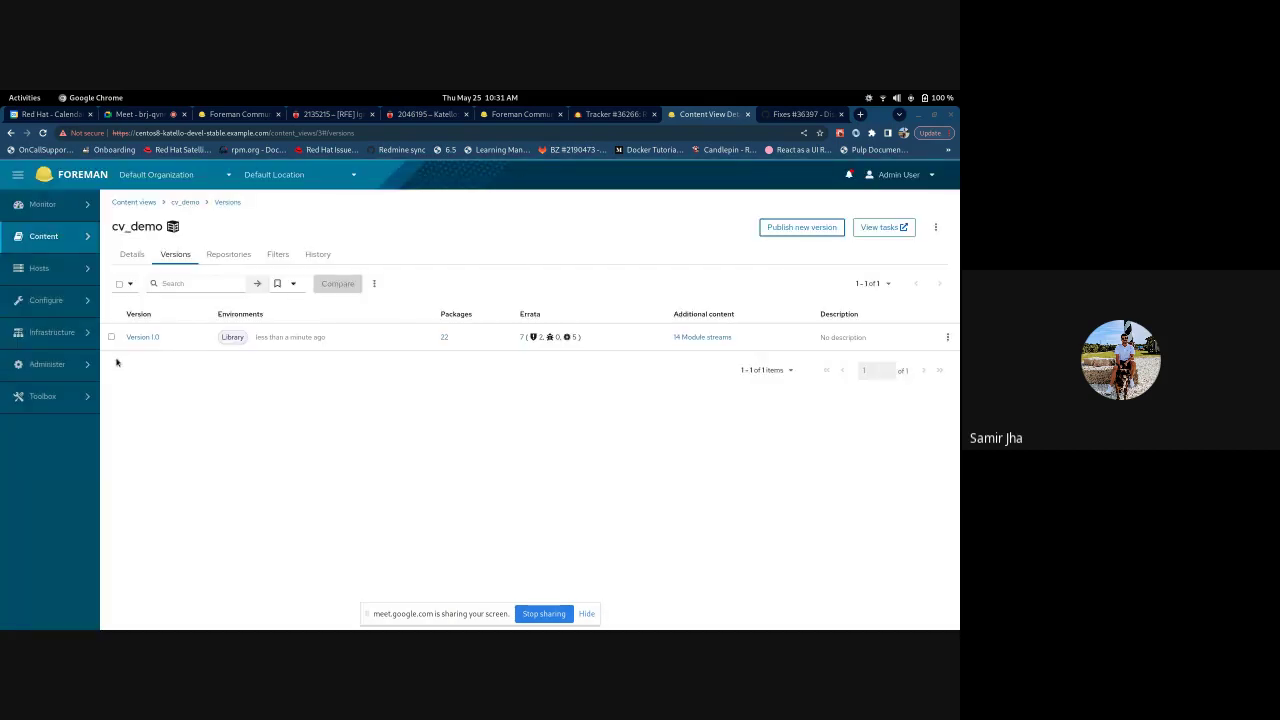
- Create an include filter named test with content type Errata in the cv_demo content view
click(281, 256)
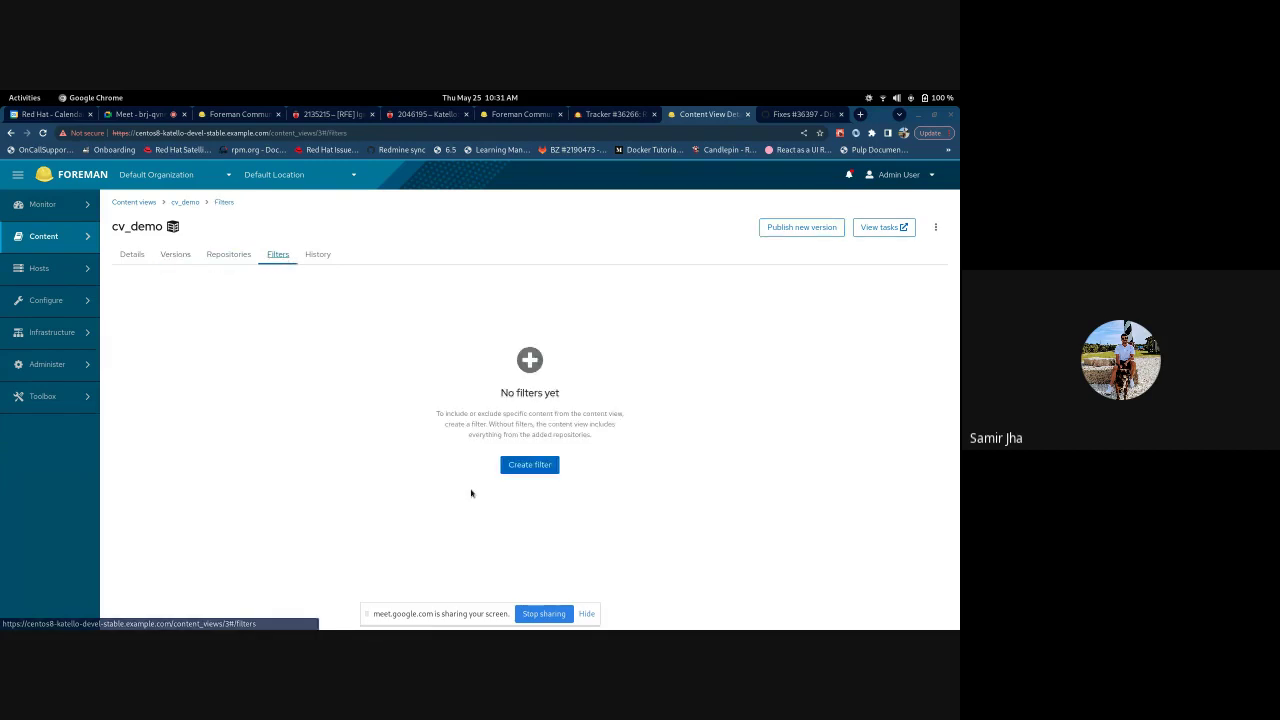
click(529, 464)
click(388, 351)
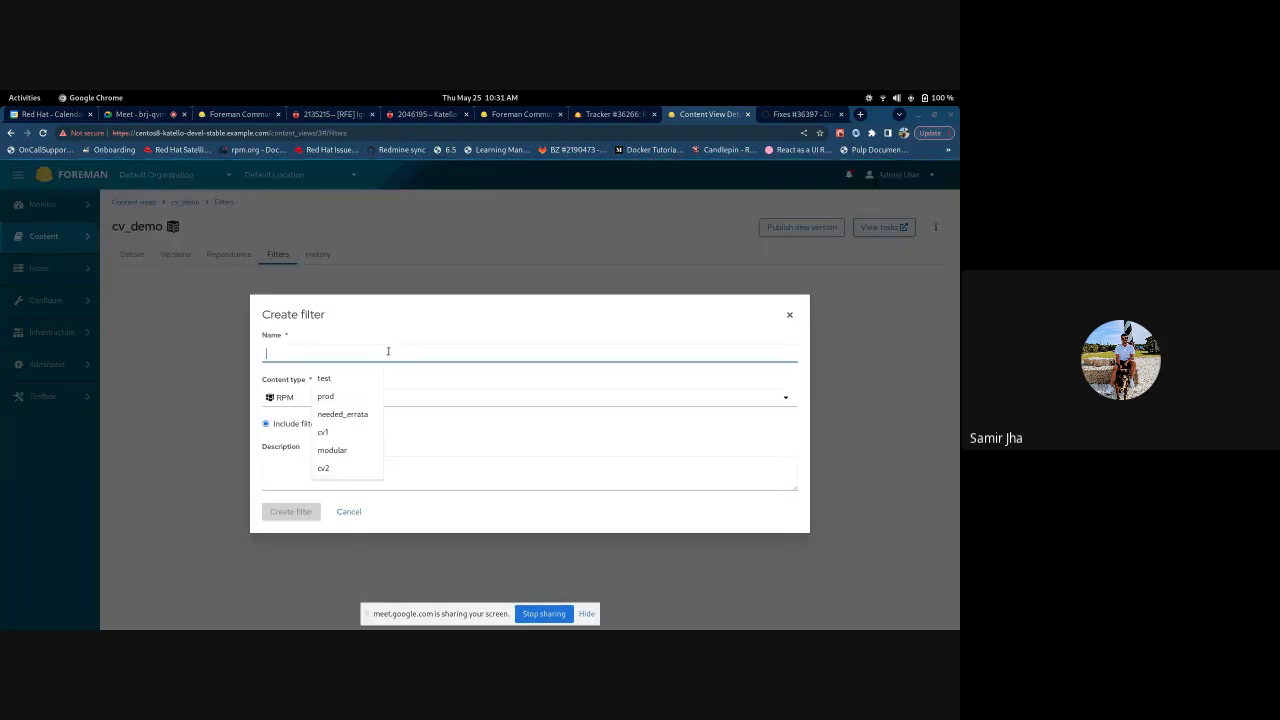
click(423, 400)
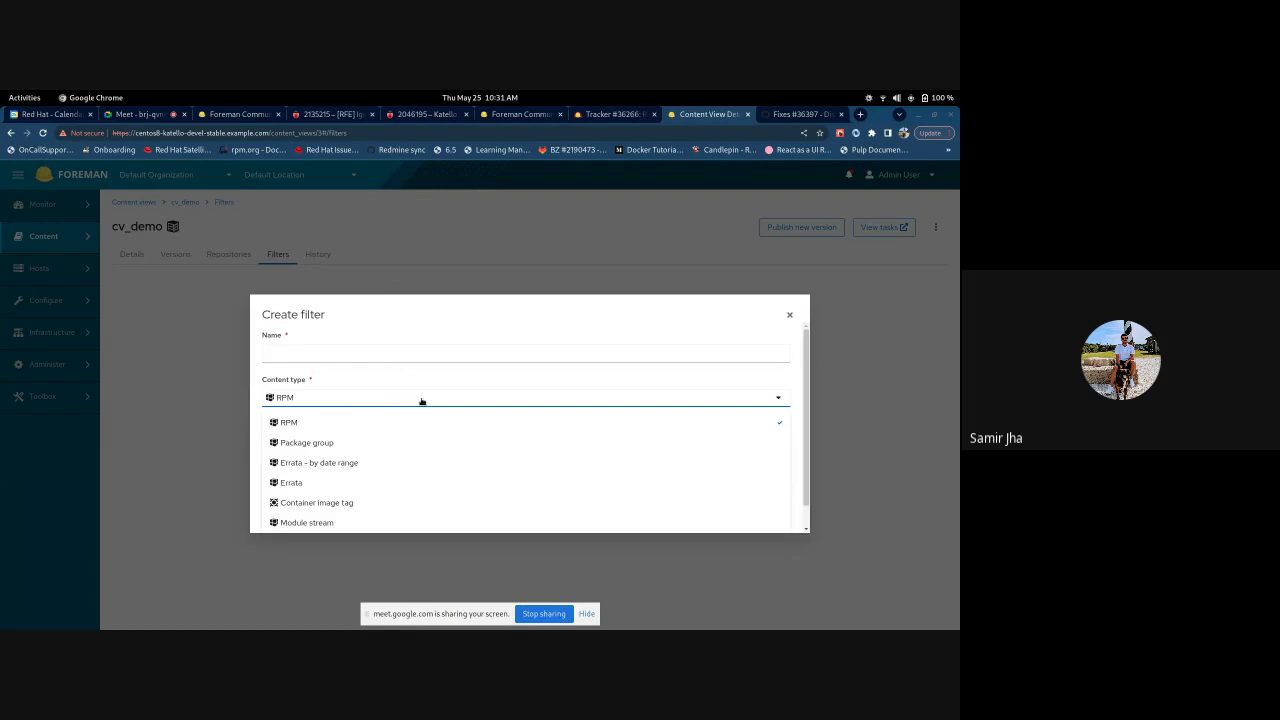
click(335, 483)
click(300, 352)
click(324, 378)
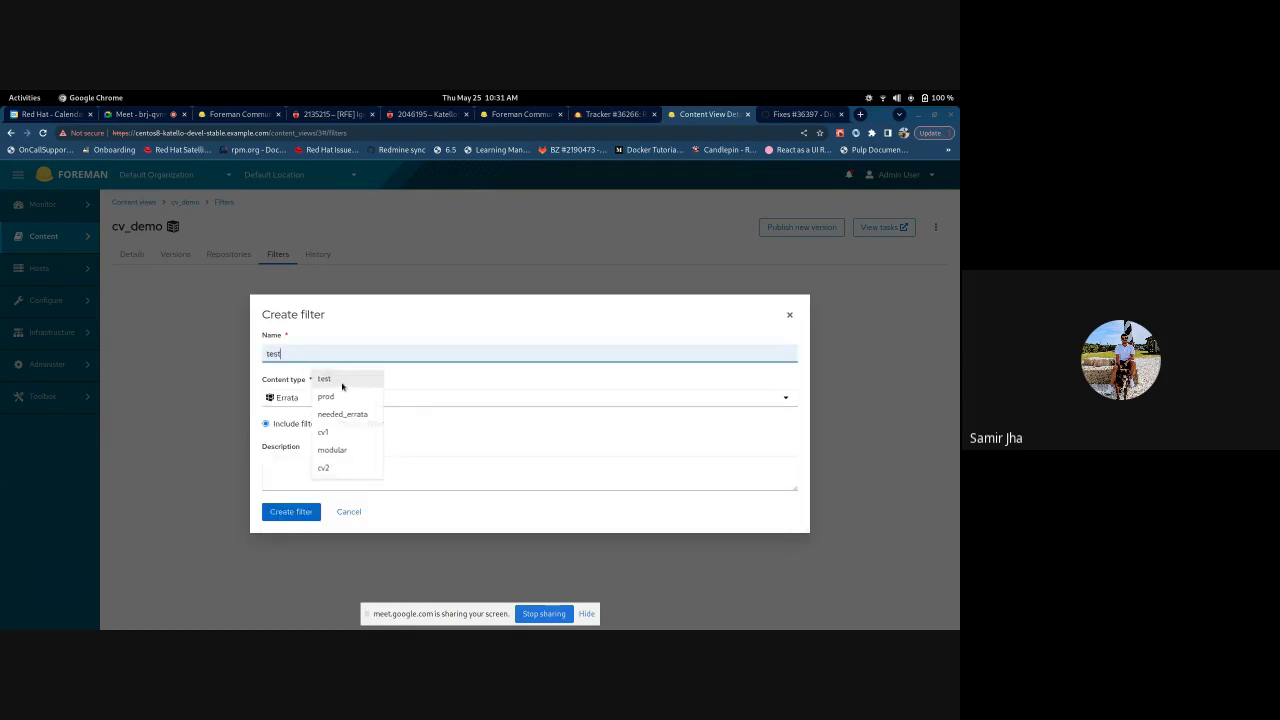
click(303, 514)
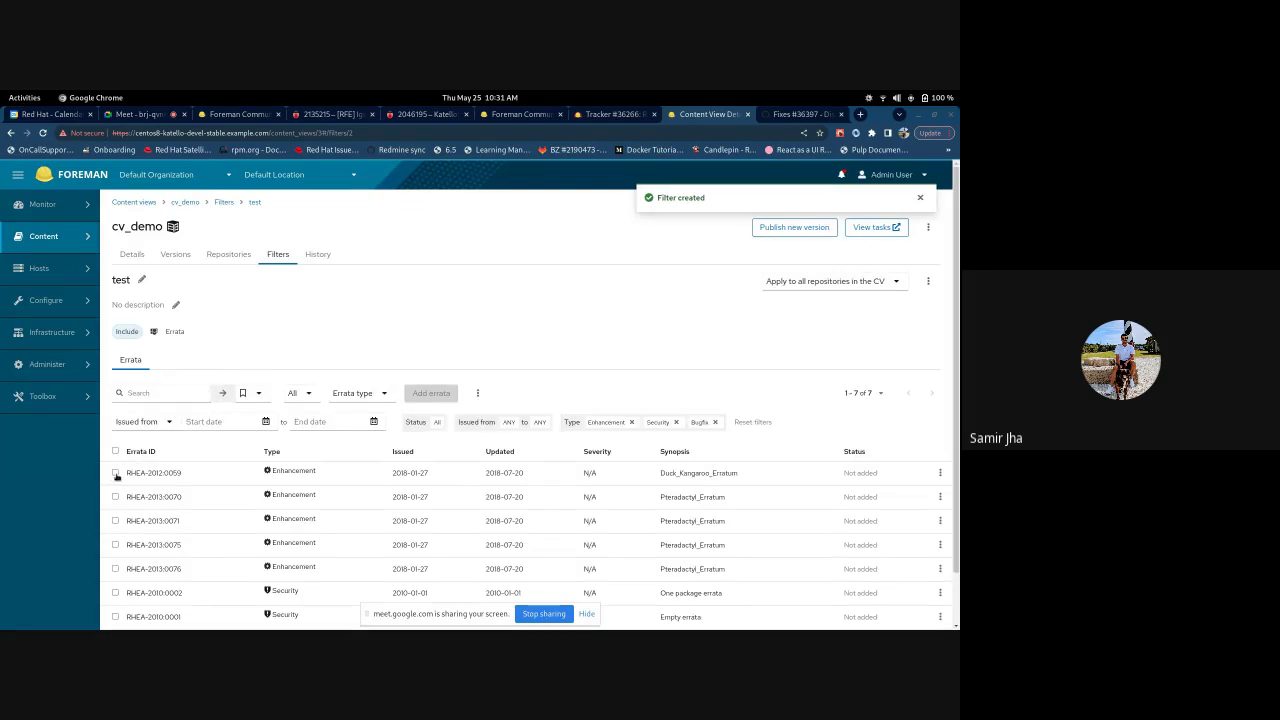
- Add all listed errata to the test filter
click(115, 473)
click(115, 451)
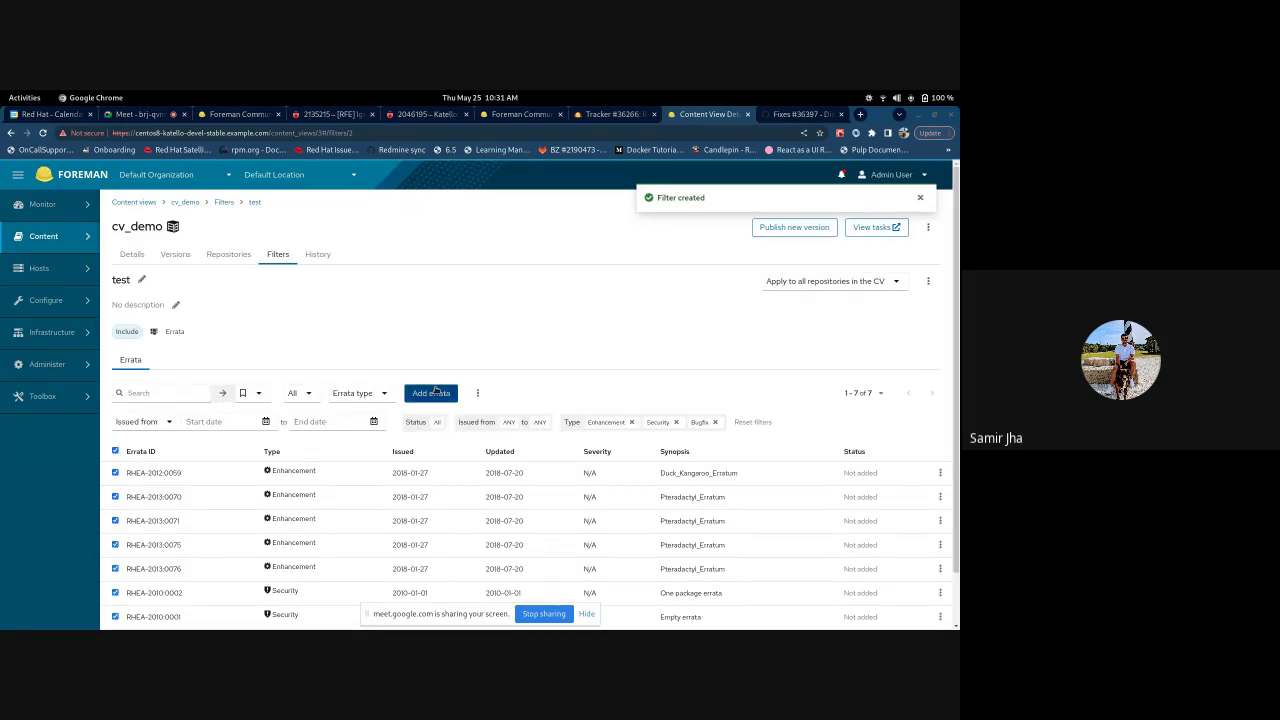
click(438, 395)
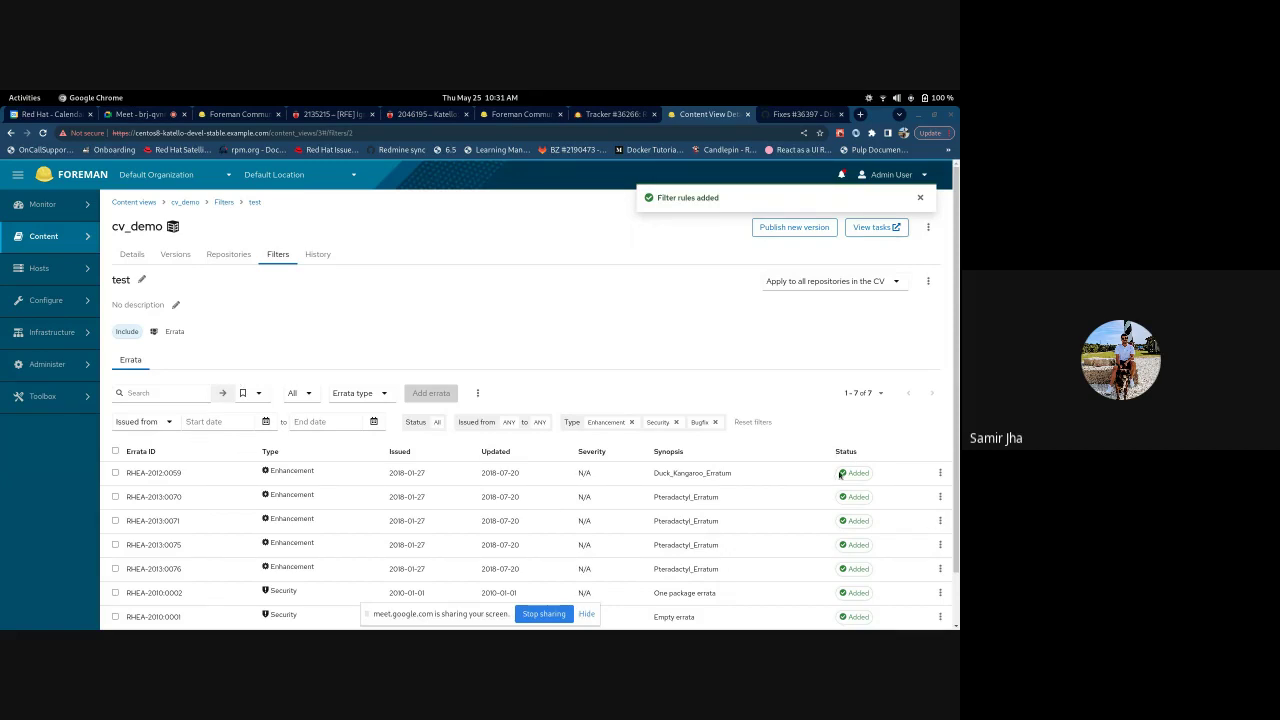
- Check the update indicator on cv_demo's Version 1.0, publish Version 2.0 with the filters applied, and return to the version list
click(177, 255)
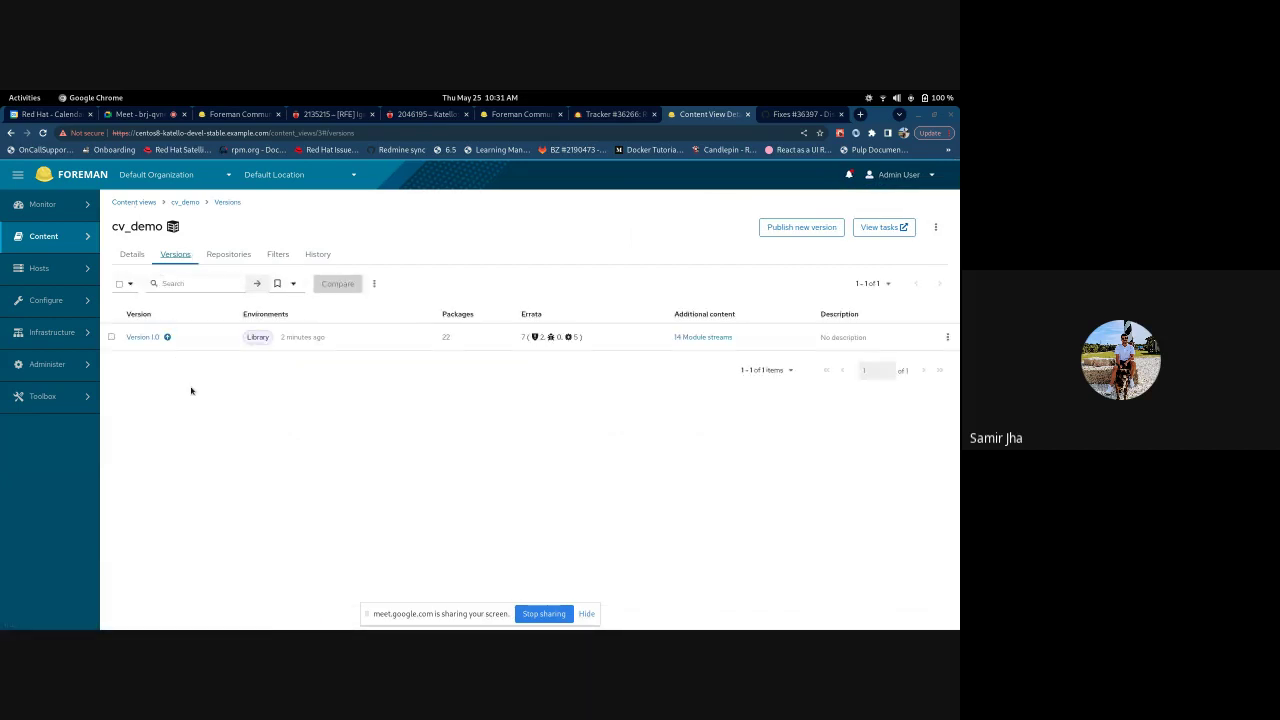
mouse_move(167, 338)
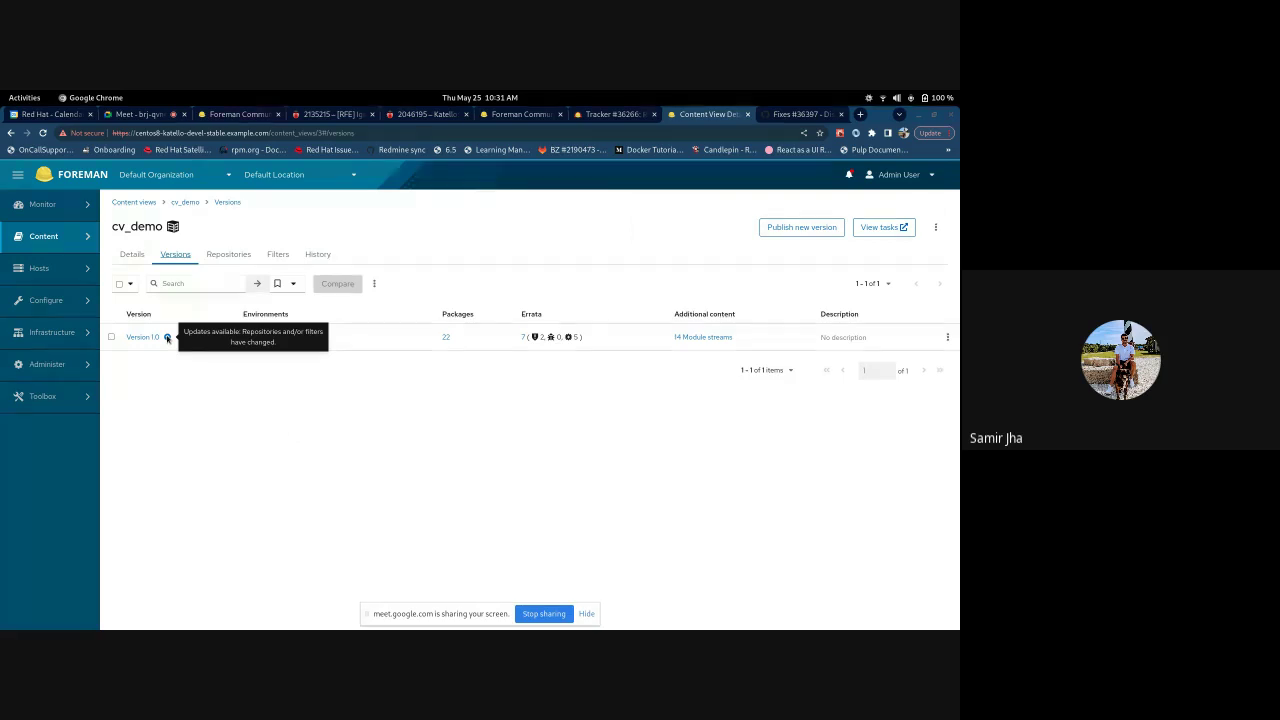
click(795, 229)
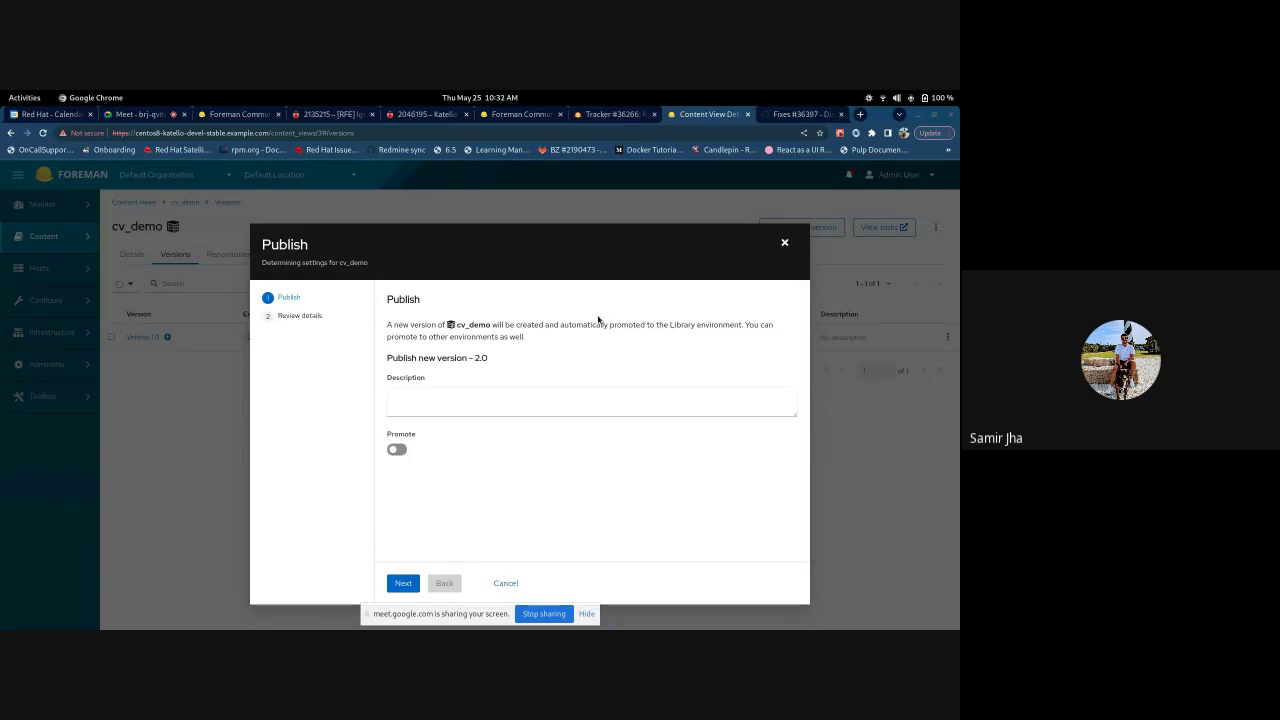
click(403, 582)
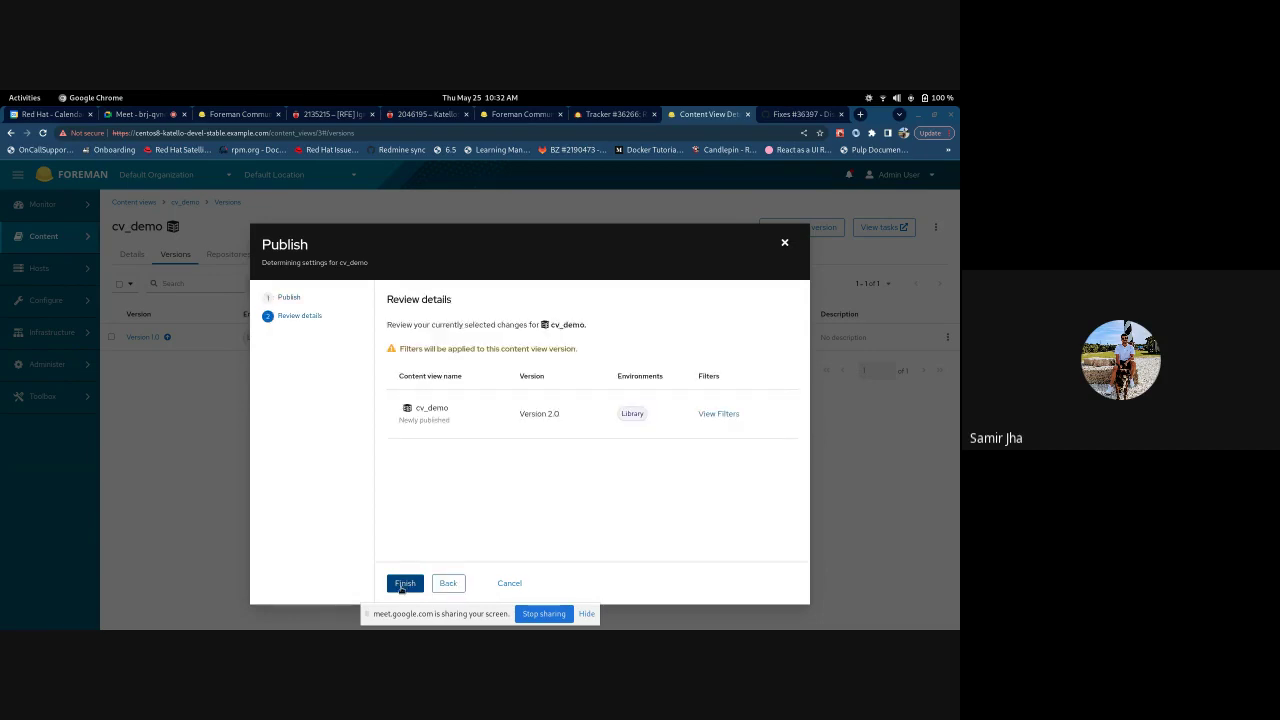
click(401, 586)
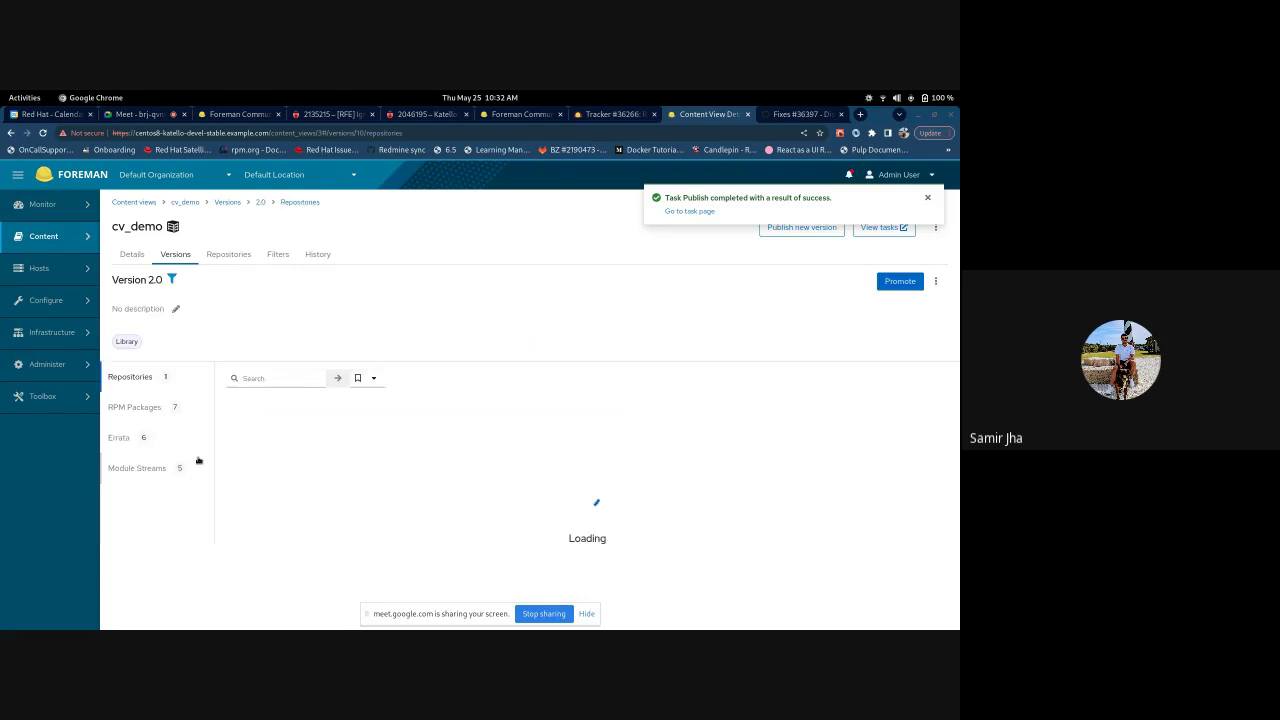
click(178, 254)
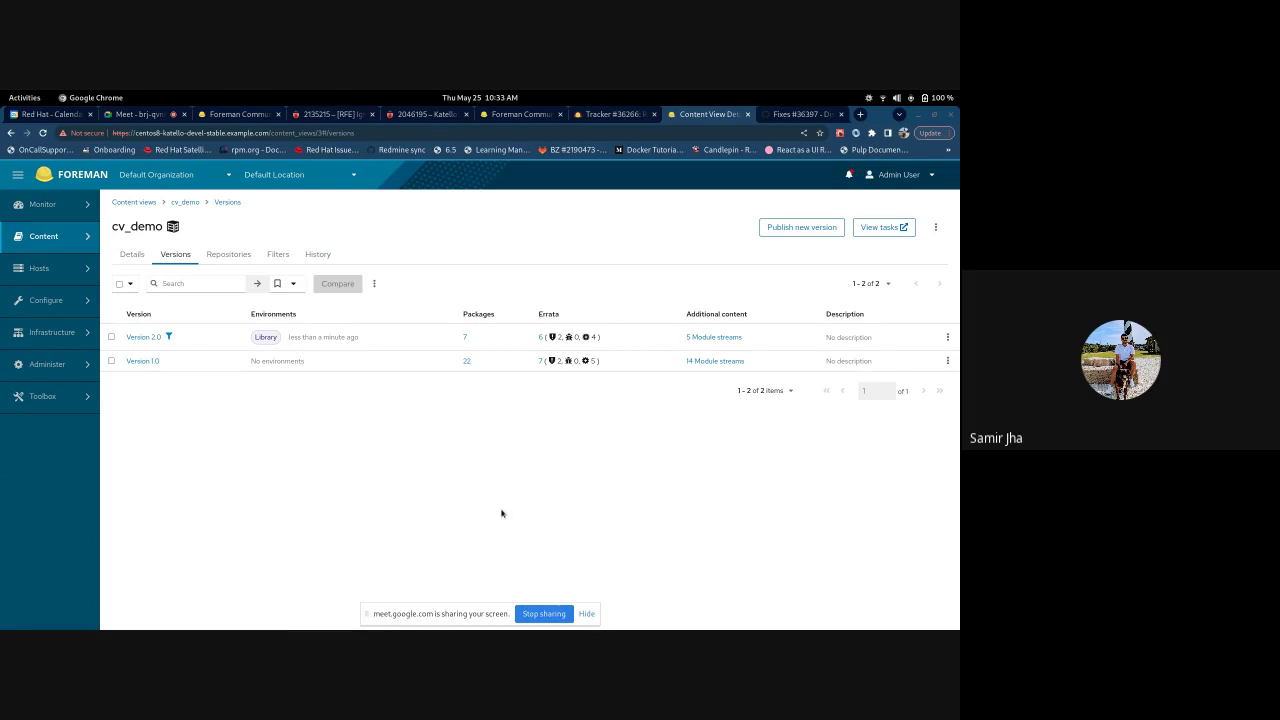
- Switch to the terminal, list all audit records in the pry console, and delete them with Audit.all.delete_all
key(alt+Tab)
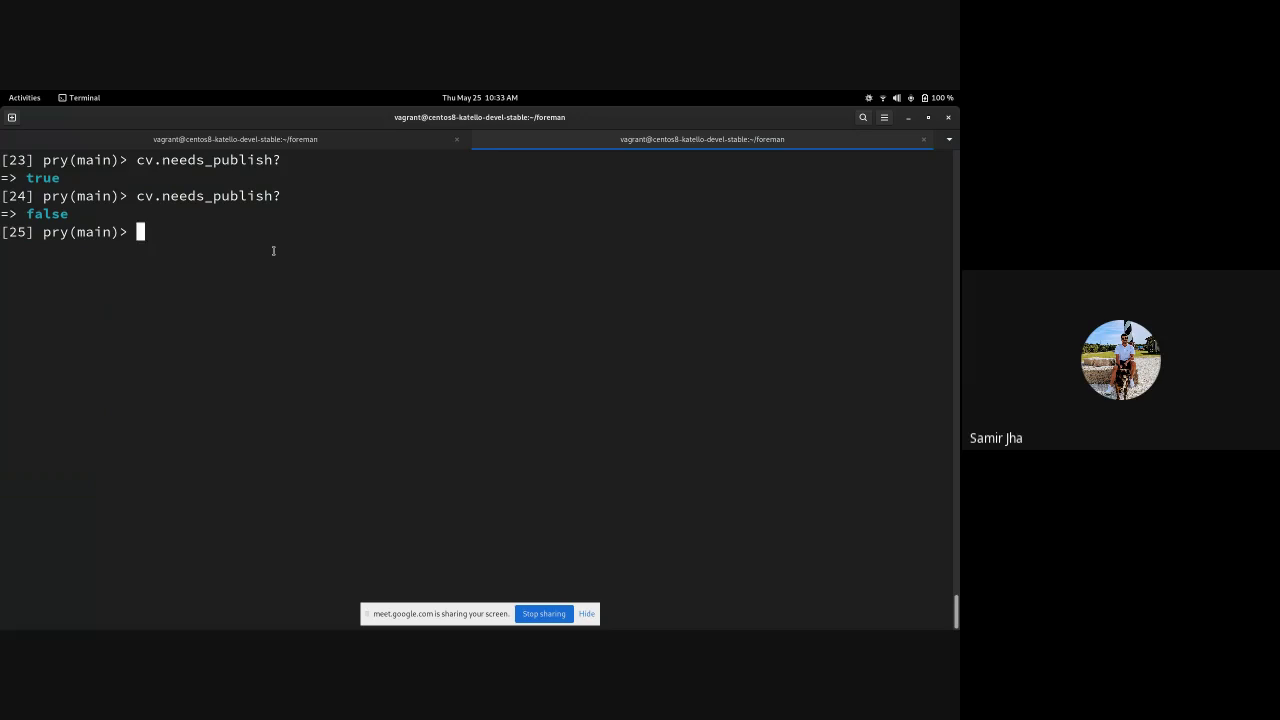
text(Audit.all)
key(Return)
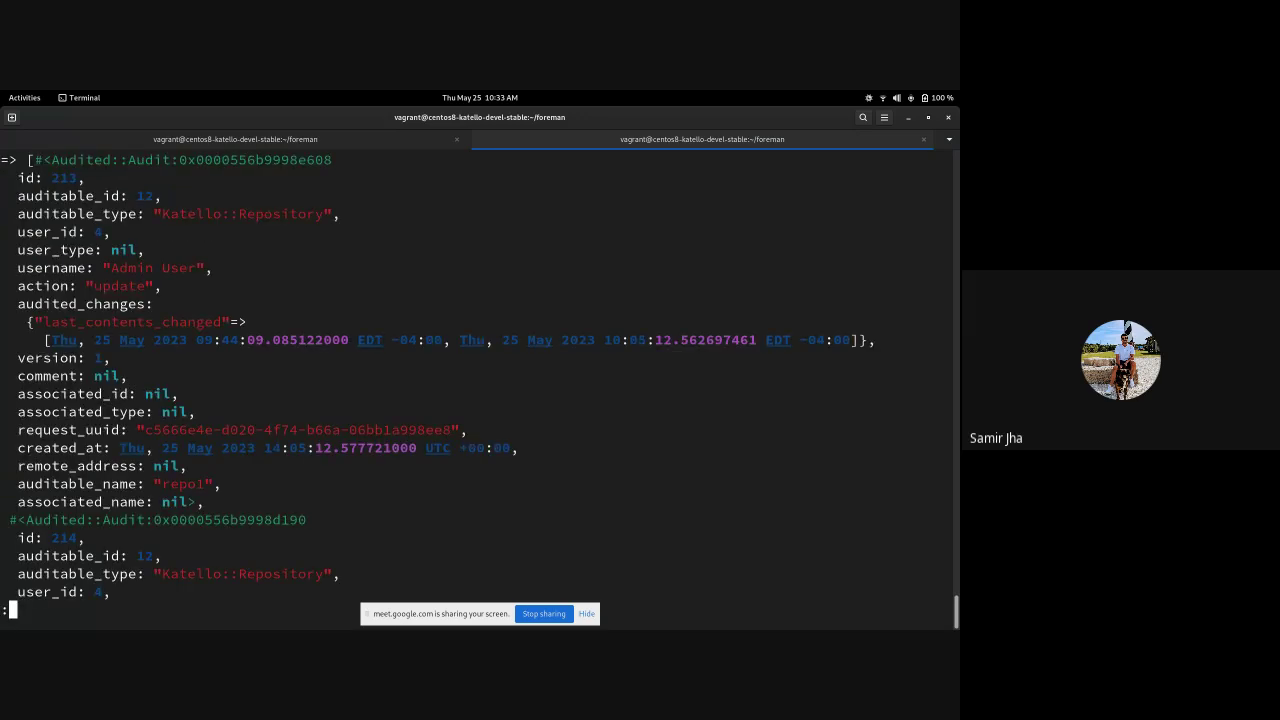
key(q)
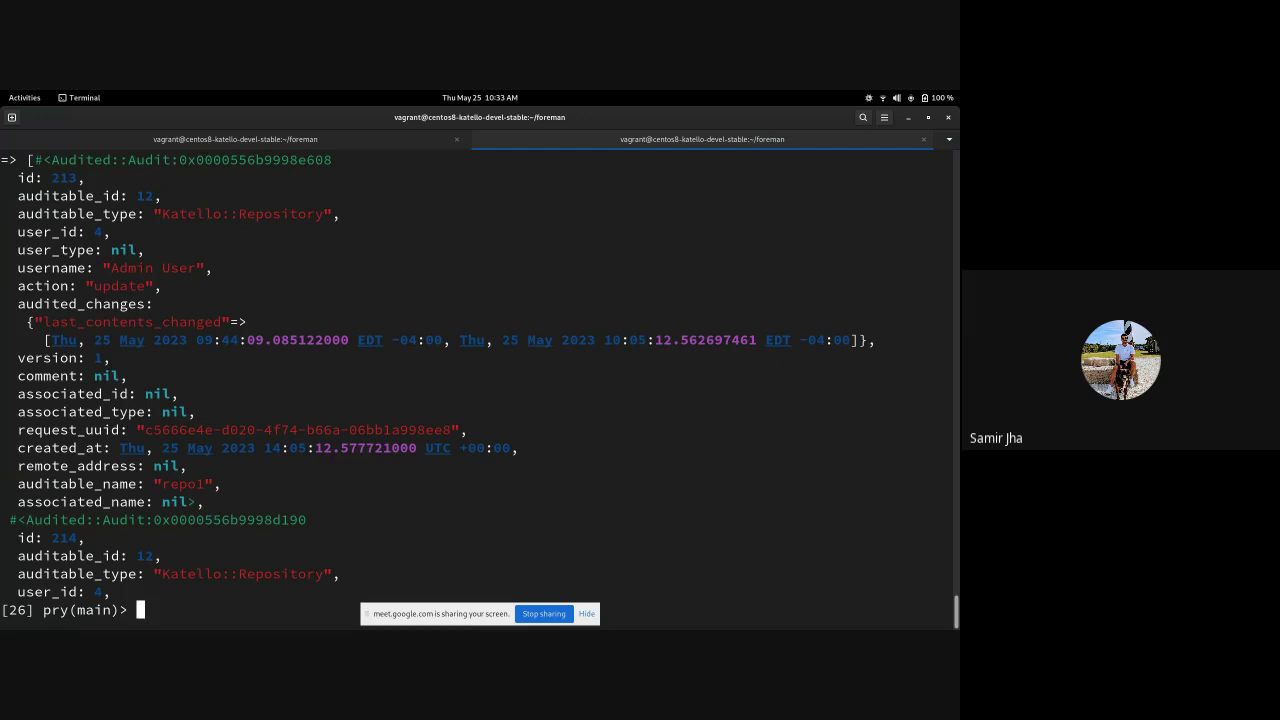
key(Up)
text(.delete)
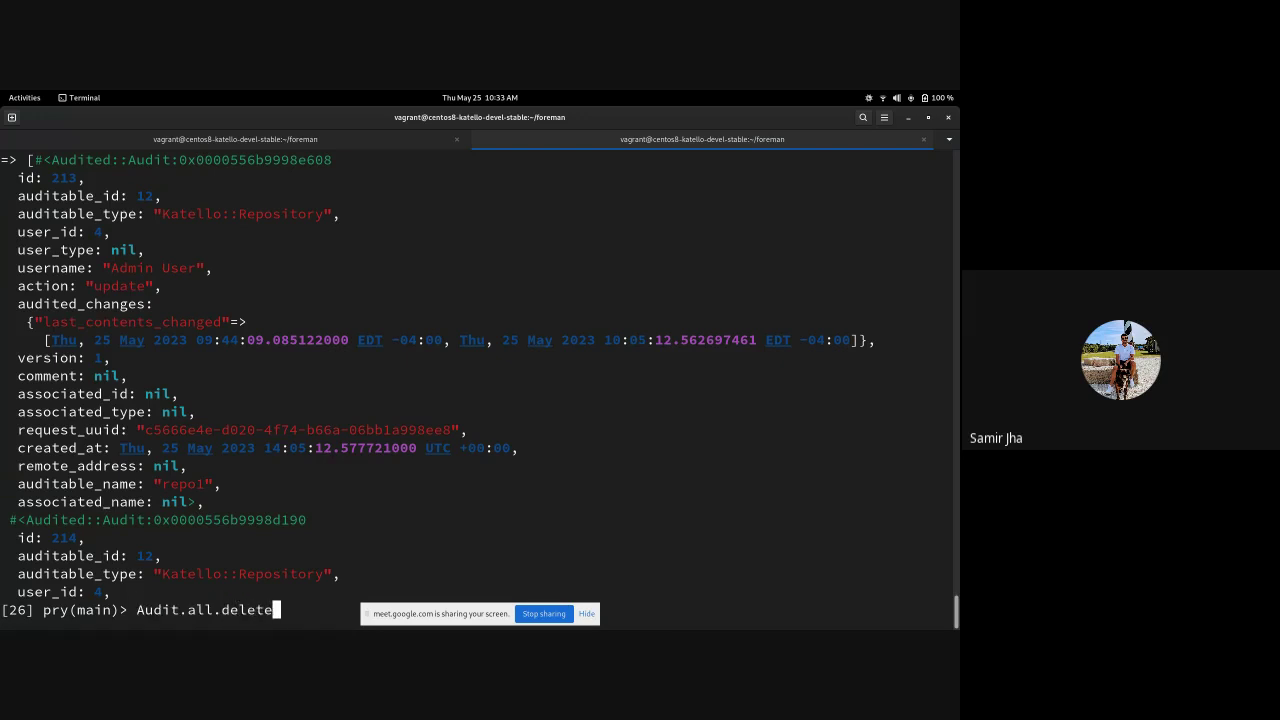
text(_all)
key(Return)
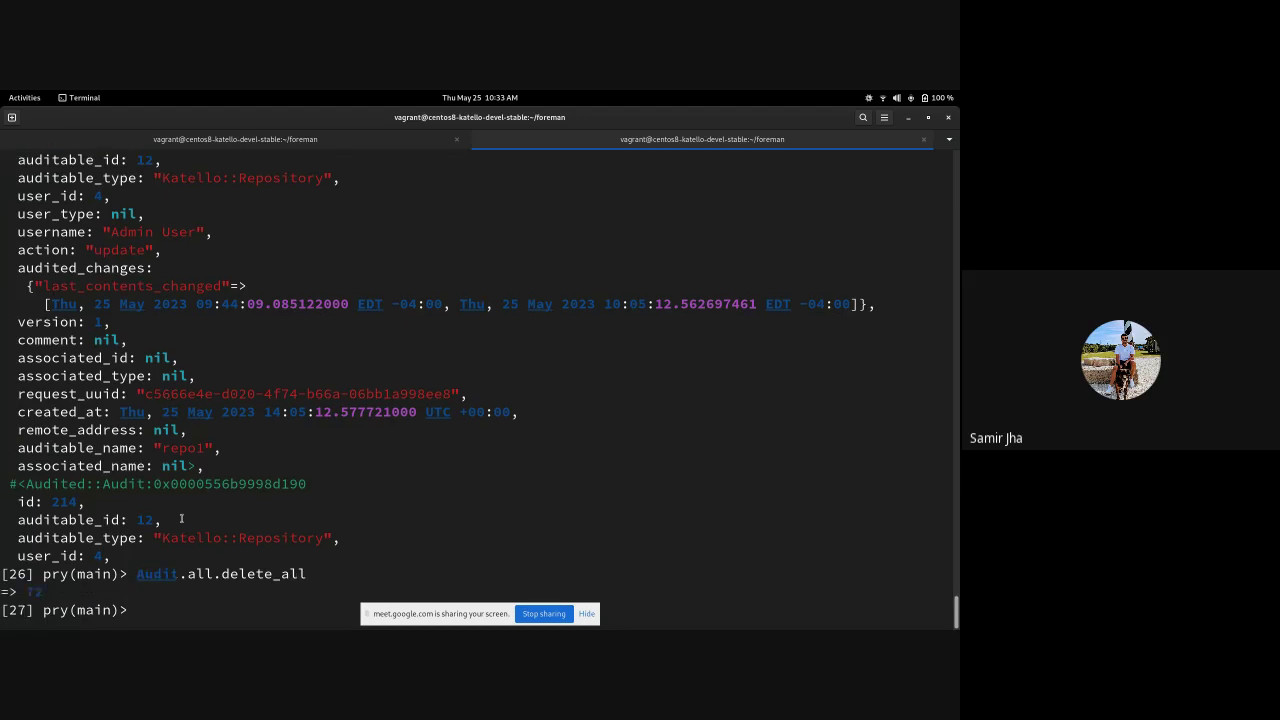
- Return to Chrome, reload the cv_demo versions, examine Version 2.0's status indicator and the publish wizard, and close it without publishing
key(alt+Tab)
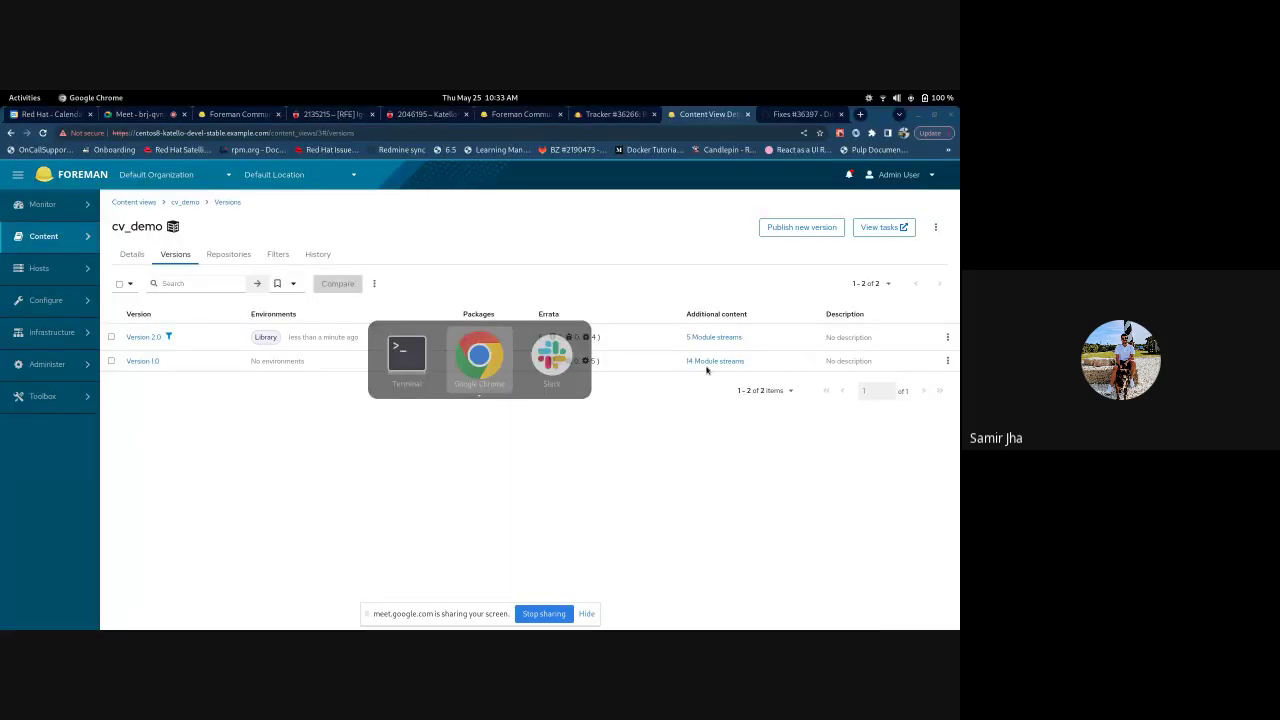
key(ctrl+r)
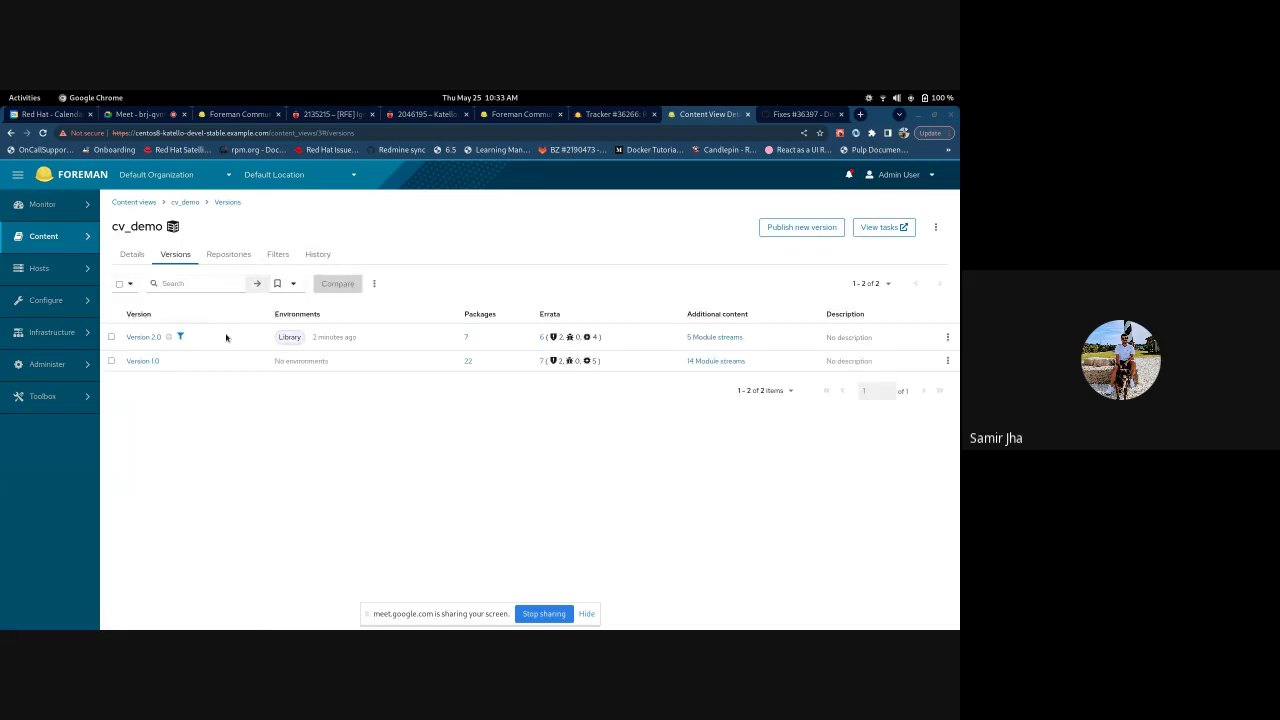
mouse_move(169, 338)
click(795, 229)
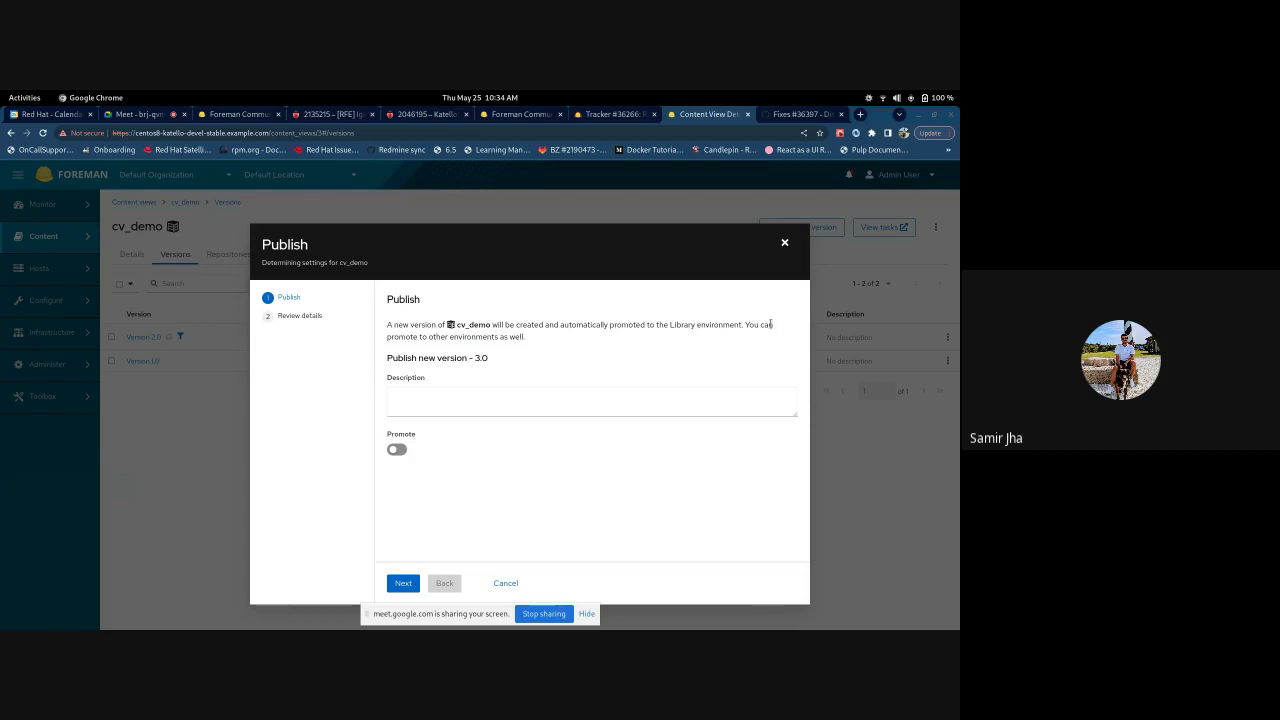
click(785, 243)
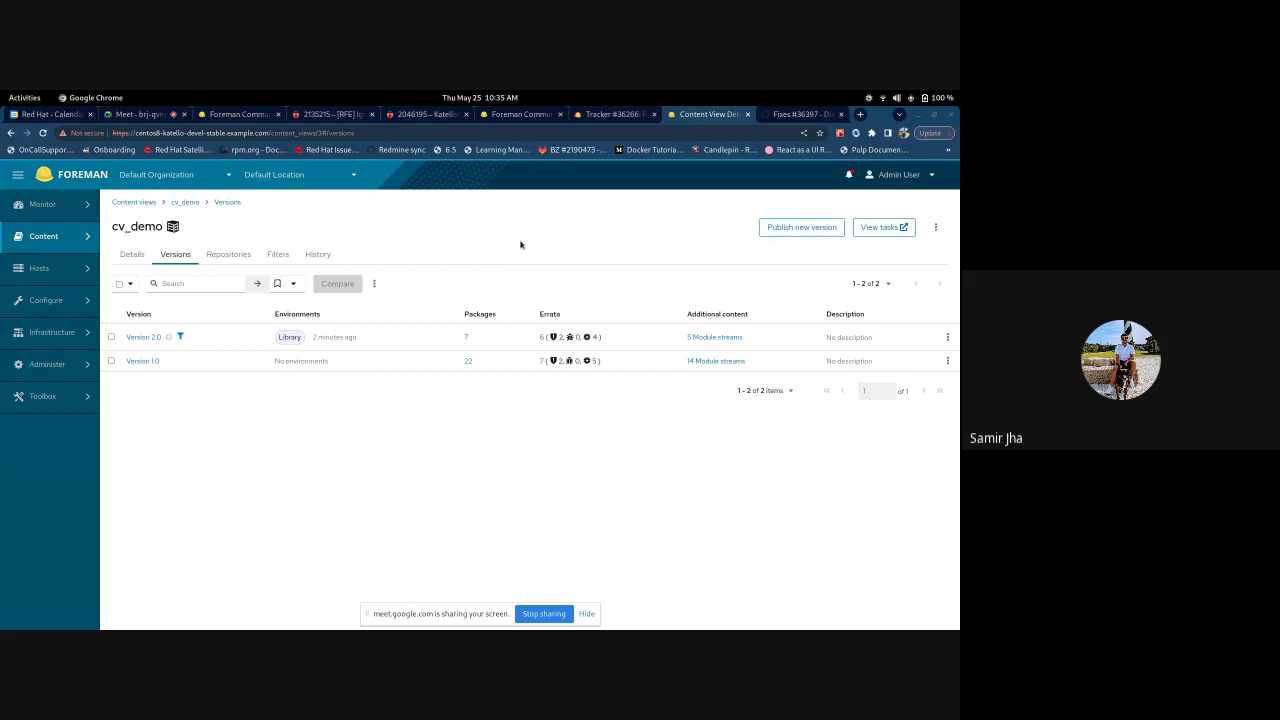
- Switch to the Google Meet call and stop presenting the screen
click(159, 118)
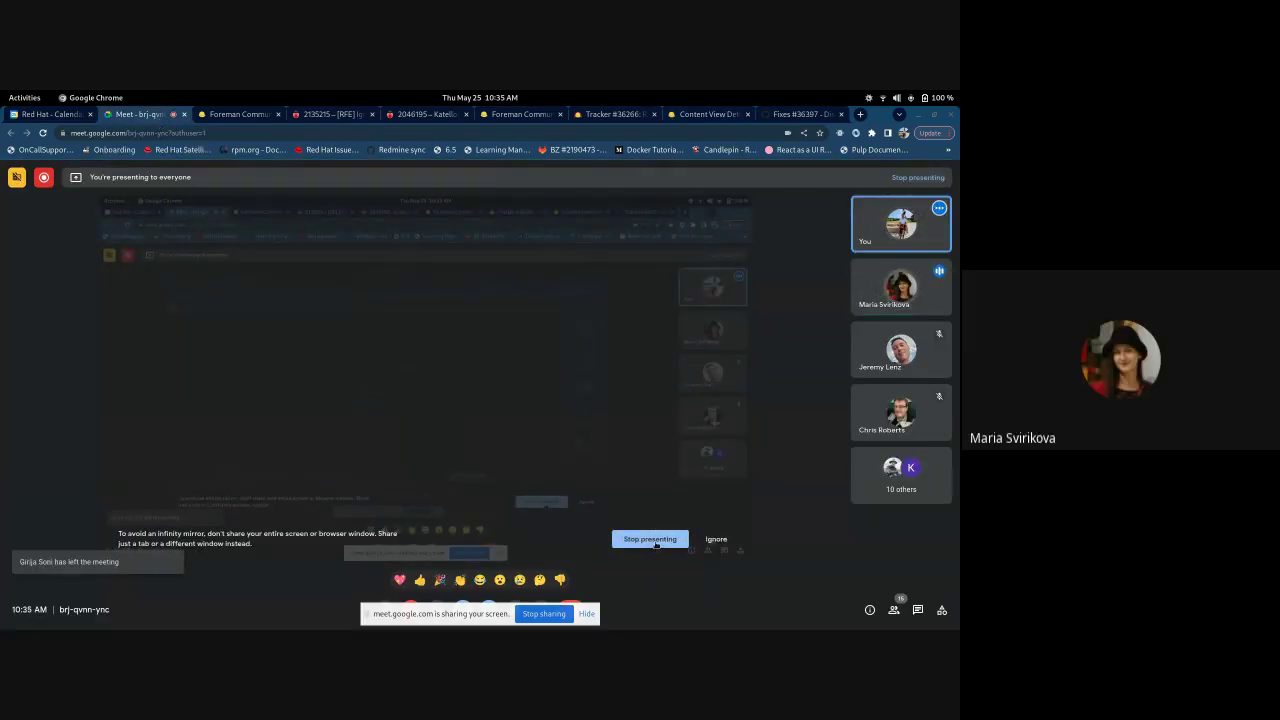
click(650, 539)
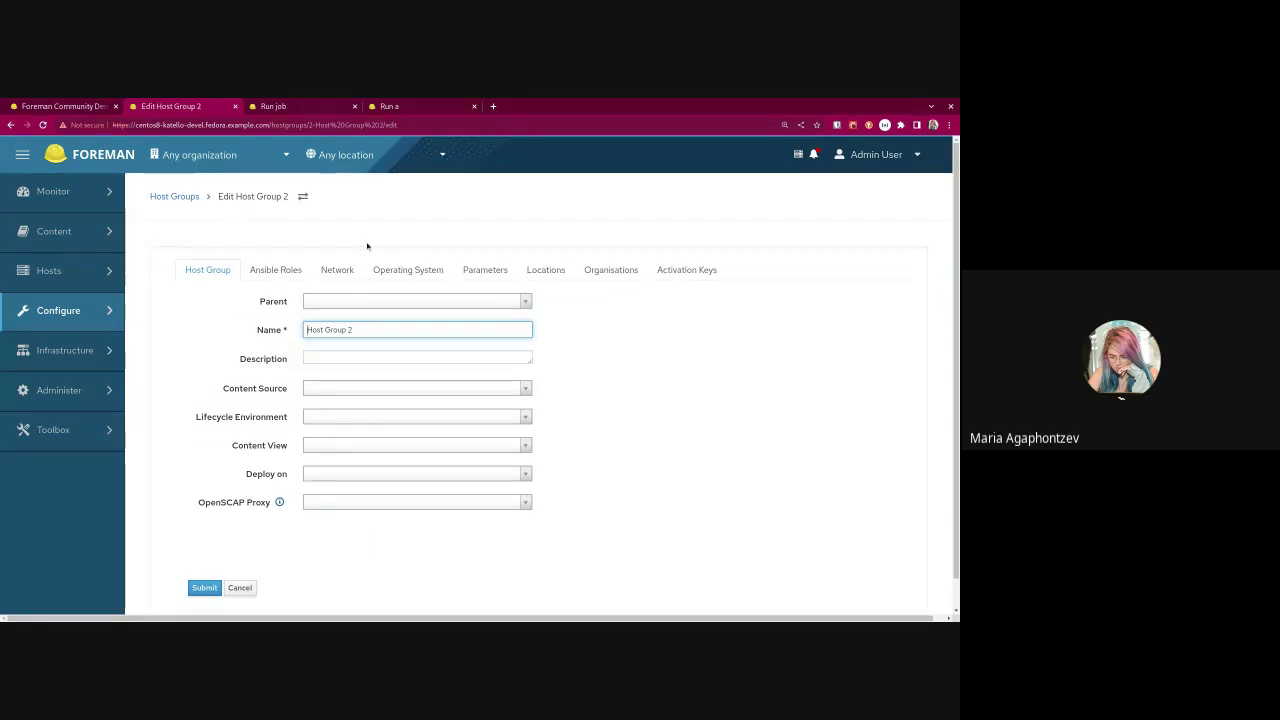
- In Host Group 2's operating system settings, select other_CentOS 7 first and change the selection to CentOS 6
click(404, 274)
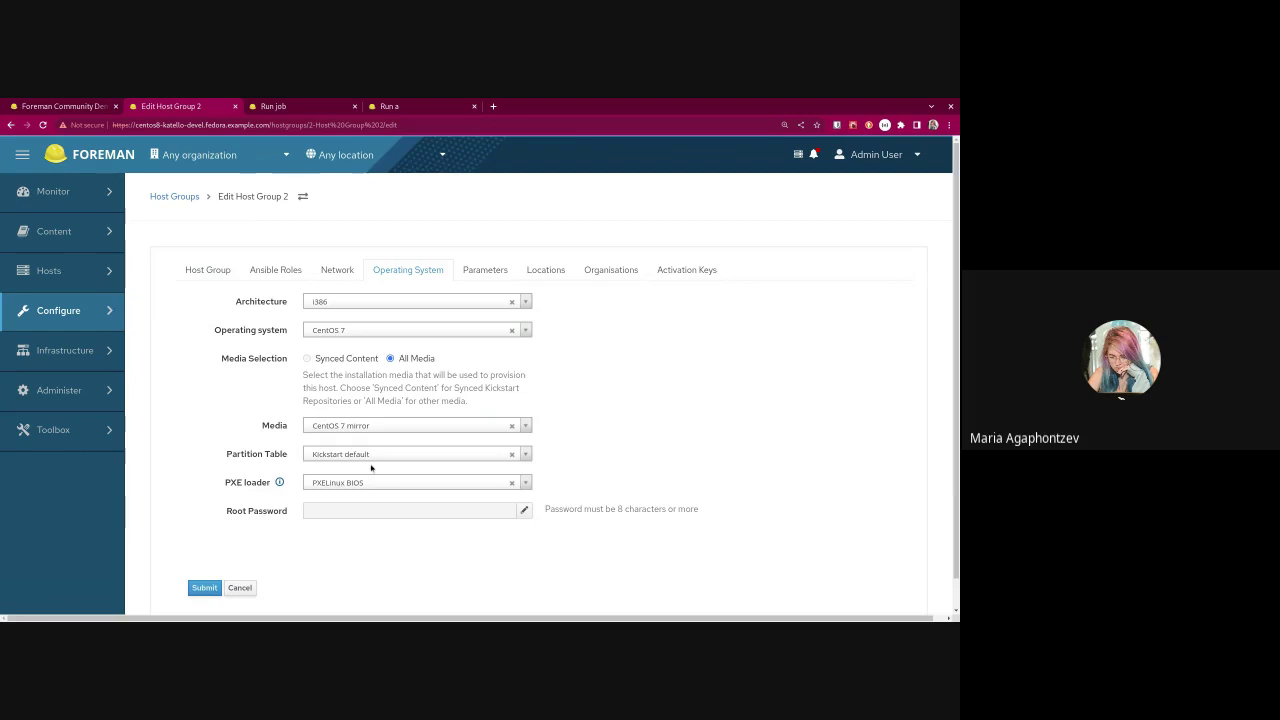
click(360, 335)
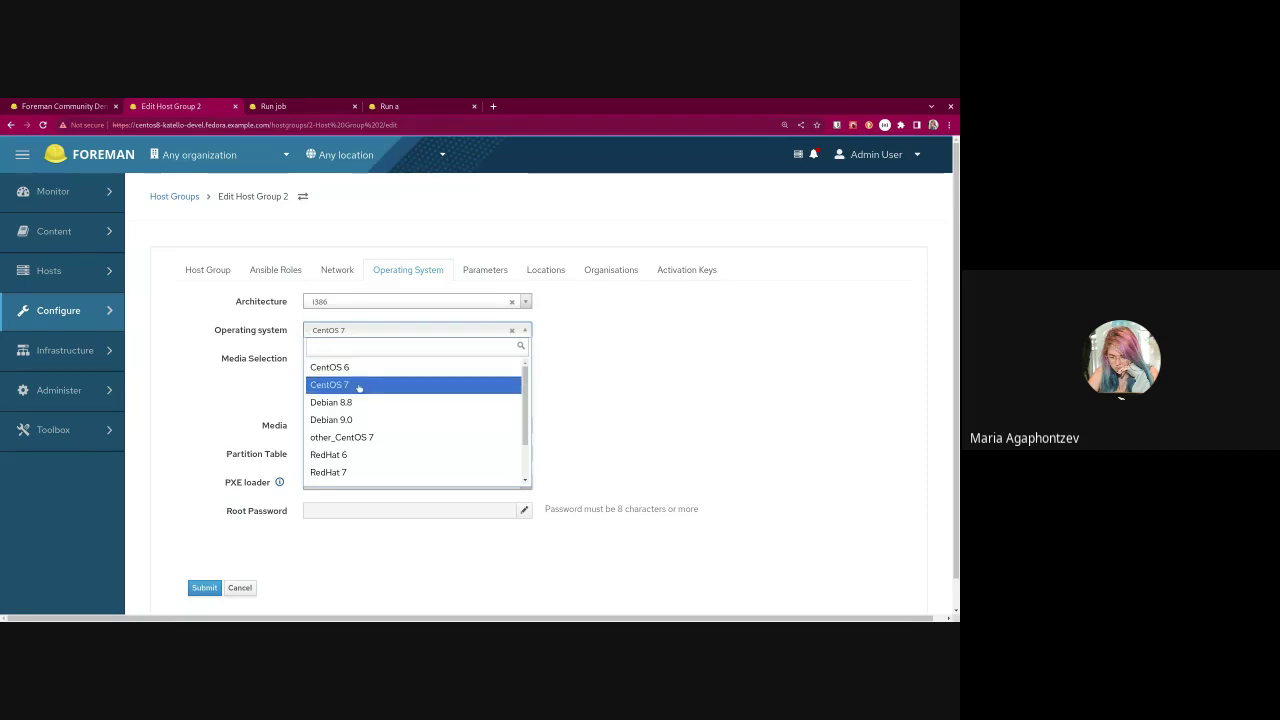
click(372, 438)
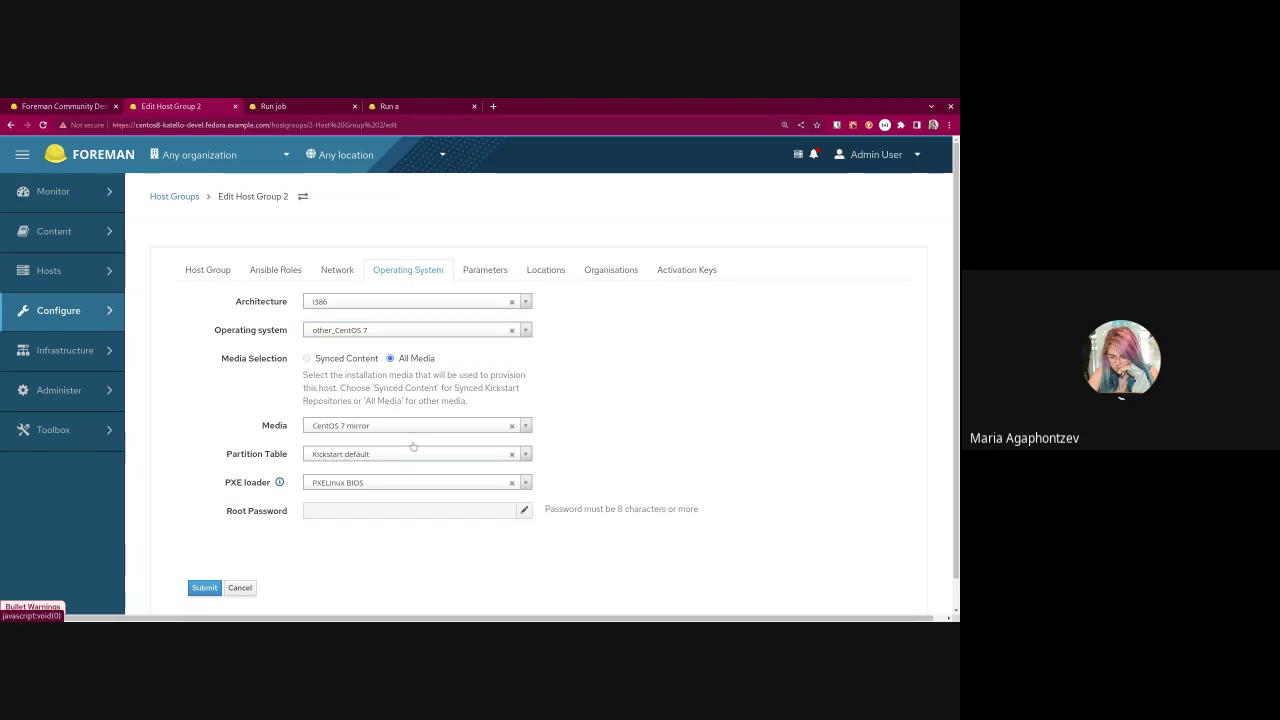
click(353, 331)
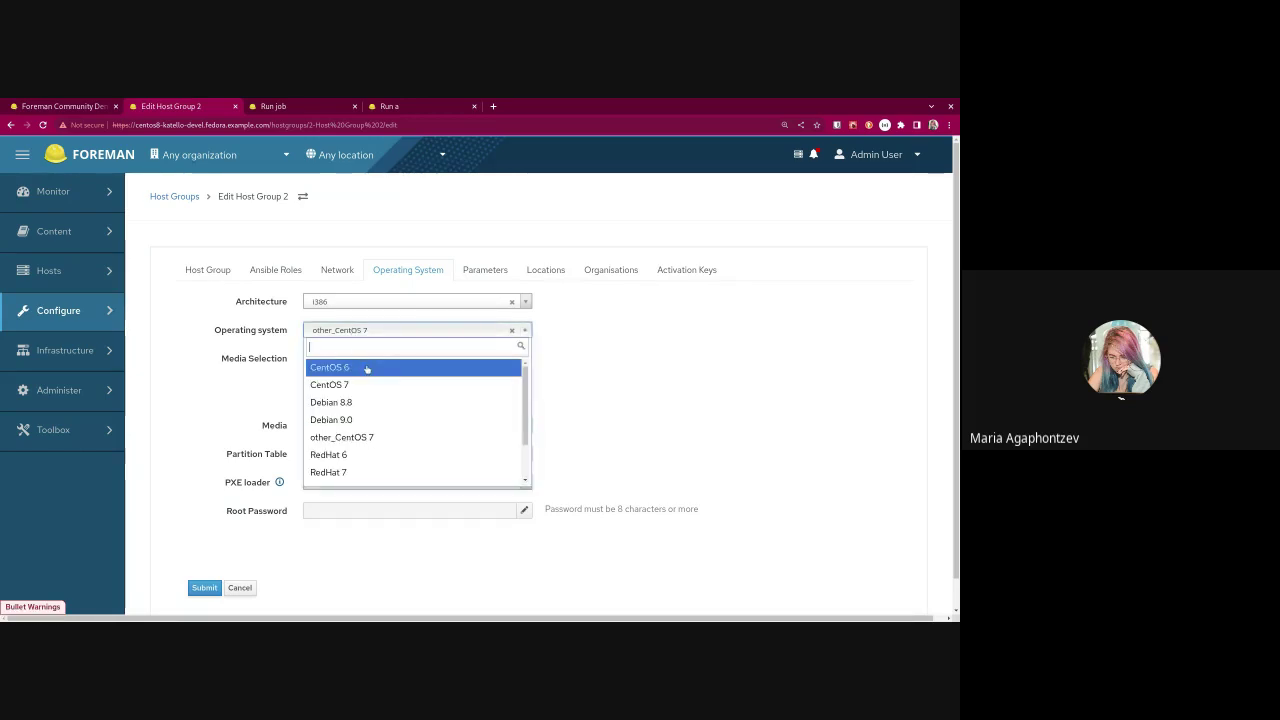
click(353, 366)
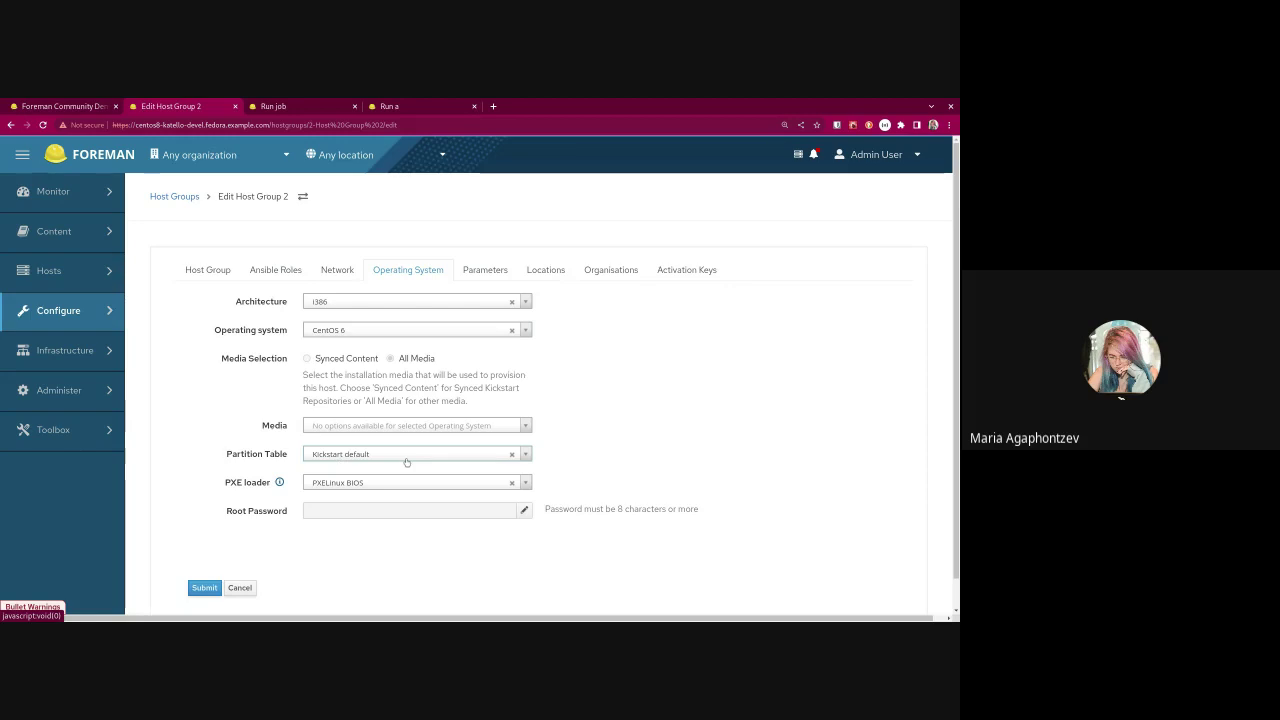
- Rerun the existing Run a job invocation on its selected hosts straight from the Category and template step
click(281, 107)
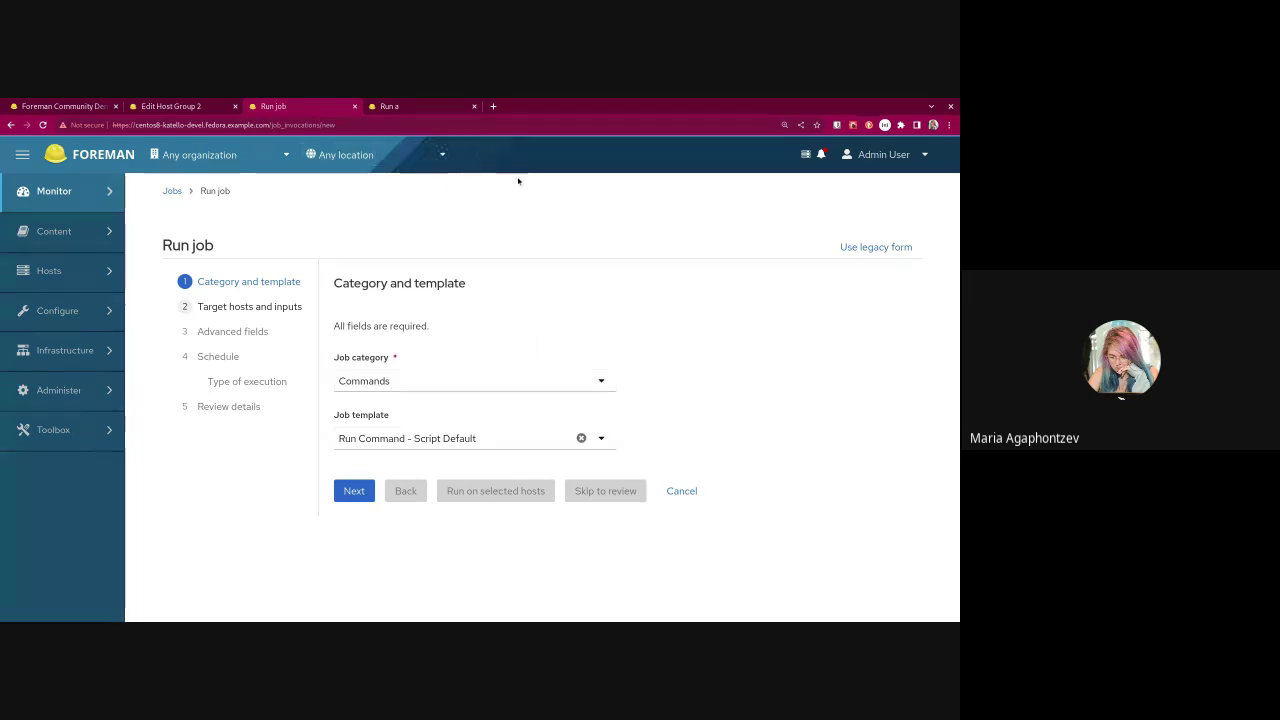
click(440, 107)
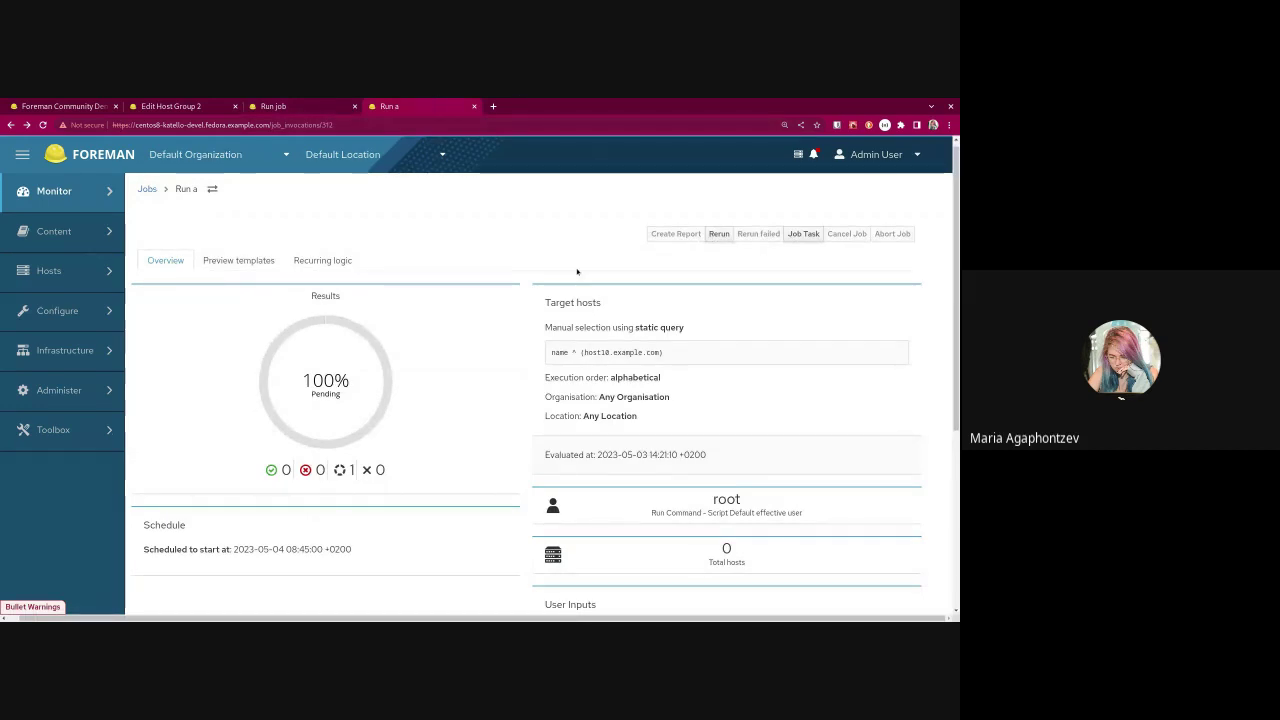
click(718, 235)
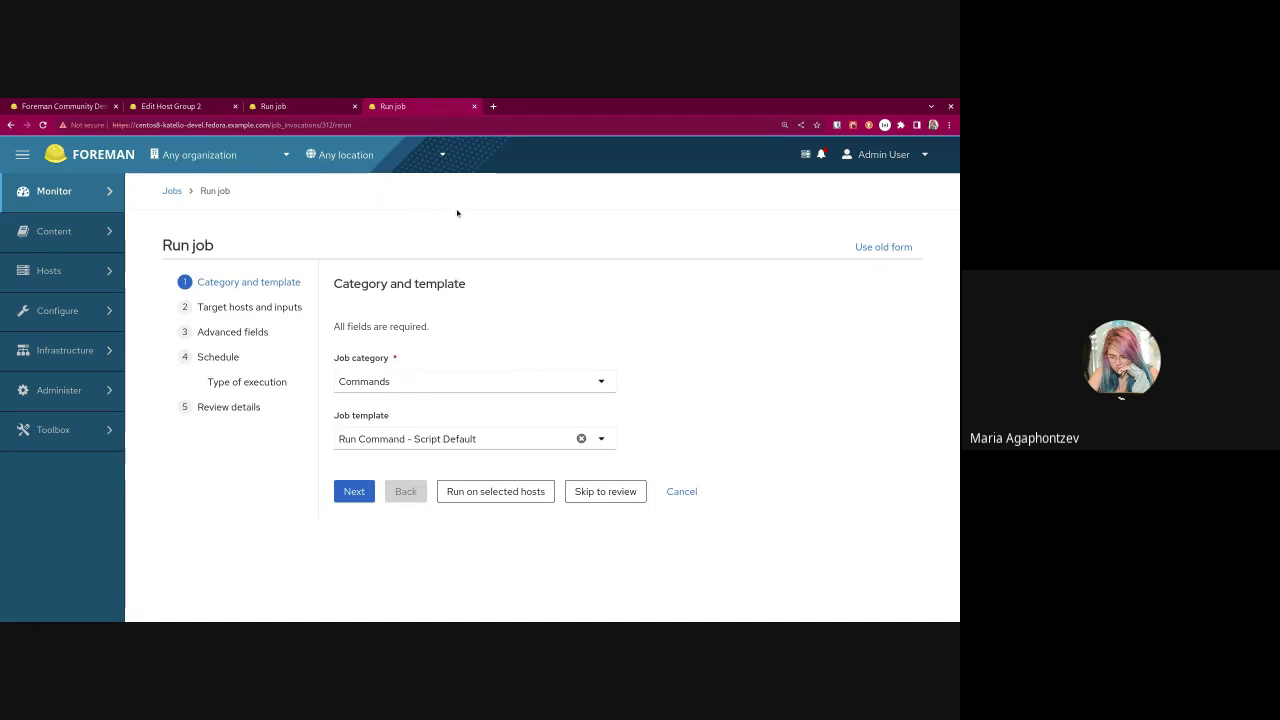
click(491, 499)
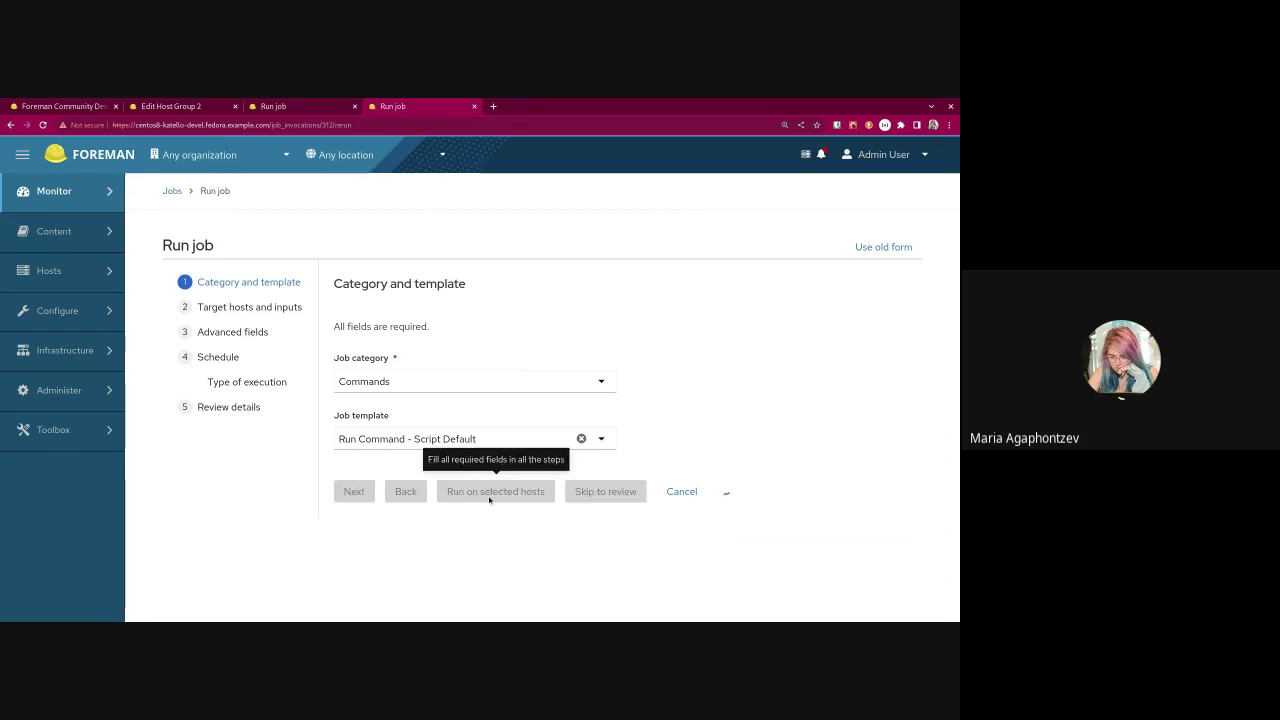
- In the new Run job form, select the first two listed hosts as the job's targets
click(316, 109)
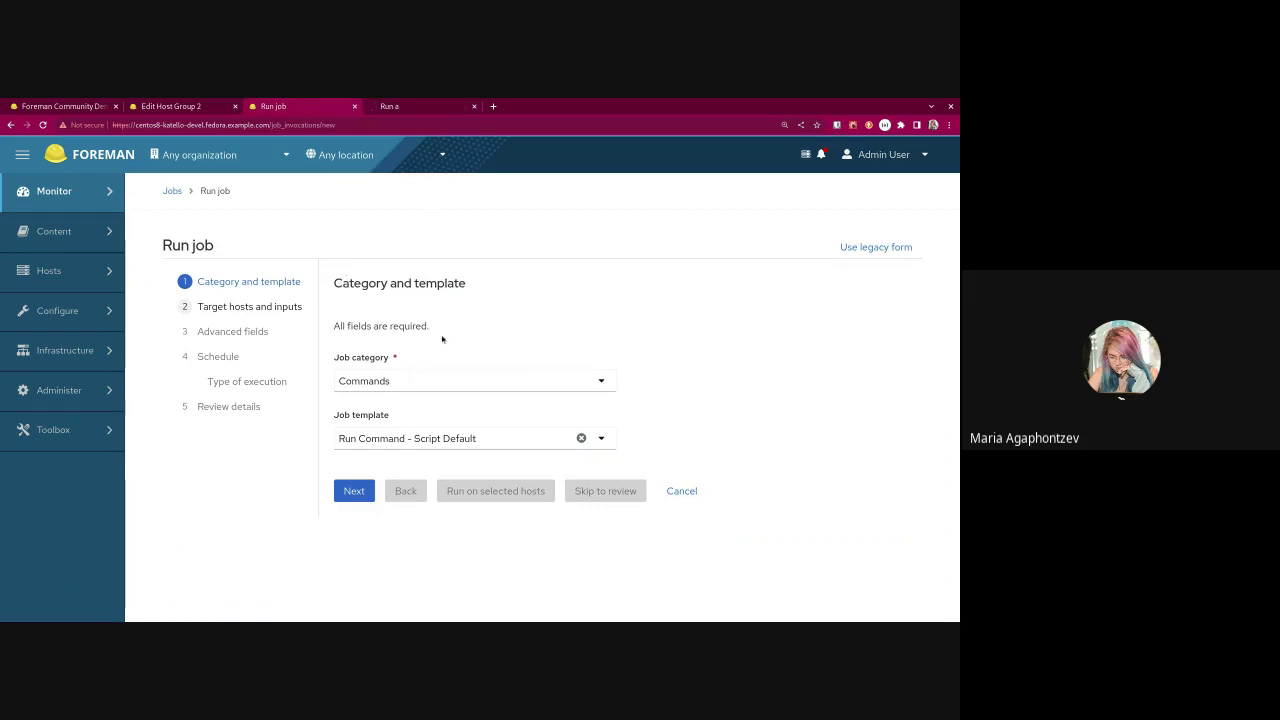
click(288, 309)
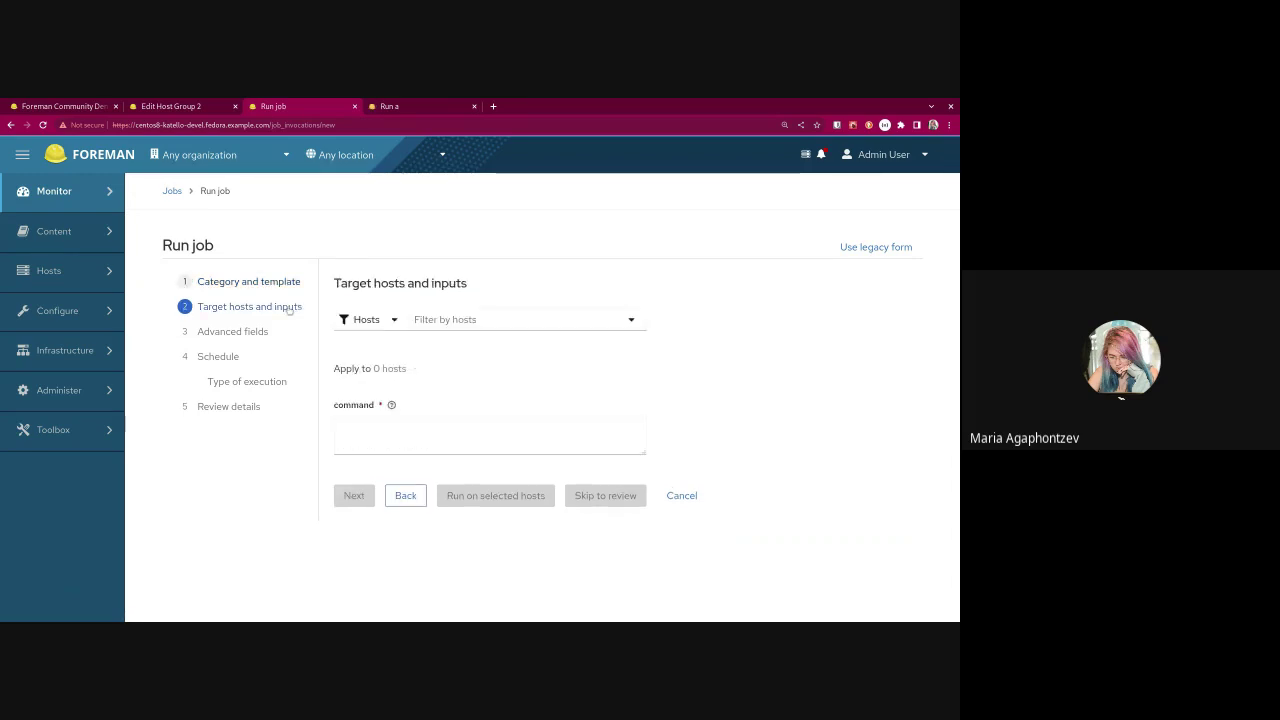
click(452, 319)
click(476, 351)
click(473, 376)
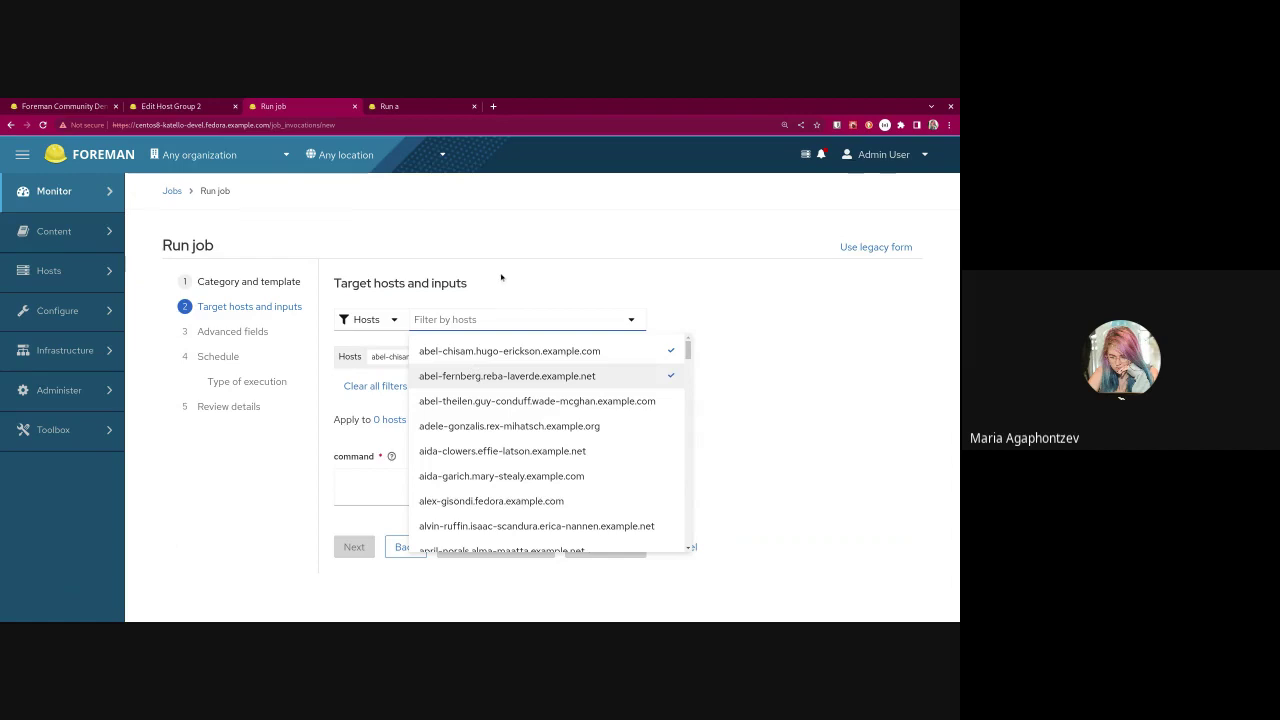
click(501, 277)
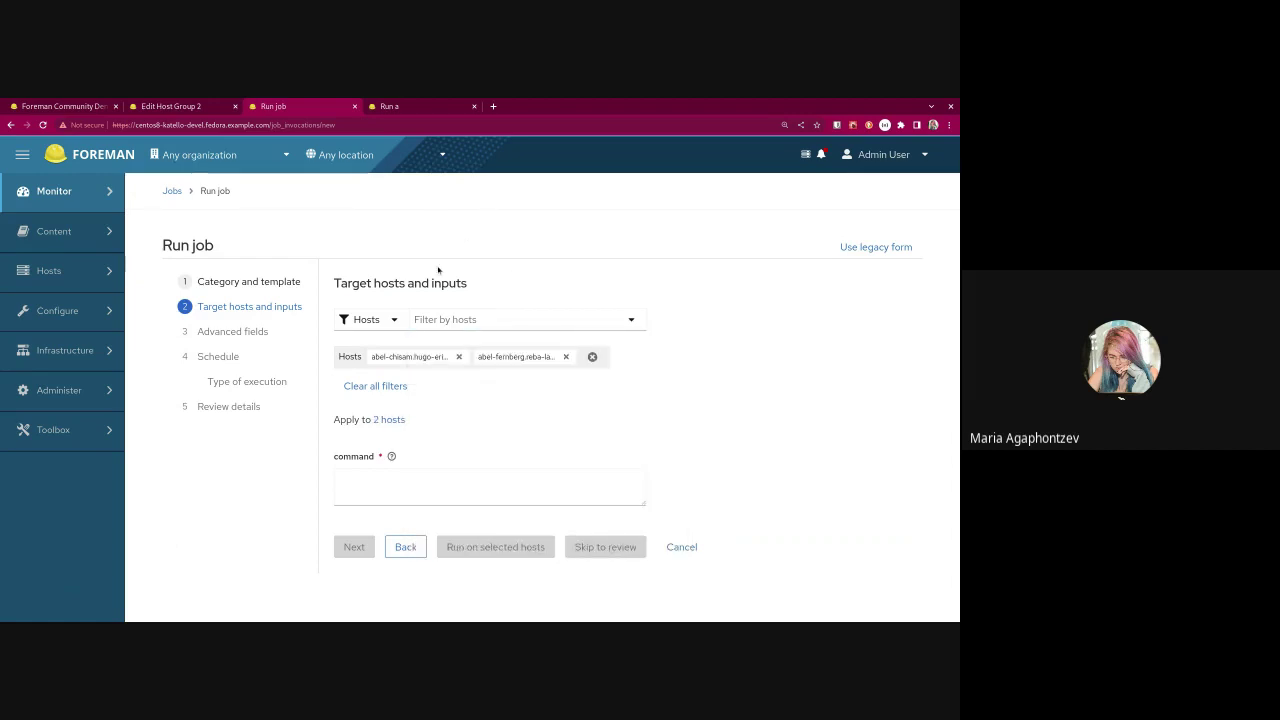
- Enter test as the job's command, skip to the review of its details, and submit the job
click(391, 483)
text(test)
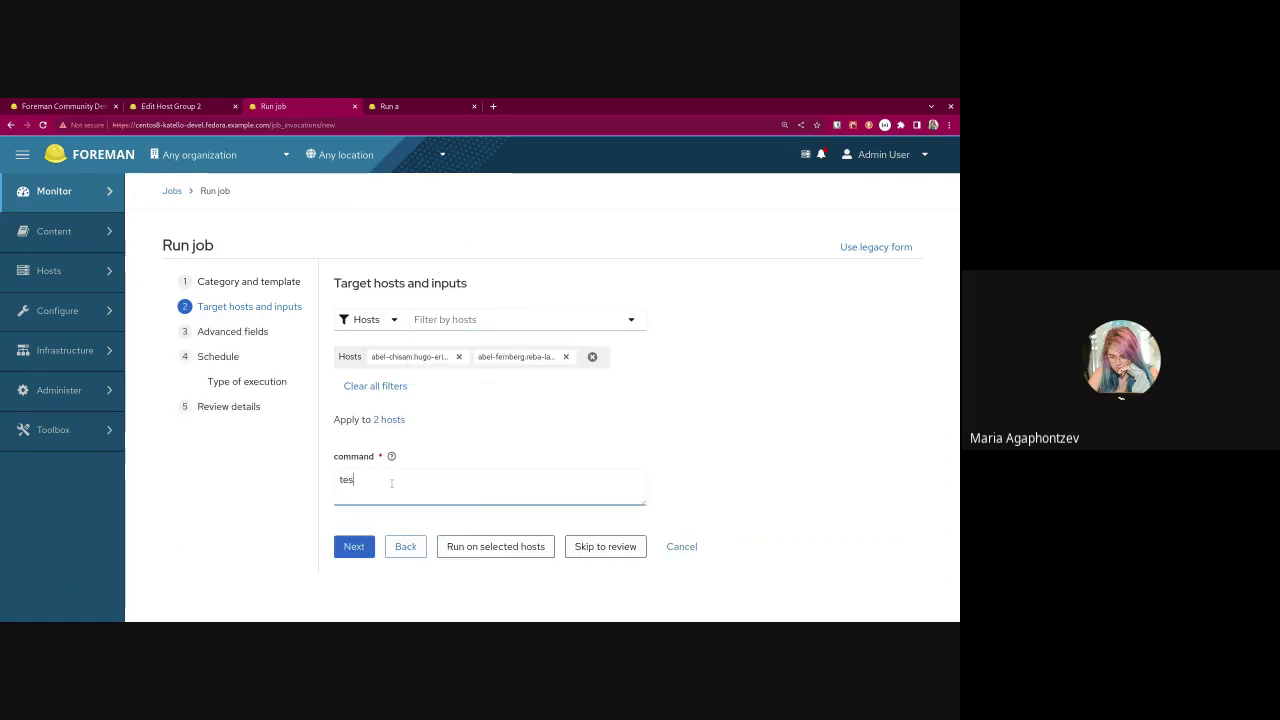
click(620, 546)
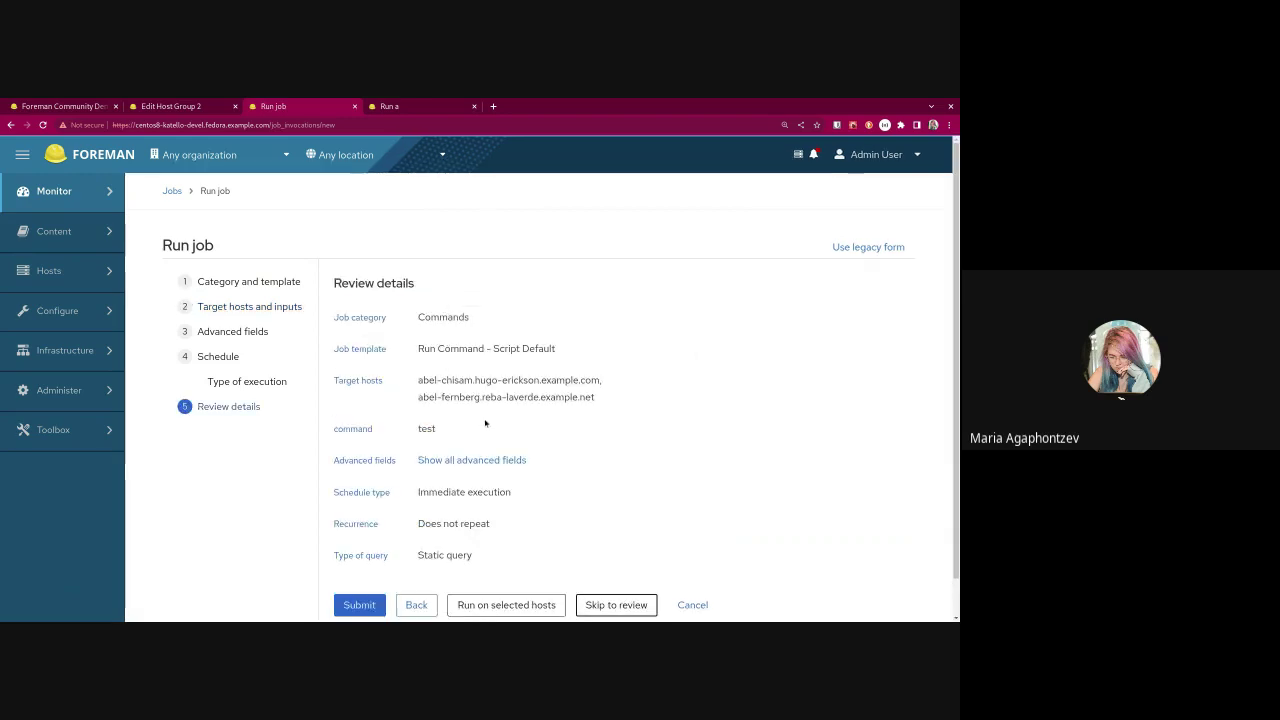
click(359, 605)
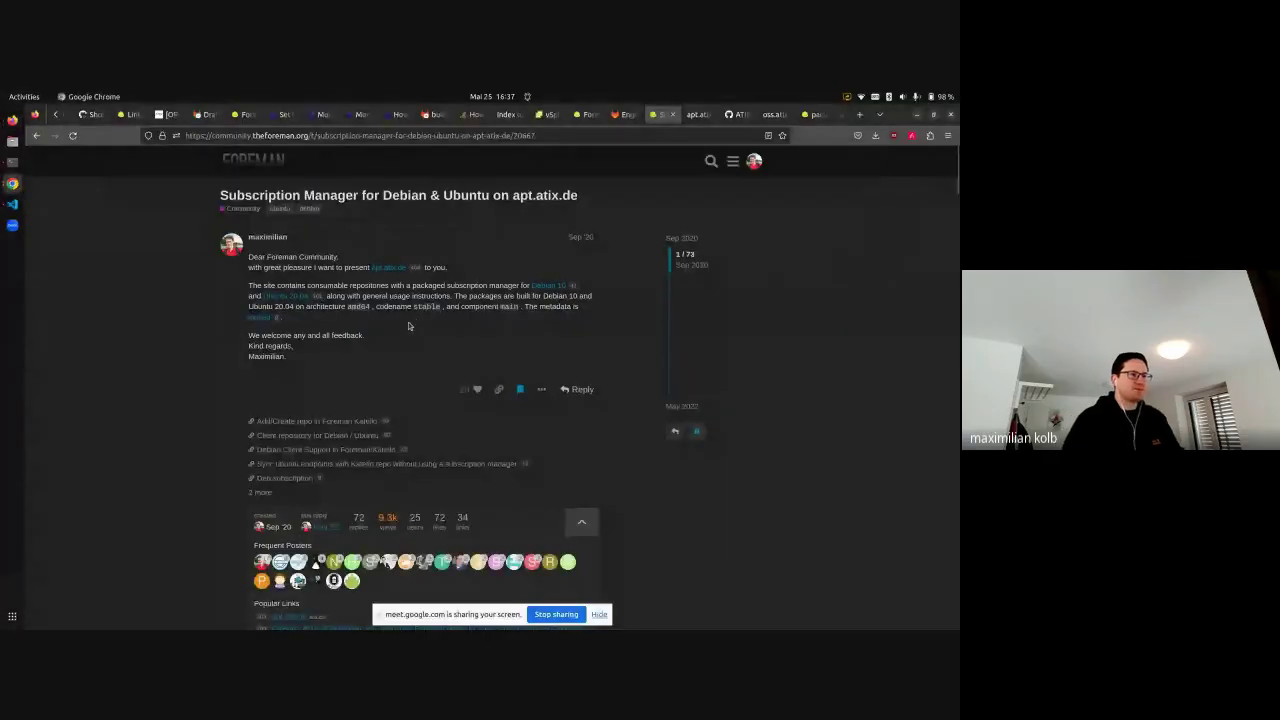
- Hide the screen-sharing notice and bring up the apt.atix.de page about Subscription Manager for Debian and Ubuntu
click(599, 614)
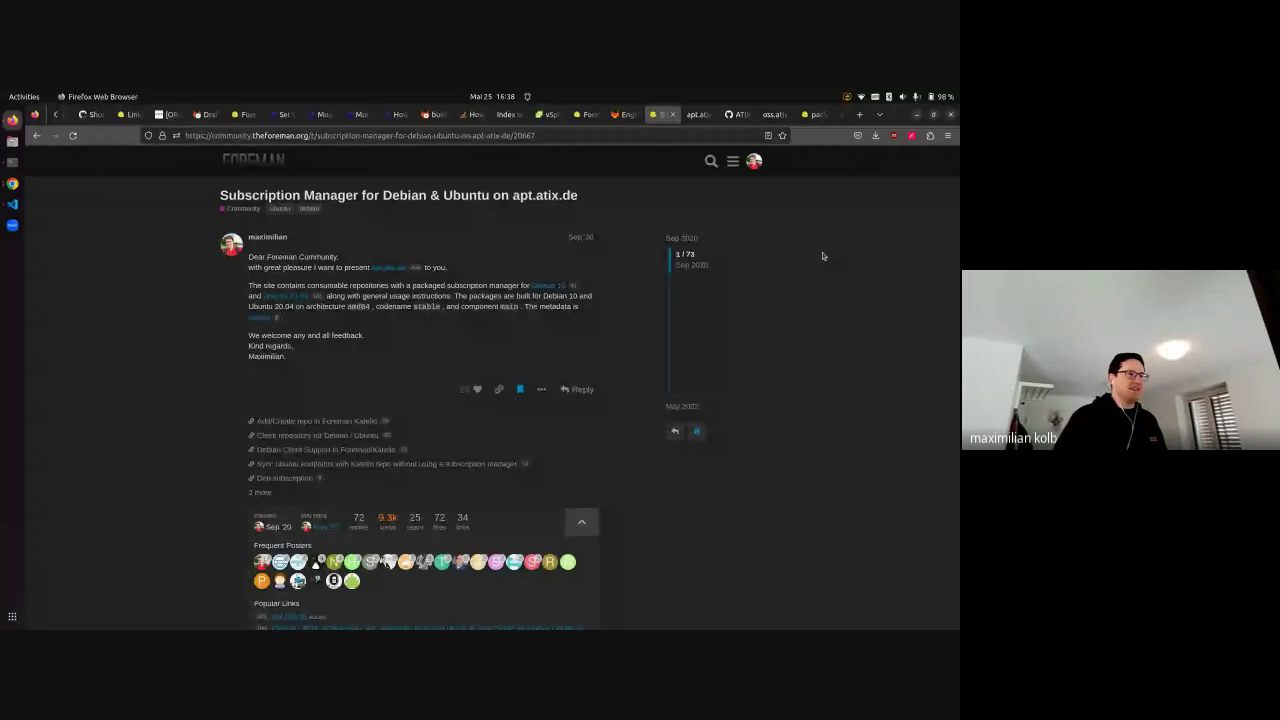
key(ctrl+Tab)
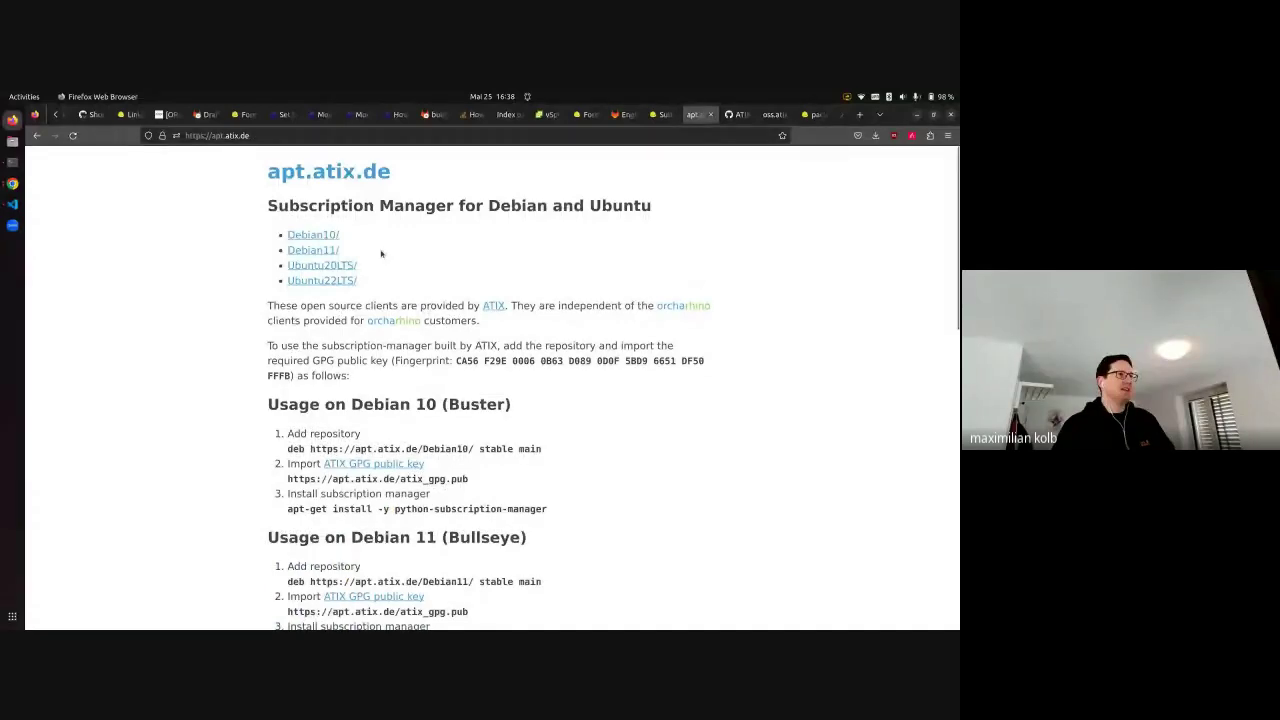
- Look into the Debian11 and Ubuntu22LTS repository directories on apt.atix.de, returning to the overview page after each
click(326, 251)
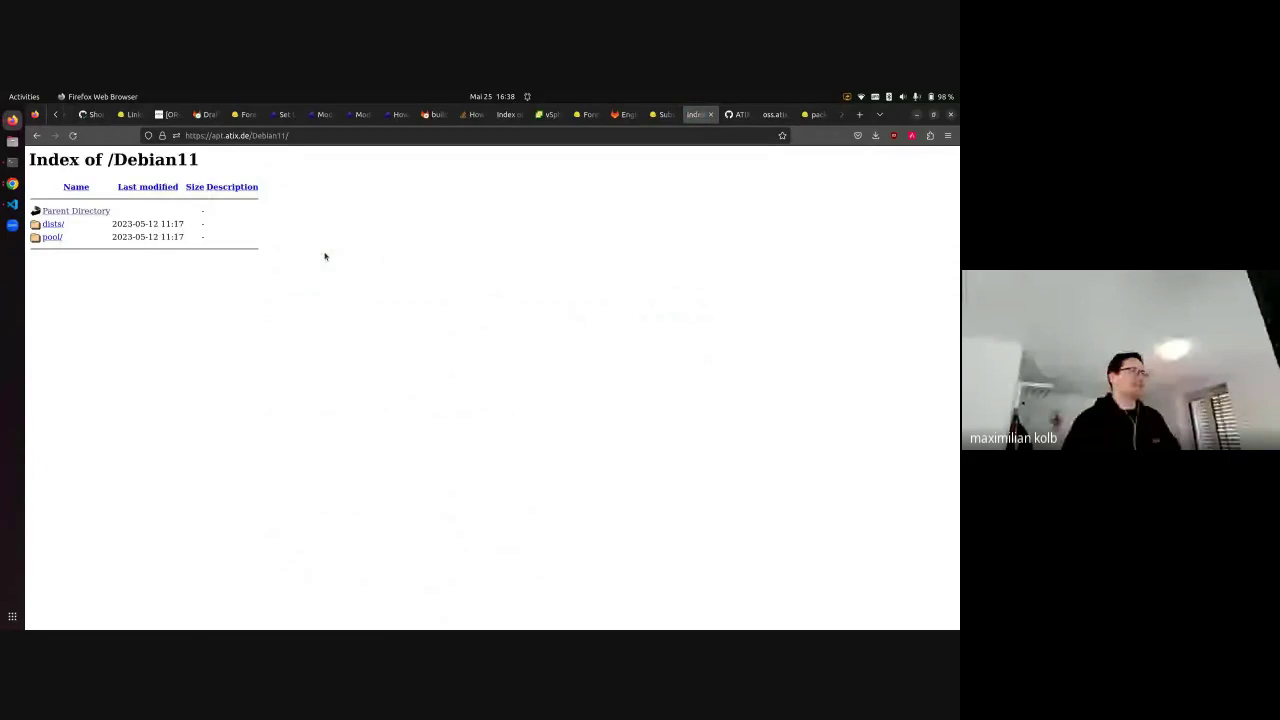
key(alt+Left)
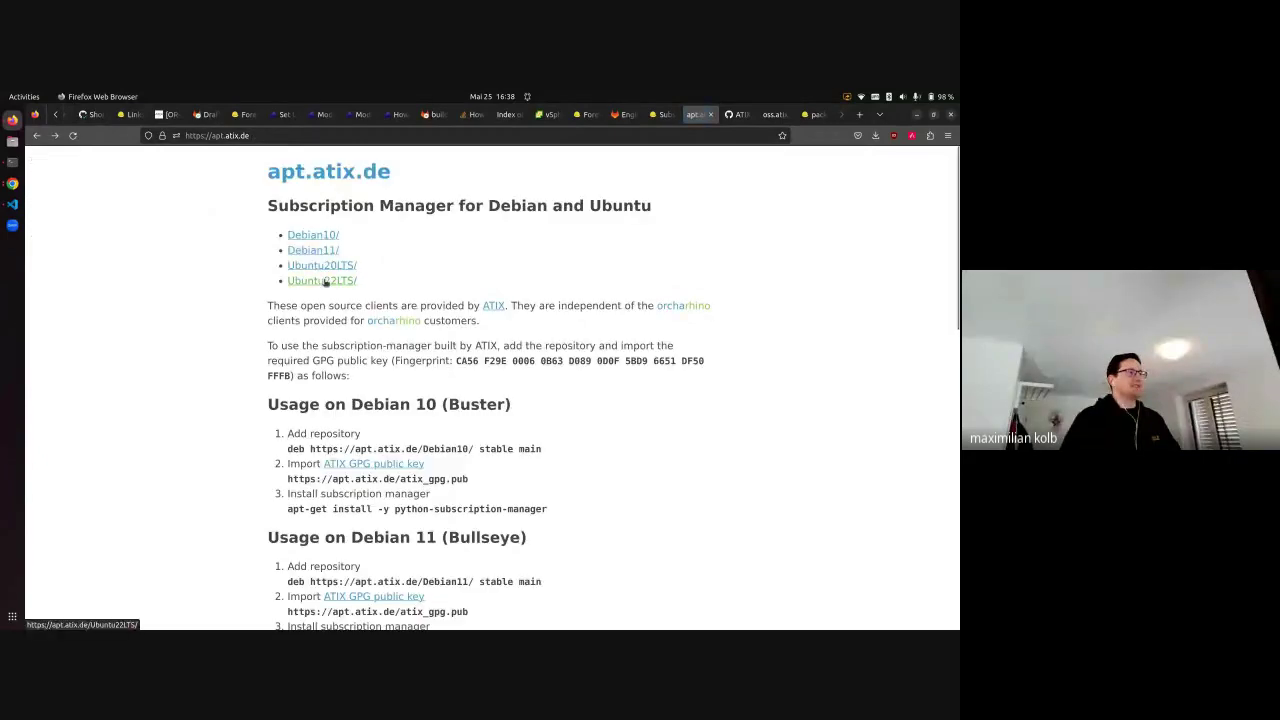
click(325, 281)
key(alt+Left)
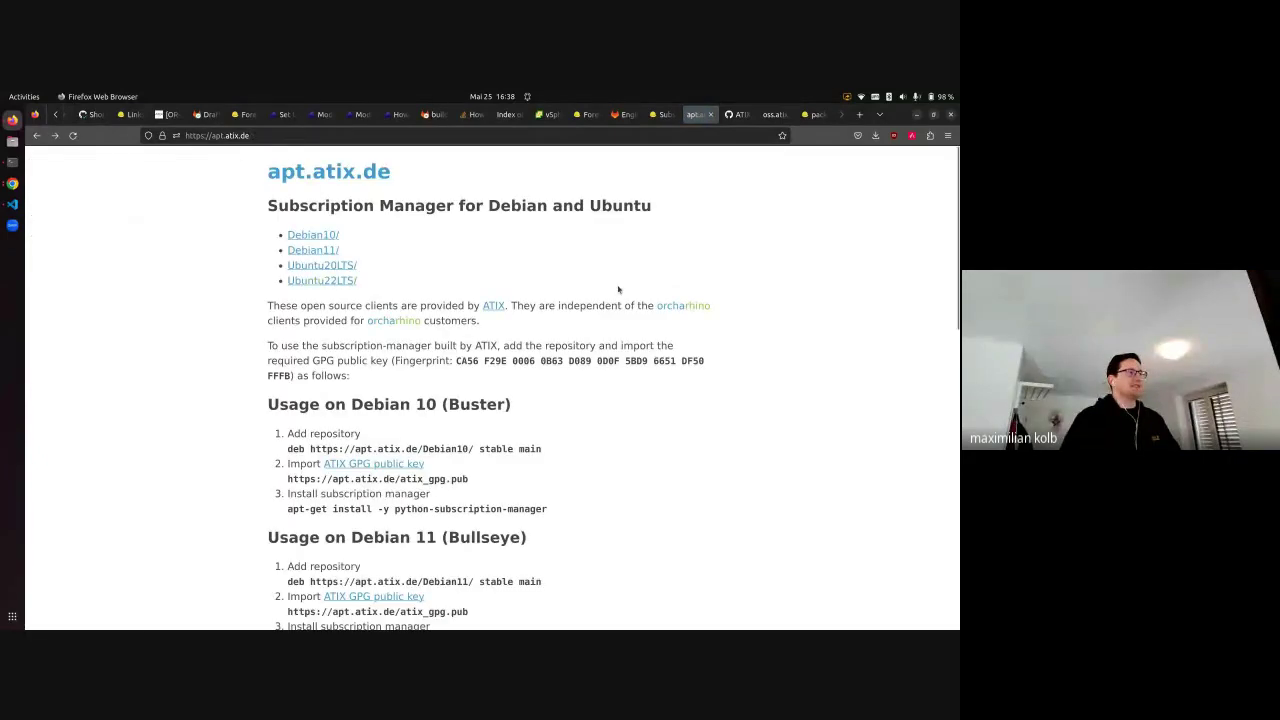
- Bring up the oss.atix.de page about Subscription Manager for Debian, Ubuntu, and SLES
key(ctrl+Tab)
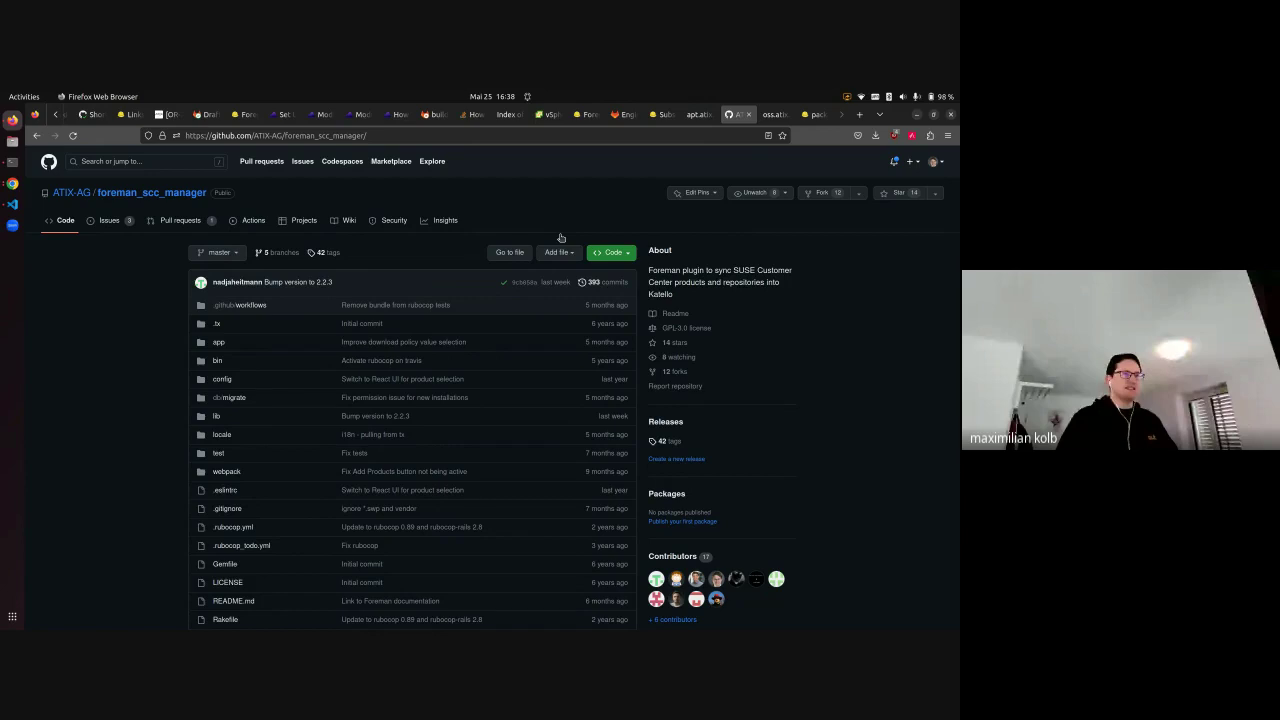
key(ctrl+shift+Tab)
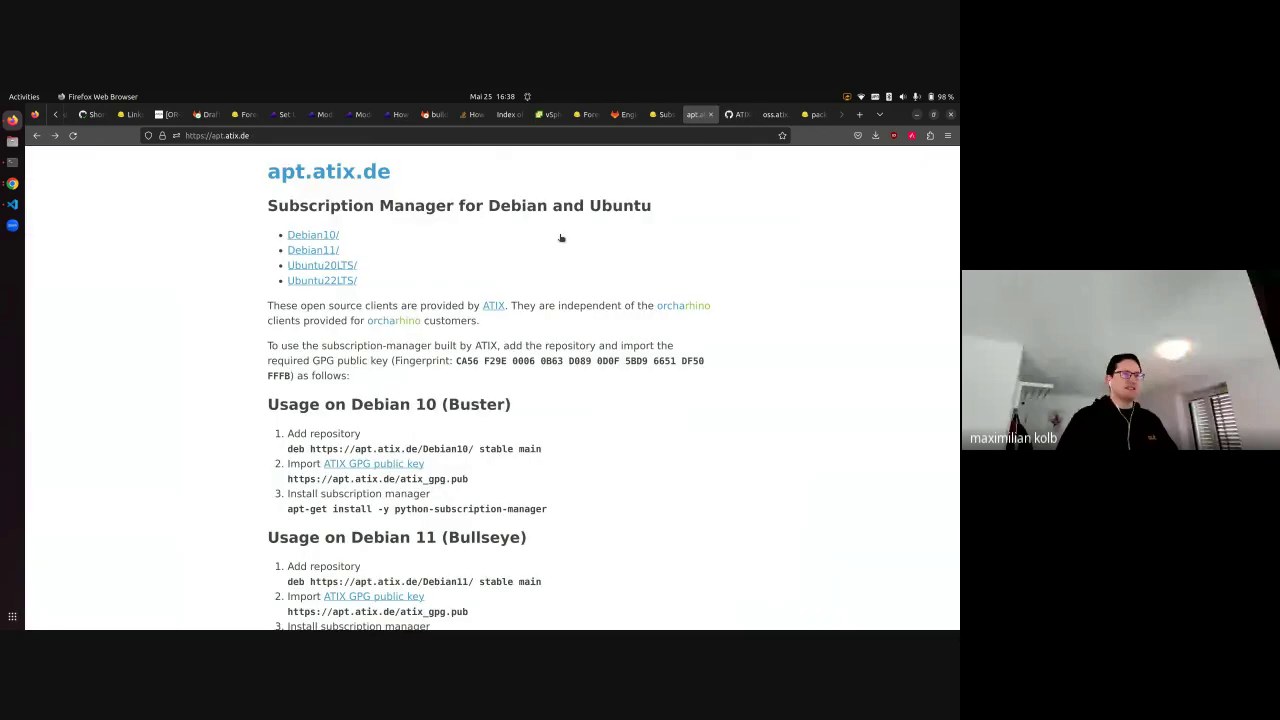
key(ctrl+Tab)
key(ctrl+Tab)
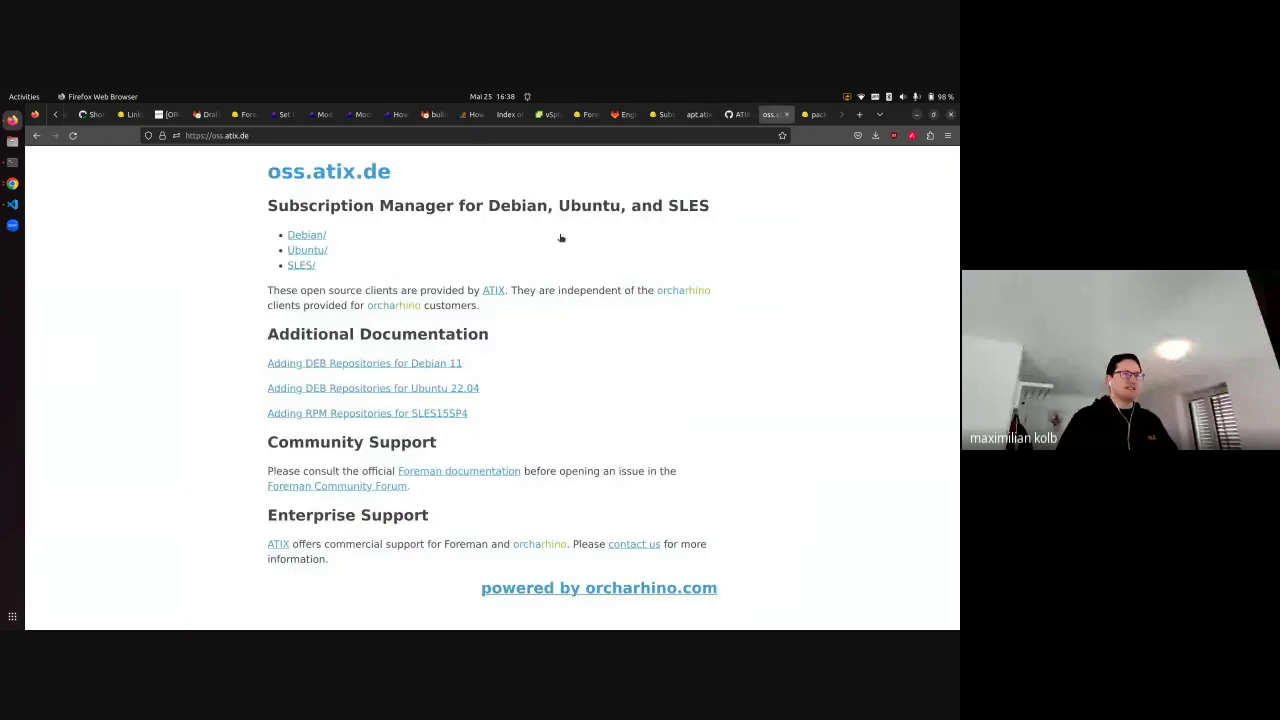